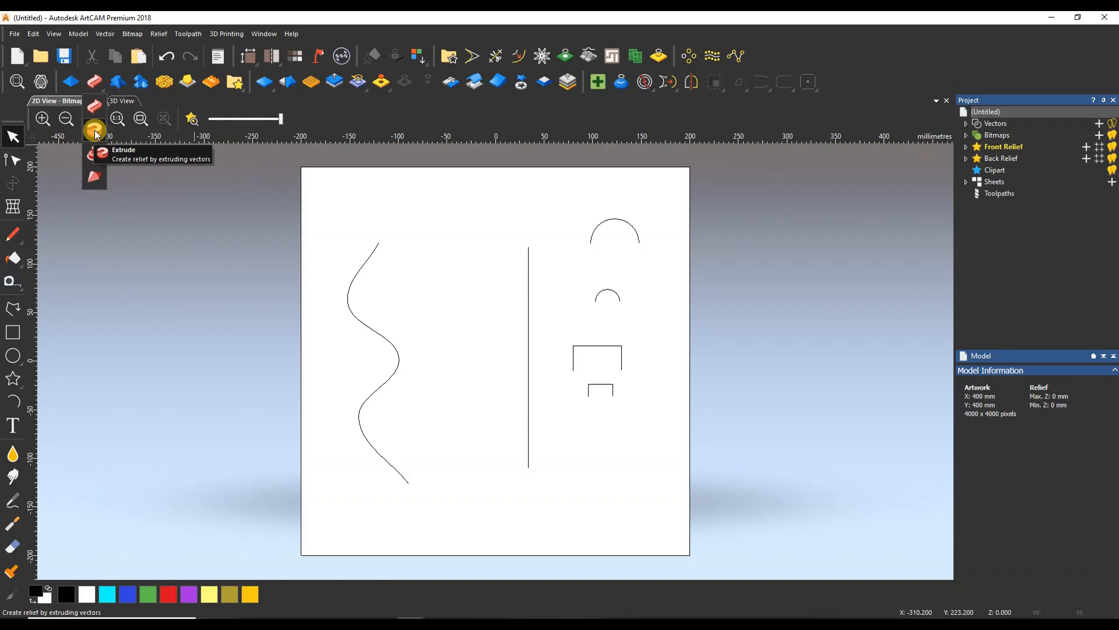
# Start Extrude with the wavy curve as the drive rail and examine the direction markers along it.
pyautogui.click(96, 130)
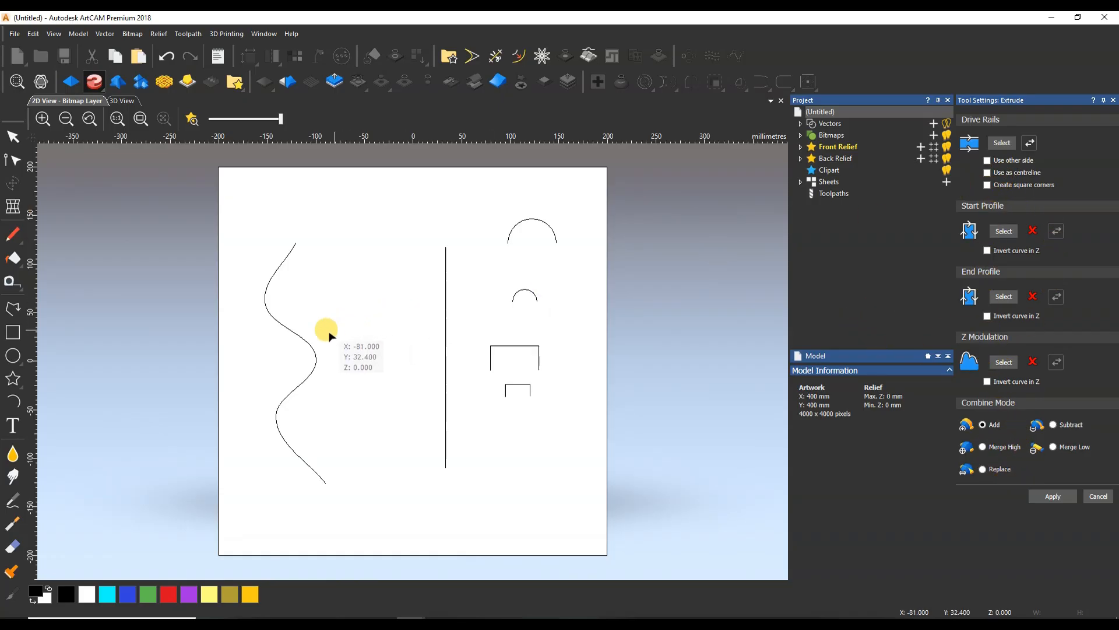
pyautogui.click(307, 345)
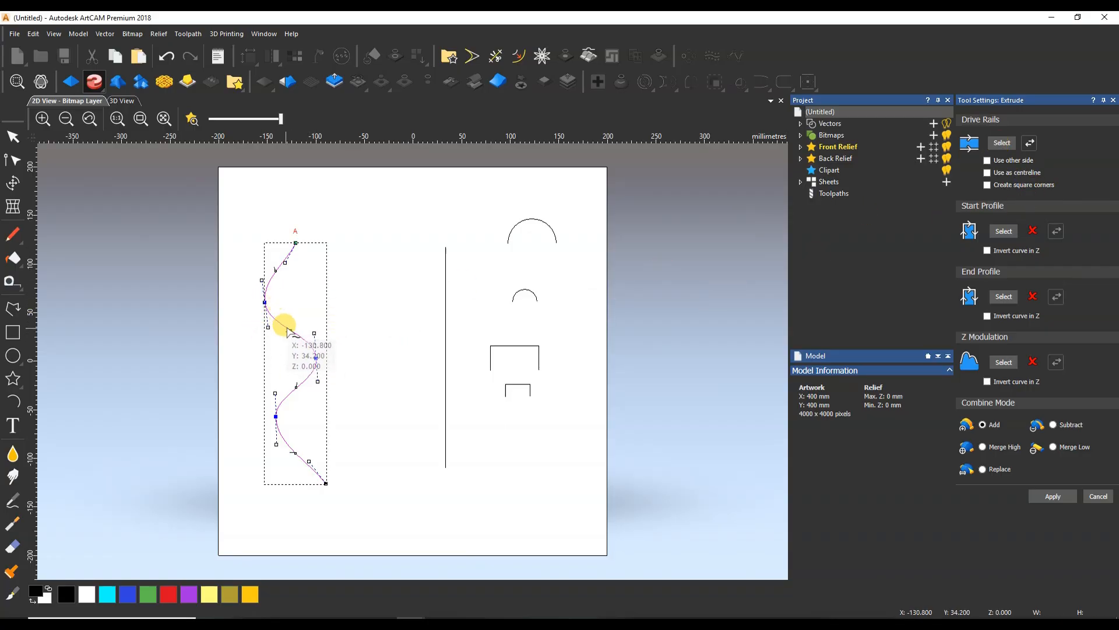
pyautogui.scroll(3, 267, 265)
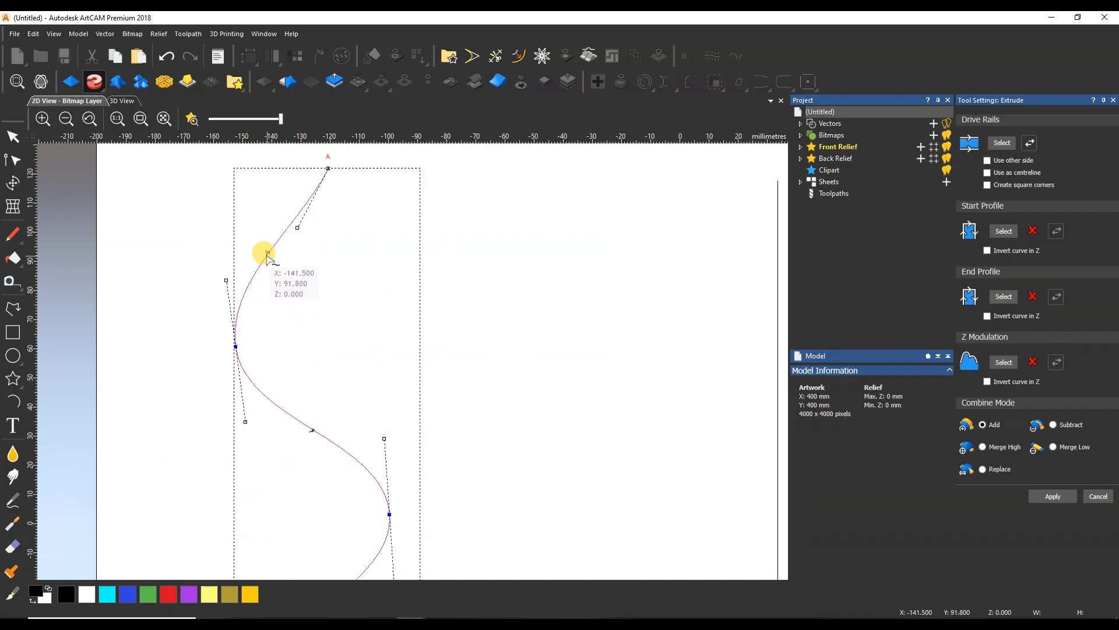
pyautogui.scroll(-2, 267, 257)
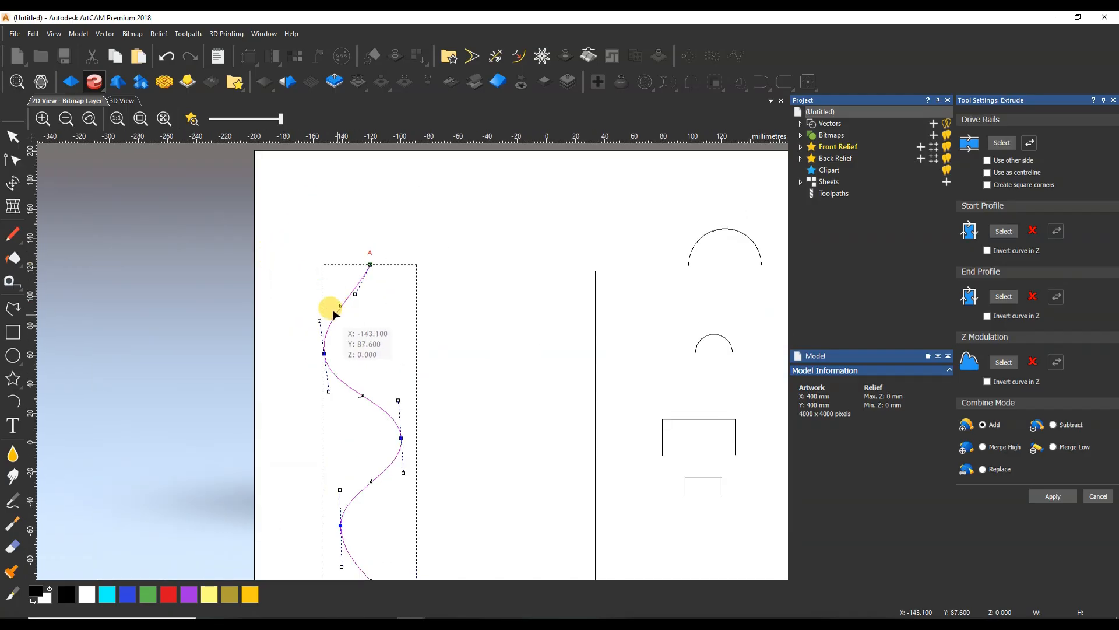
pyautogui.scroll(4, 341, 305)
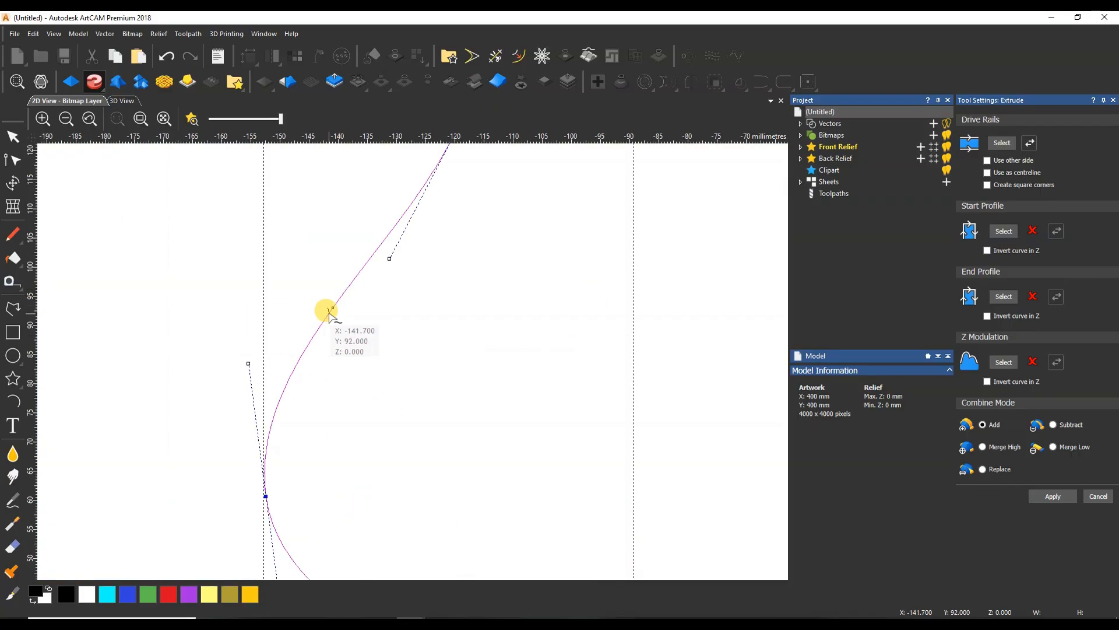
# Try the Use other side and Use as centreline options on the wavy drive rail and compare its side markers.
pyautogui.click(987, 161)
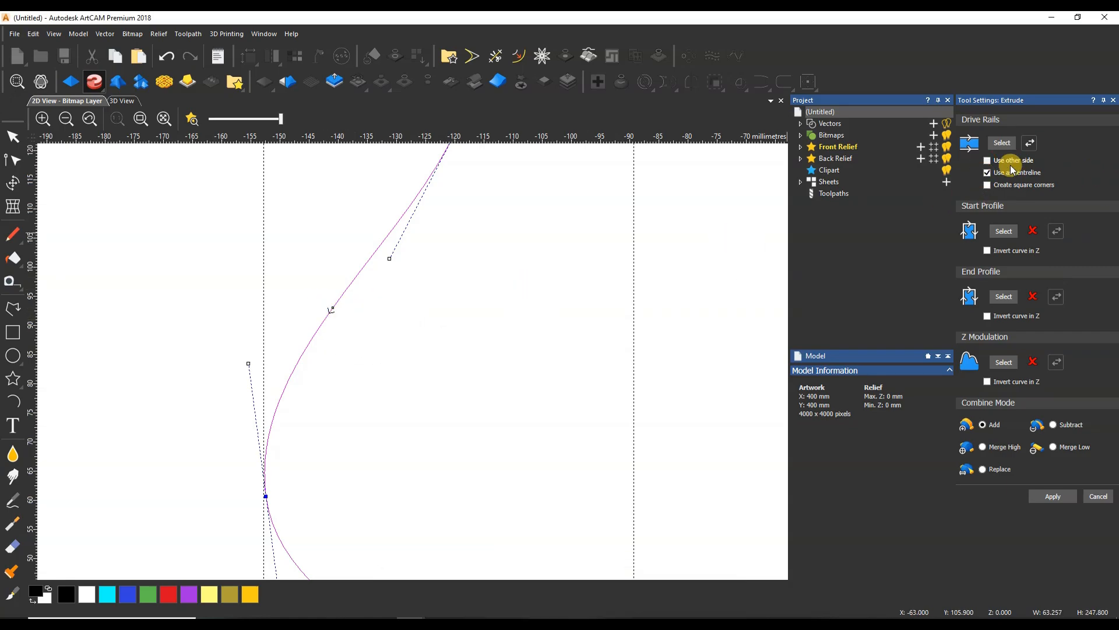
pyautogui.scroll(-1, 411, 356)
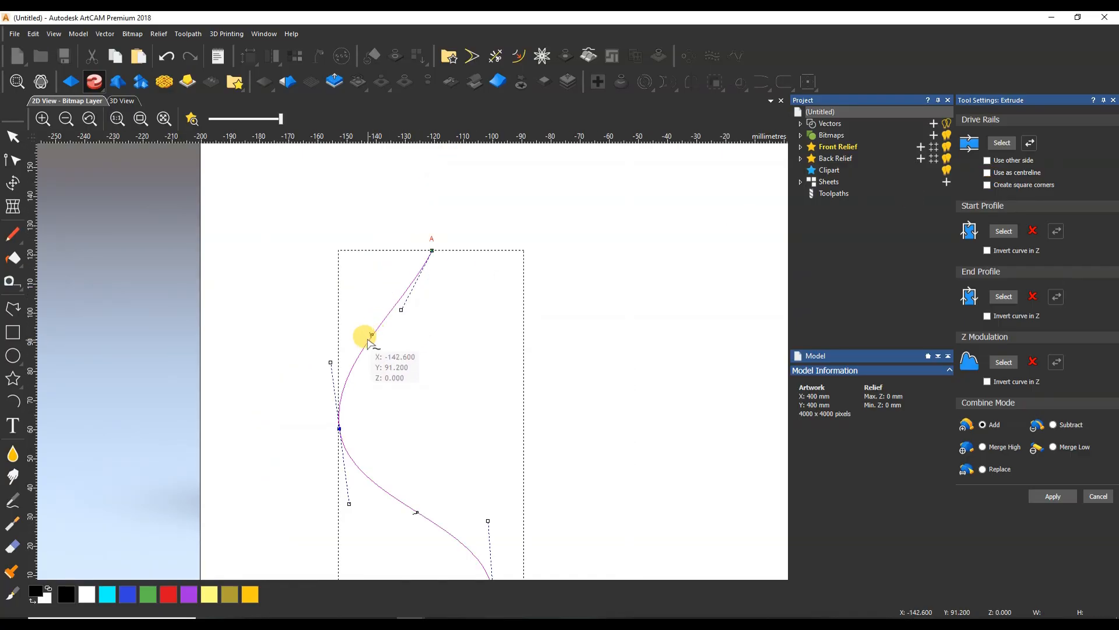
pyautogui.scroll(-2, 371, 339)
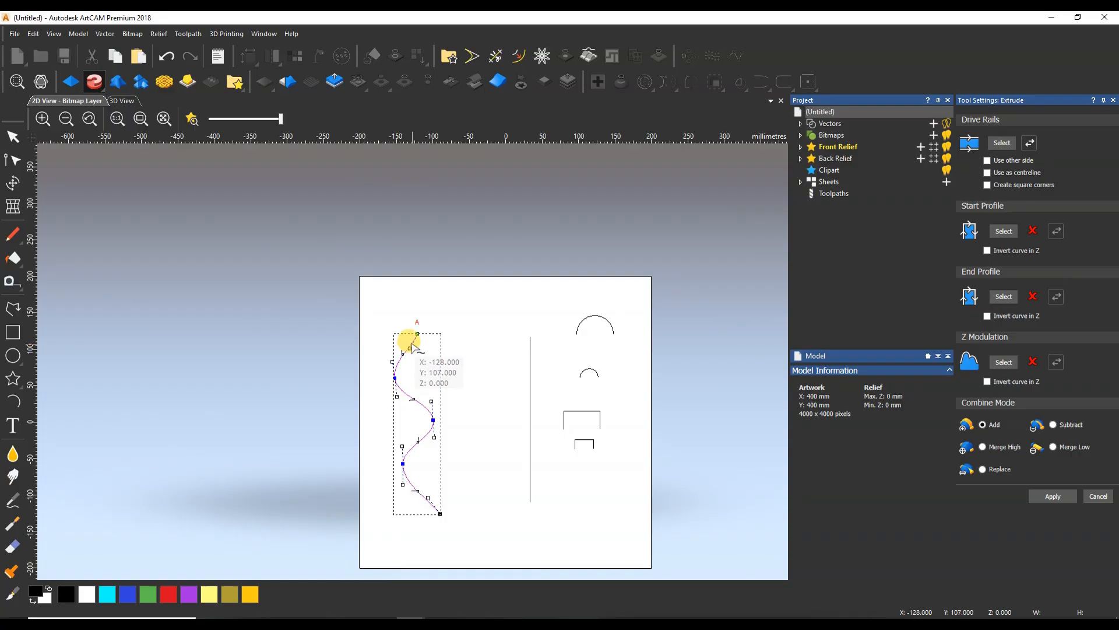
pyautogui.scroll(4, 402, 341)
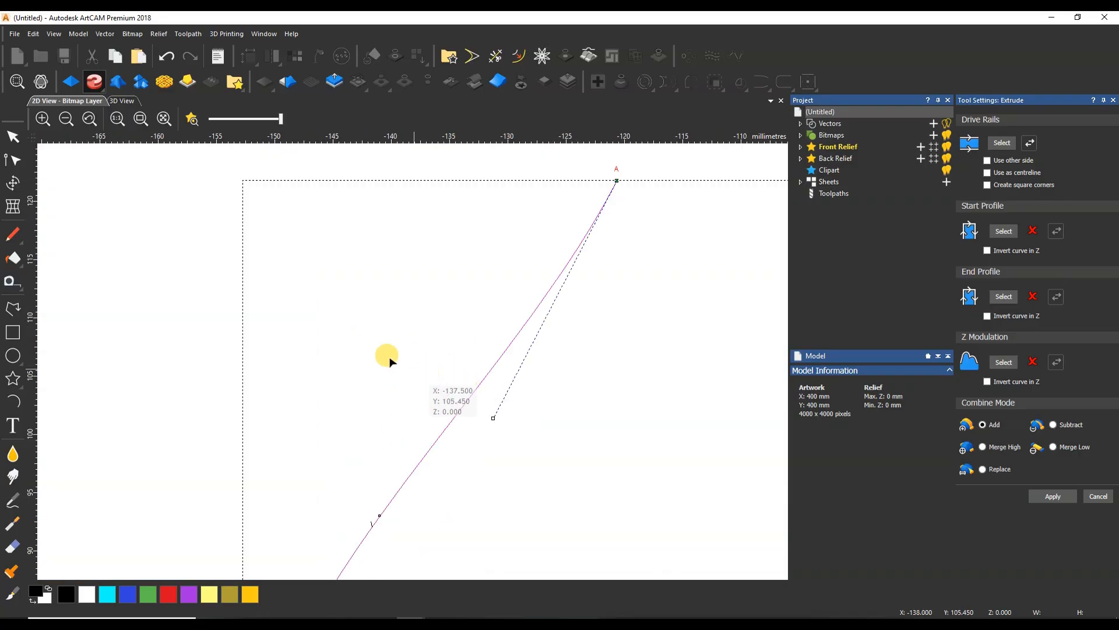
pyautogui.scroll(-2, 193, 255)
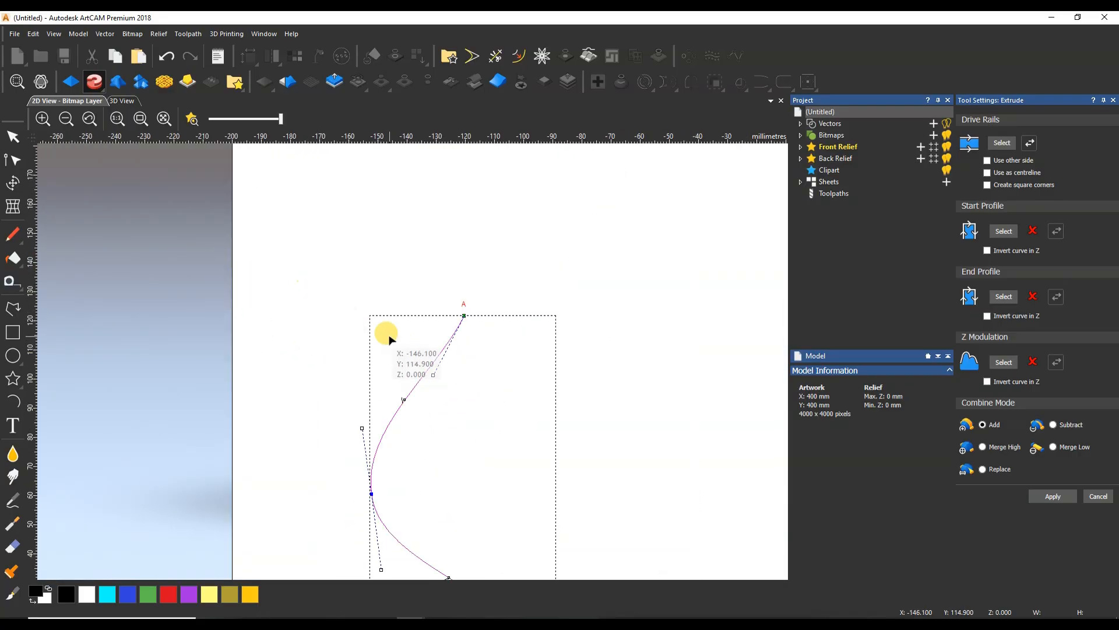
pyautogui.scroll(-1, 387, 334)
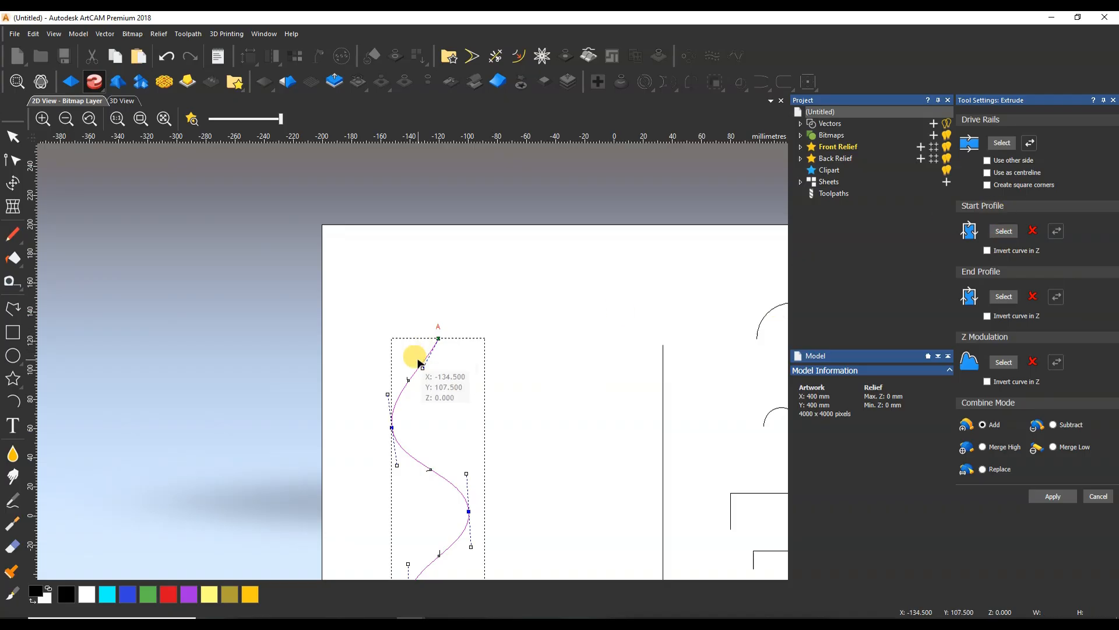
pyautogui.scroll(1, 419, 373)
pyautogui.scroll(-1, 408, 367)
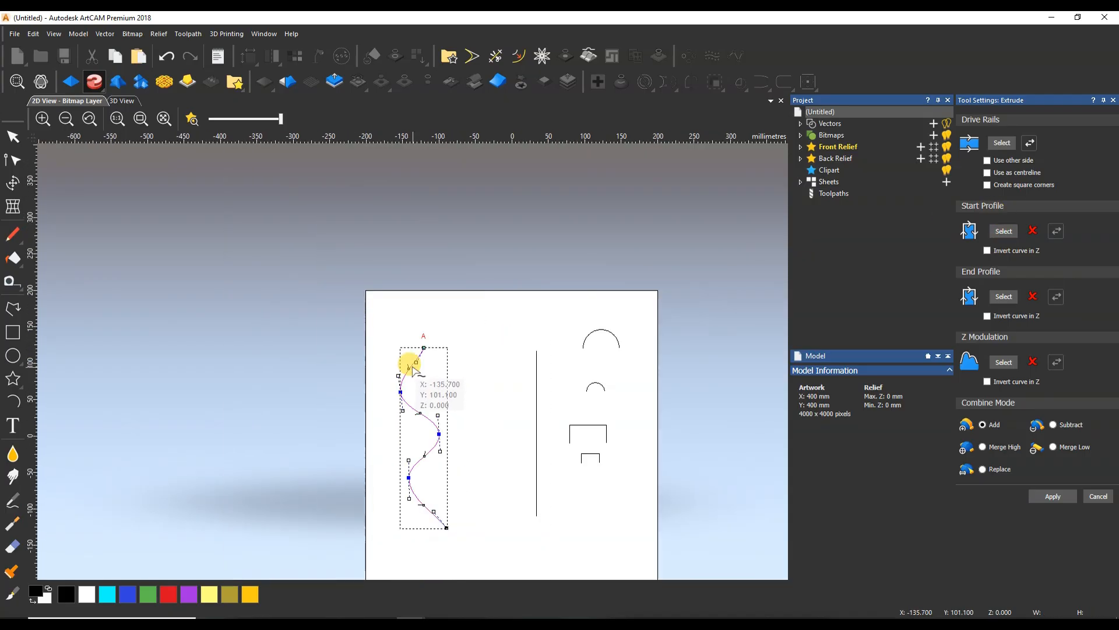
pyautogui.scroll(2, 411, 368)
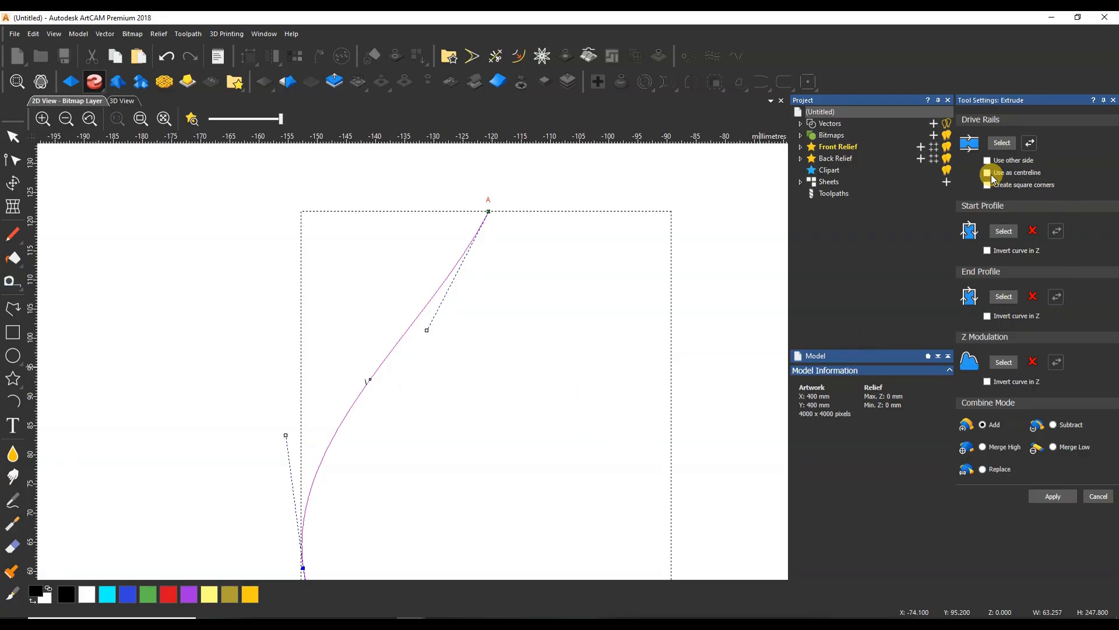
pyautogui.scroll(-2, 419, 359)
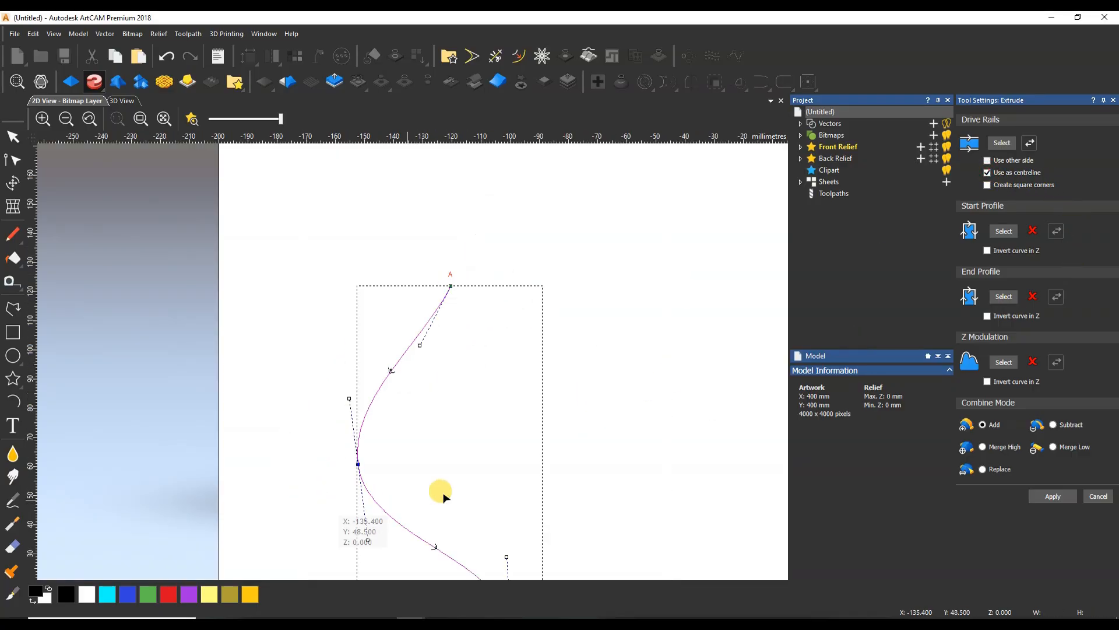
# Try moving the small arc to the upper part of the wavy curve, and undo the move.
pyautogui.click(758, 403)
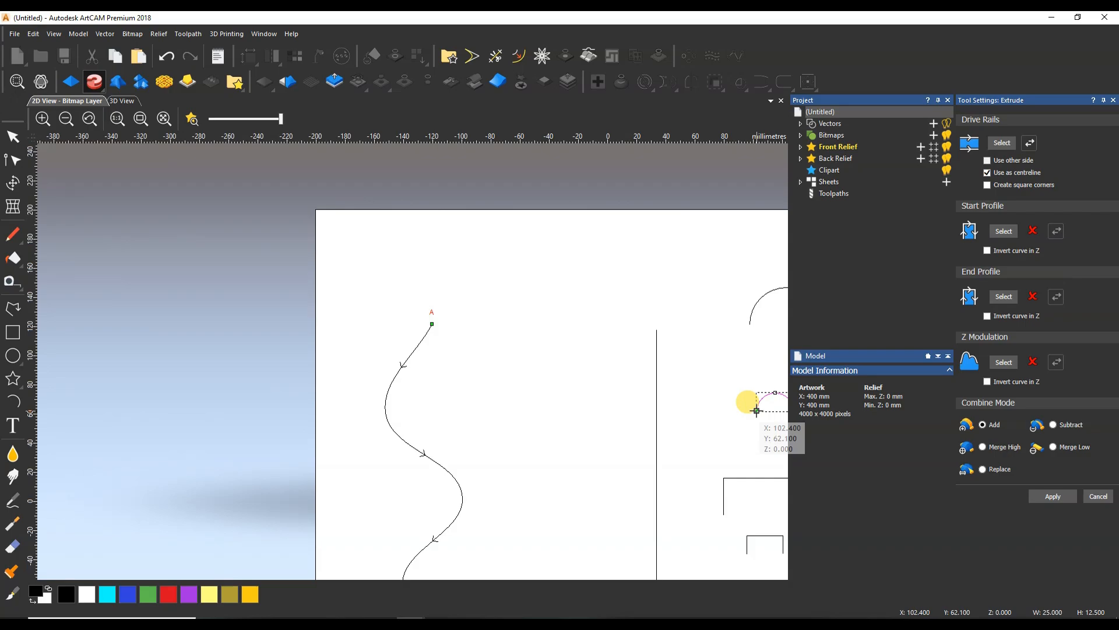
pyautogui.moveTo(756, 410); pyautogui.dragTo(378, 353)
pyautogui.hotkey('ctrl', 'z')
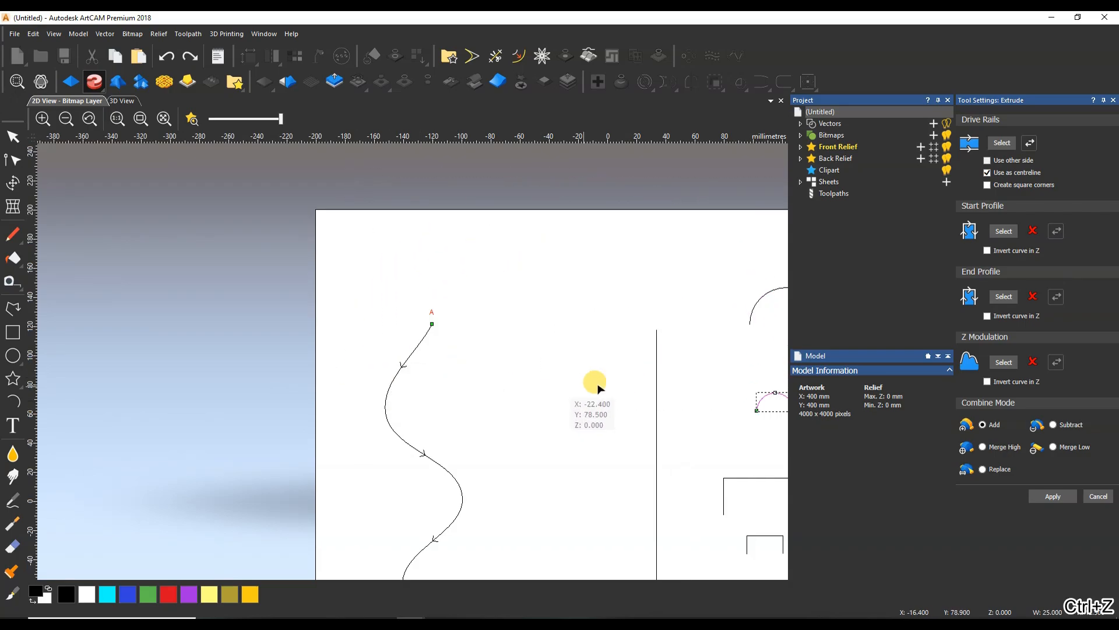
pyautogui.scroll(1, 644, 351)
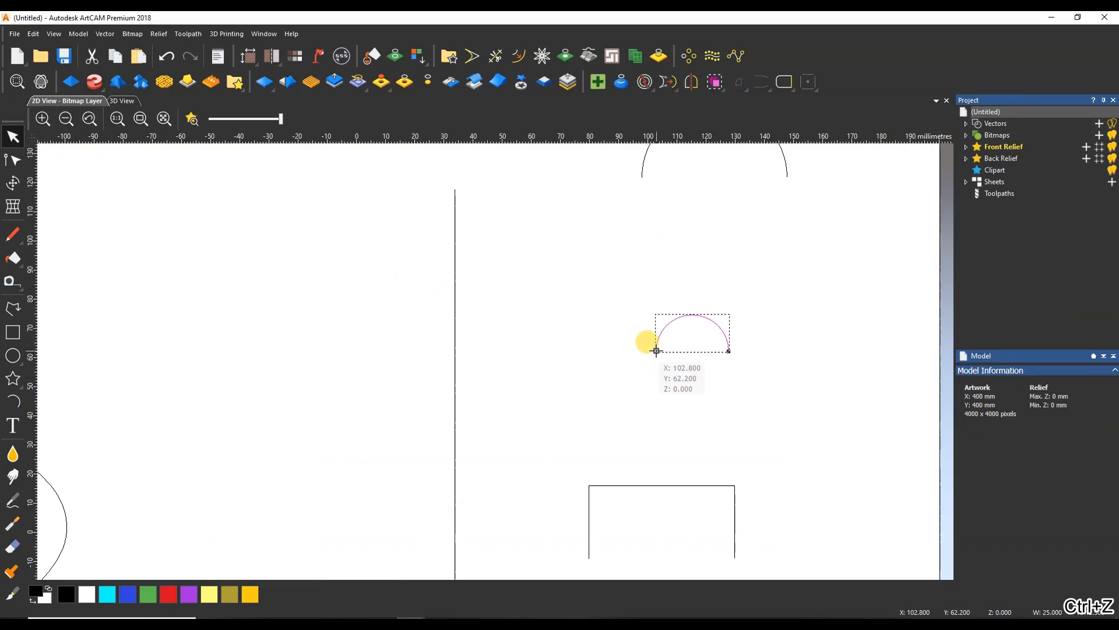
pyautogui.scroll(-1, 656, 351)
pyautogui.moveTo(596, 404); pyautogui.dragTo(570, 433)
pyautogui.click(575, 355)
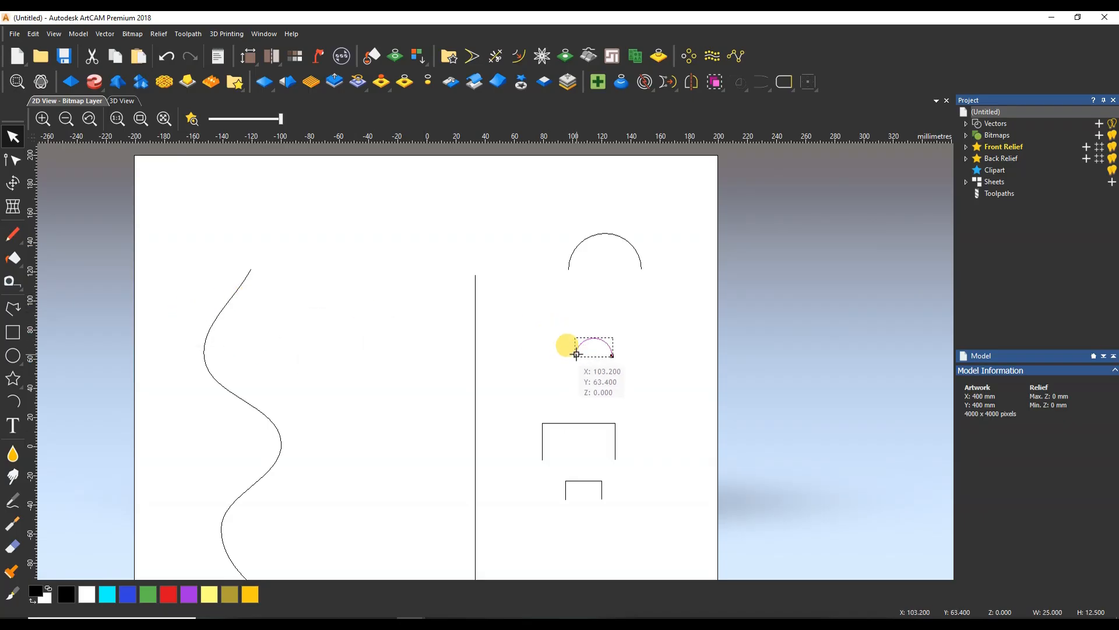
pyautogui.moveTo(576, 354); pyautogui.dragTo(270, 286)
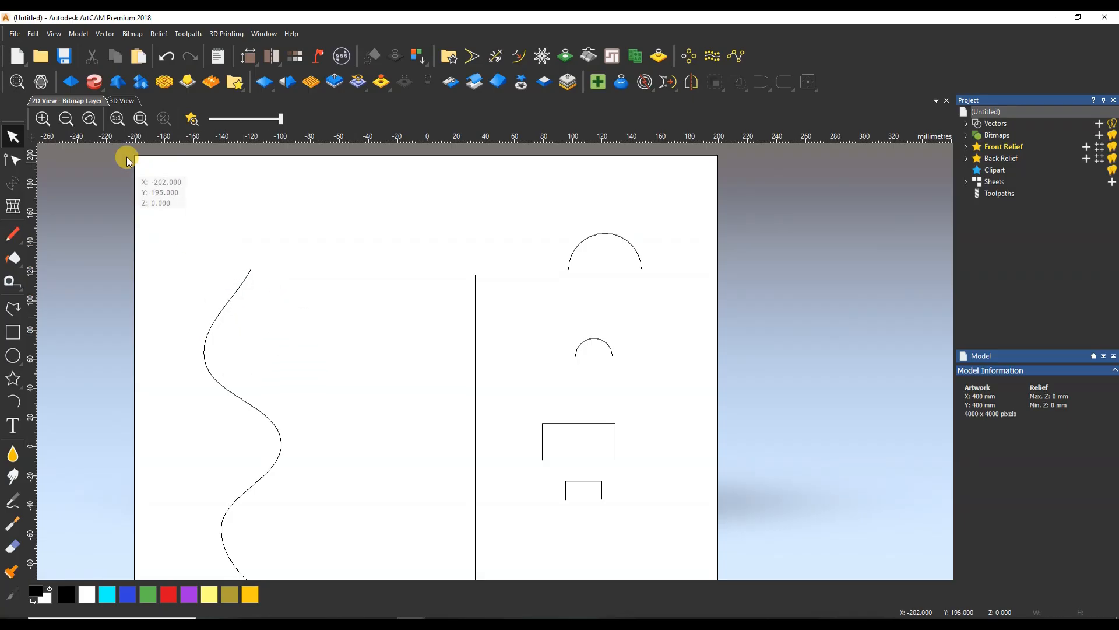
# Start Extrude with the wavy curve as the drive rail and the small arc as the start profile.
pyautogui.click(95, 82)
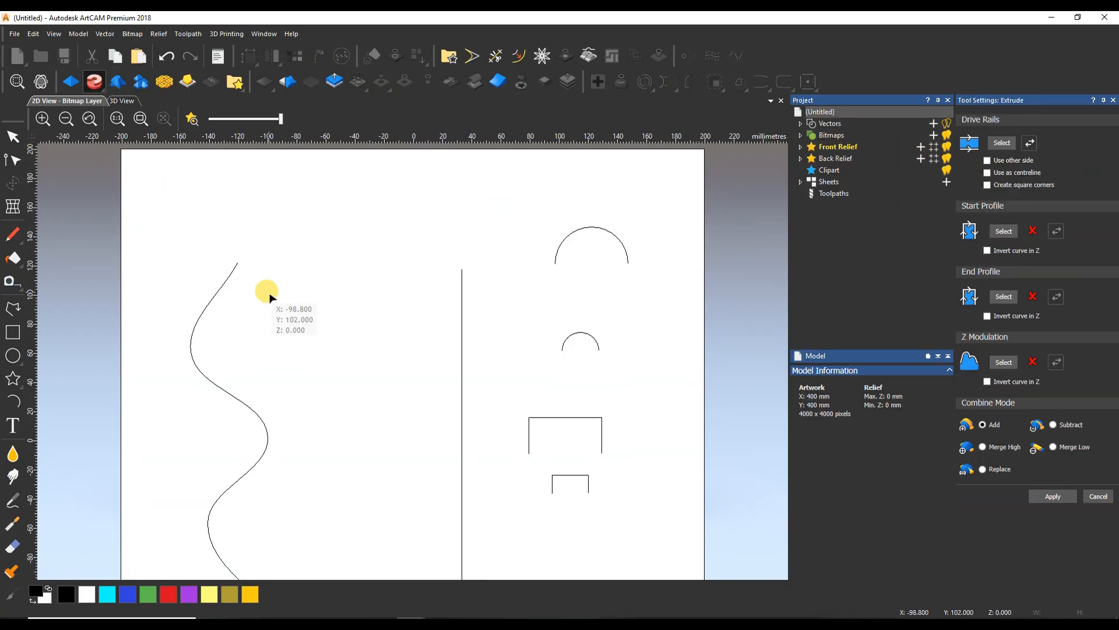
pyautogui.click(216, 292)
pyautogui.click(1008, 144)
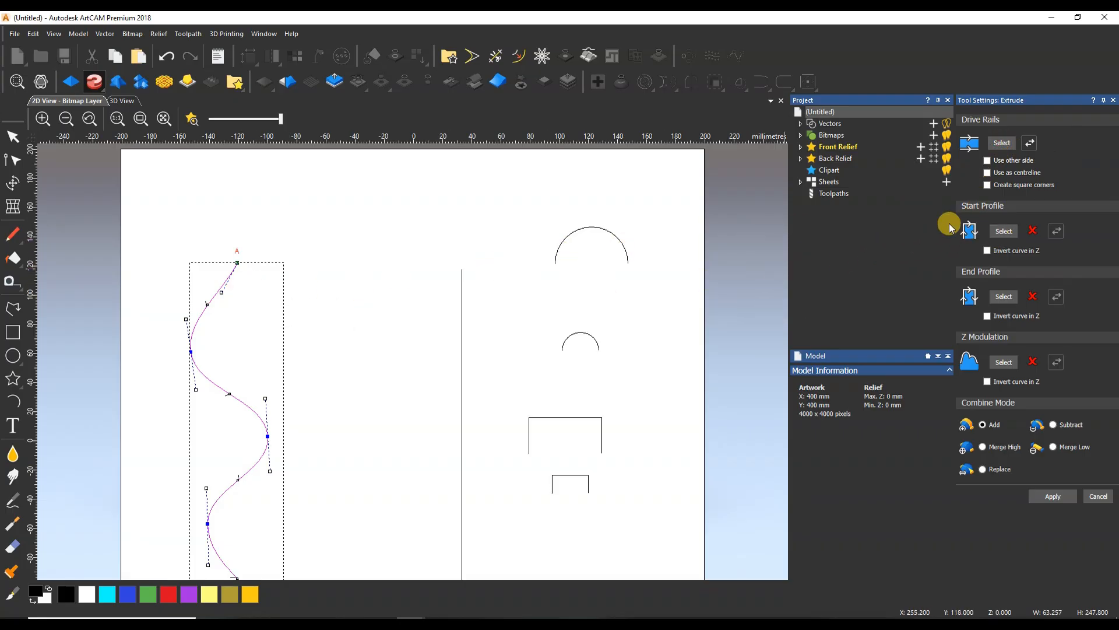
pyautogui.click(575, 332)
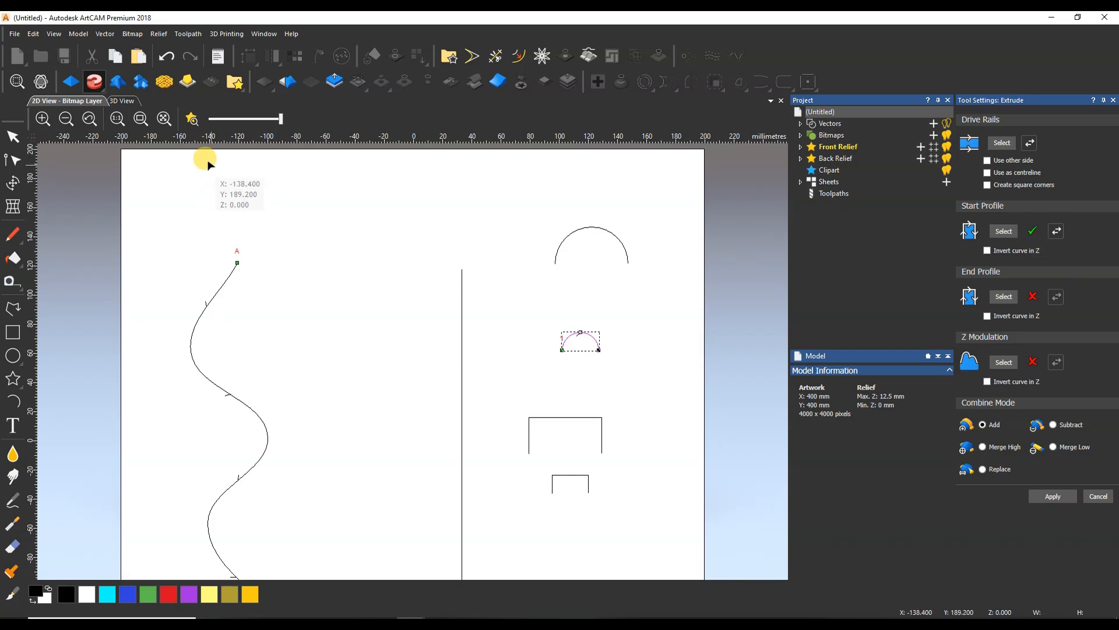
# Show the relief preview in the 2D view and compare the swept shape with the small arc profile.
pyautogui.click(192, 119)
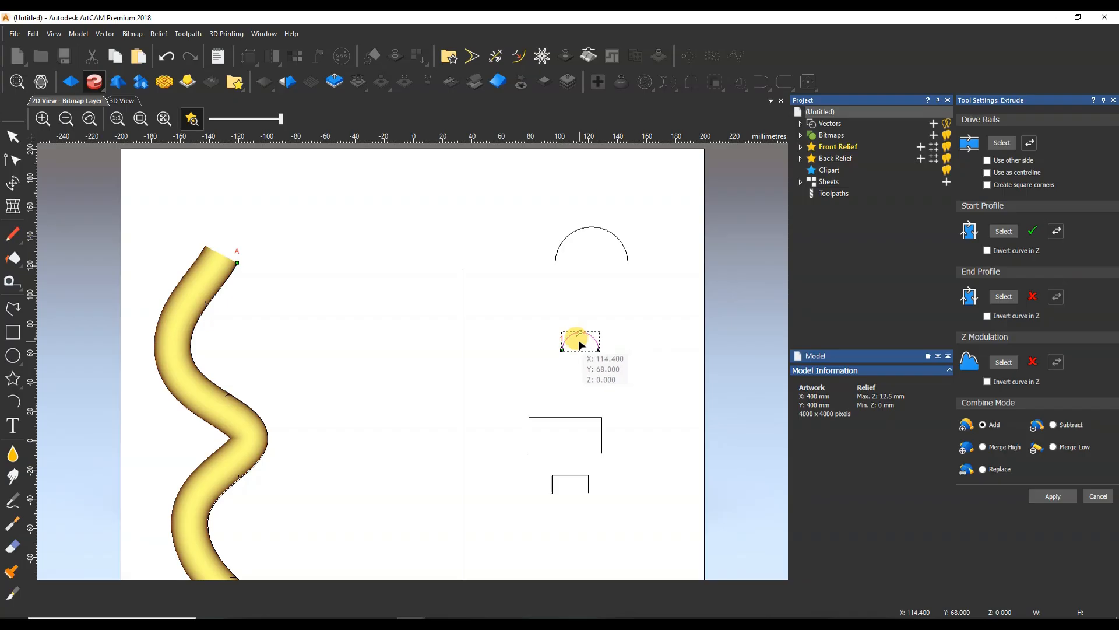
pyautogui.scroll(5, 580, 344)
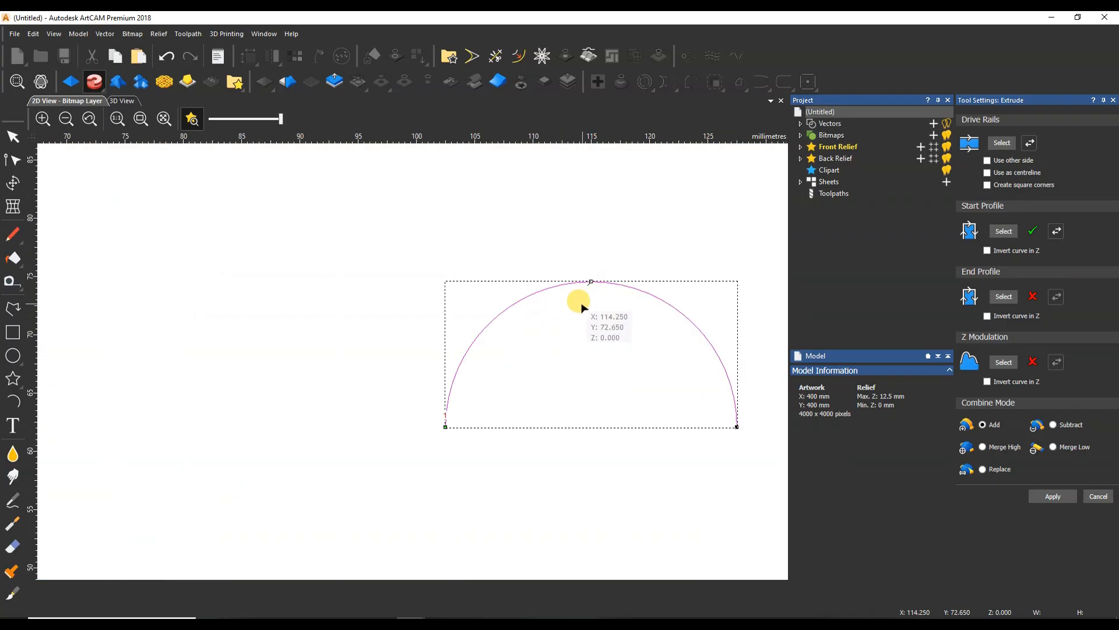
pyautogui.scroll(-5, 588, 298)
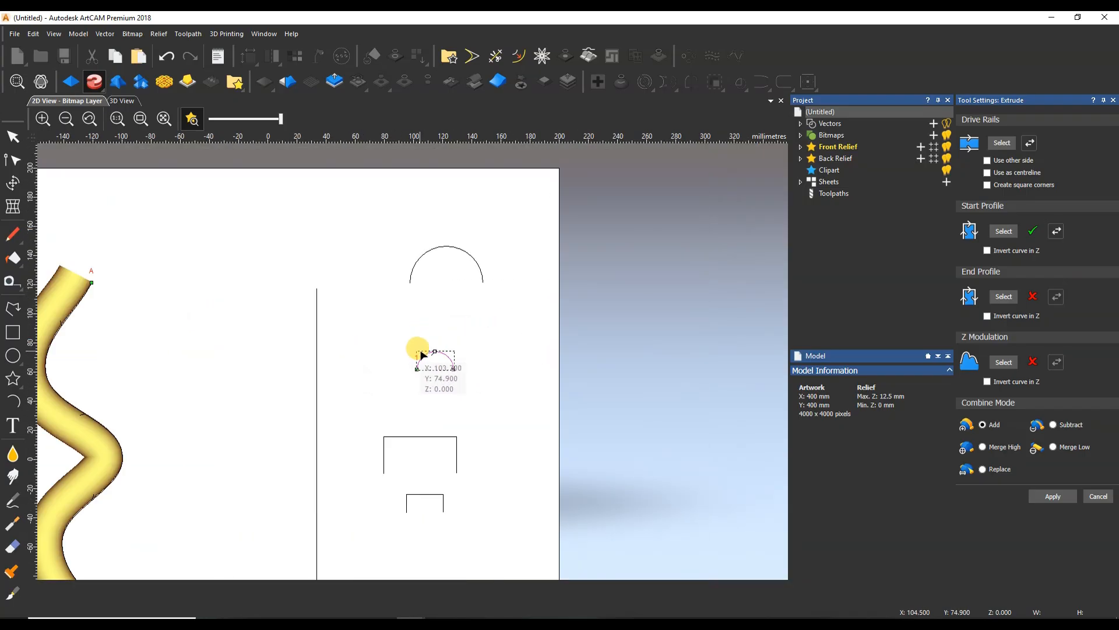
pyautogui.moveTo(560, 333); pyautogui.dragTo(574, 330, button='middle')
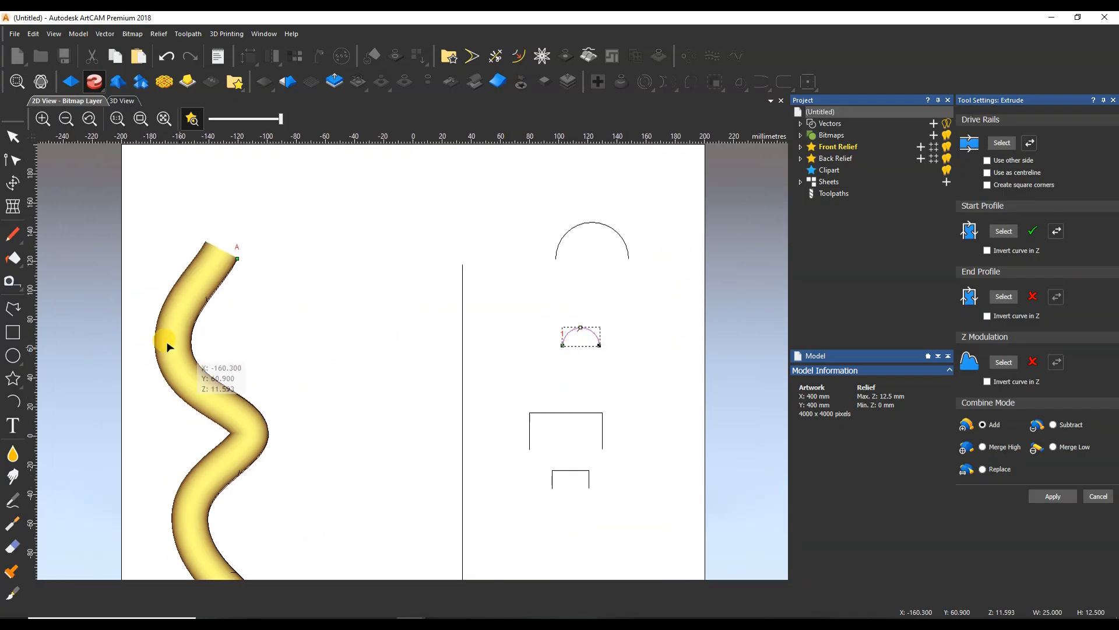
# Inspect the extruded relief in the 3D view with the vectors displayed.
pyautogui.click(125, 102)
pyautogui.scroll(3, 301, 376)
pyautogui.moveTo(300, 376); pyautogui.dragTo(335, 376)
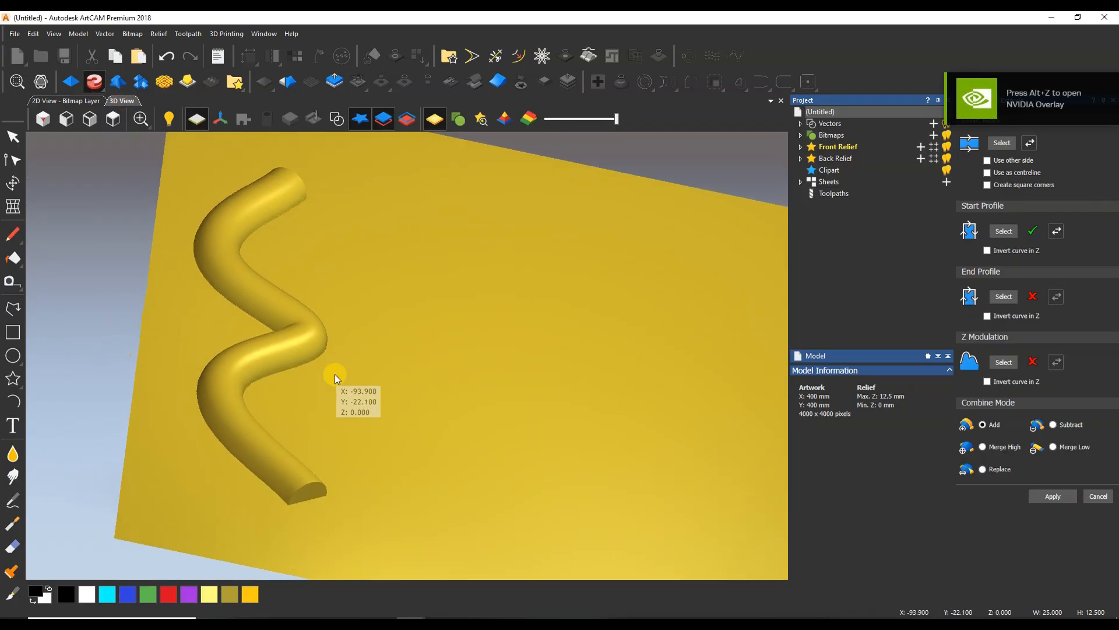
pyautogui.click(334, 117)
pyautogui.moveTo(677, 343); pyautogui.dragTo(579, 344, button='middle')
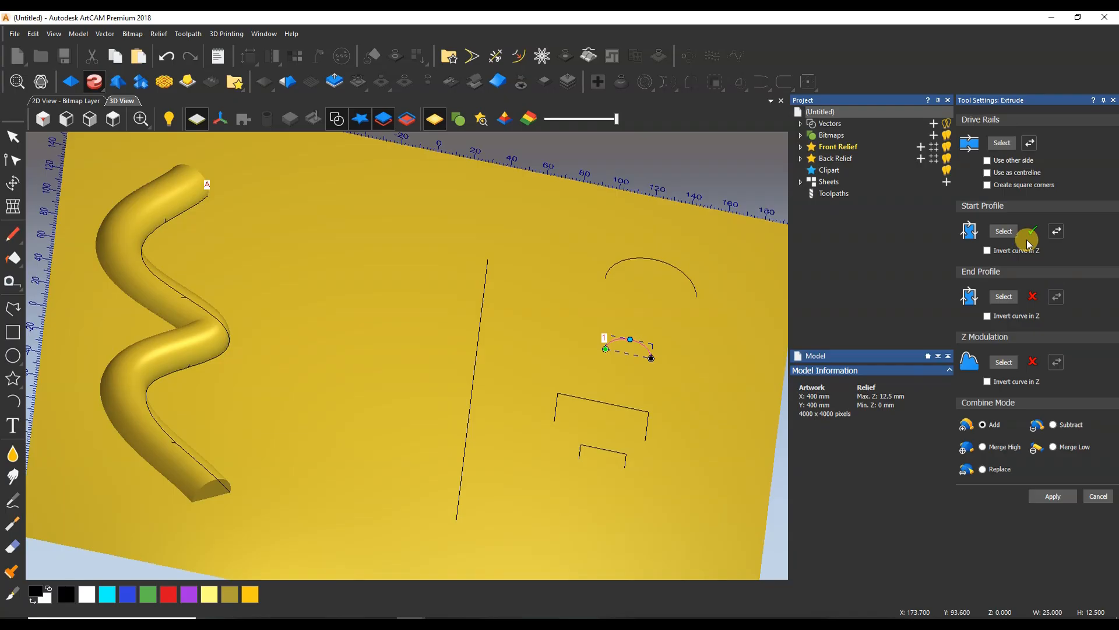
# Try inverting the start profile's curve in Z, inspect the relief, and turn the inversion off again.
pyautogui.click(987, 250)
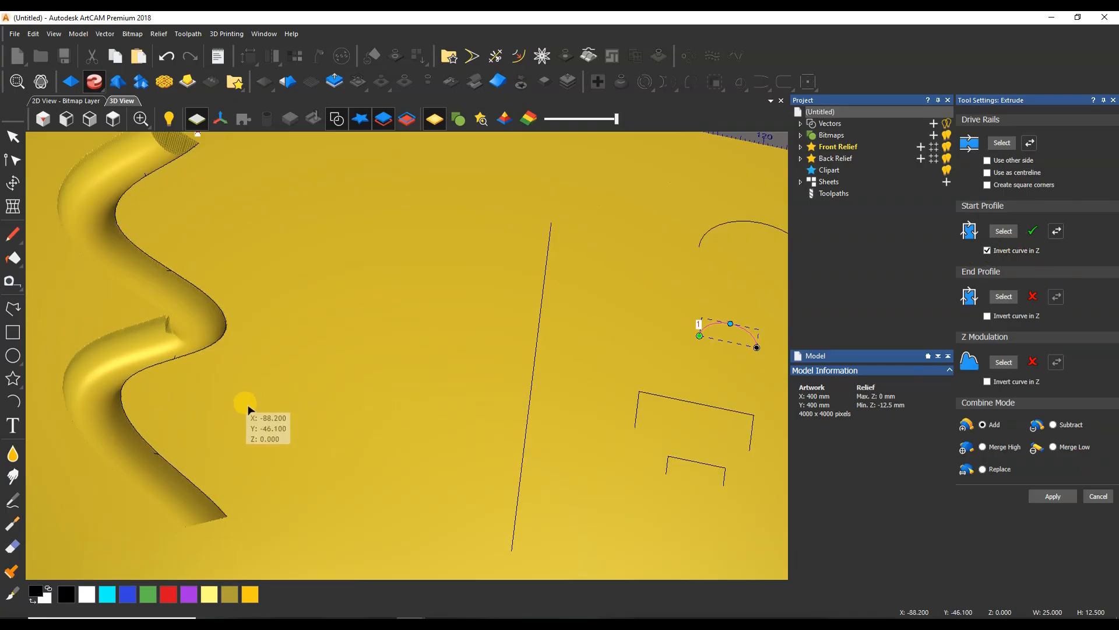
pyautogui.moveTo(250, 499); pyautogui.dragTo(420, 358)
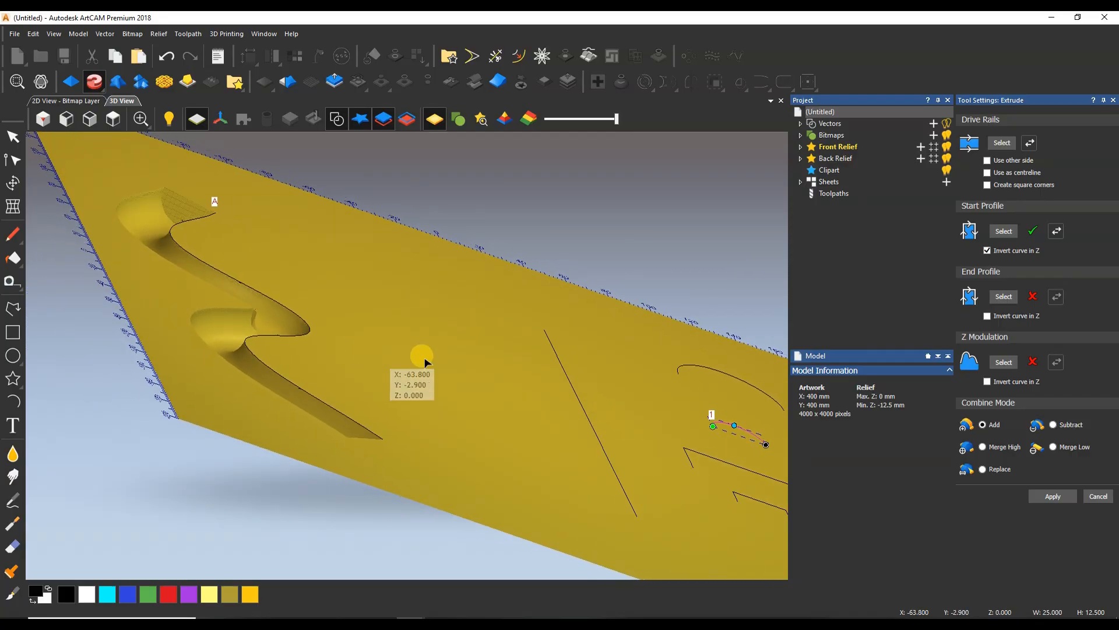
pyautogui.click(987, 250)
# Reverse the start profile's direction and invert its curve in Z.
pyautogui.click(1057, 231)
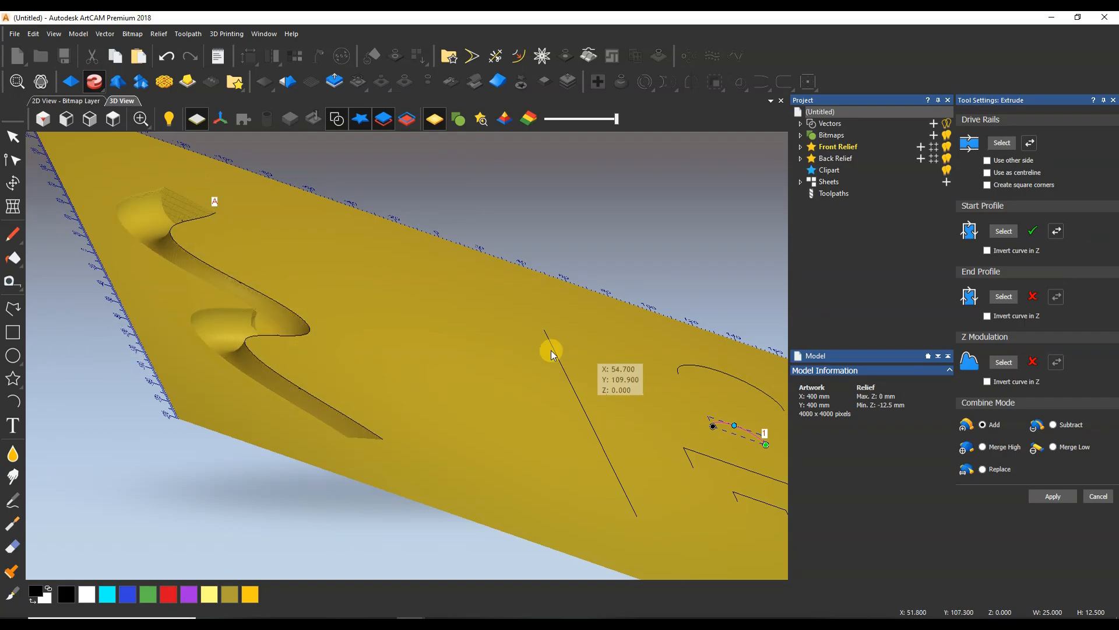
pyautogui.scroll(5, 387, 379)
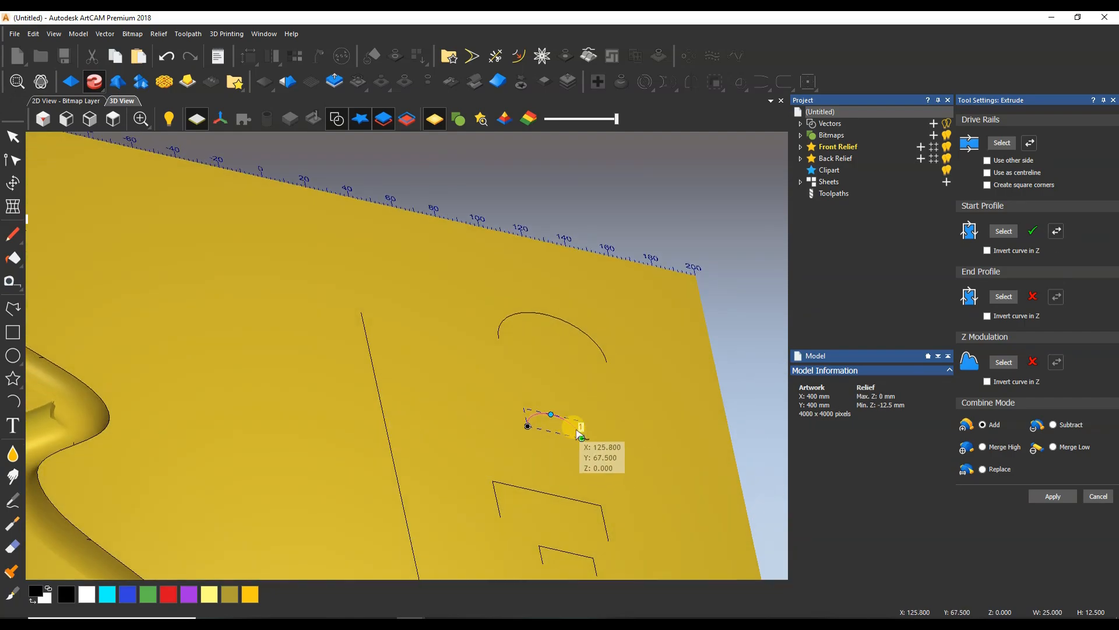
pyautogui.scroll(-2, 259, 430)
pyautogui.moveTo(257, 425); pyautogui.dragTo(329, 422, button='middle')
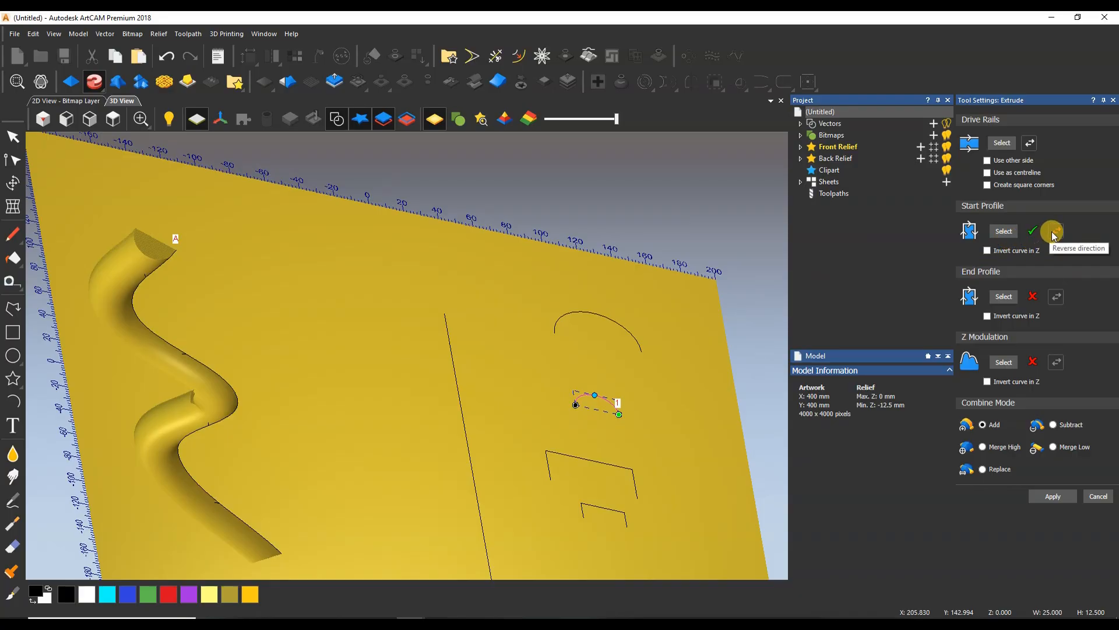
pyautogui.click(986, 251)
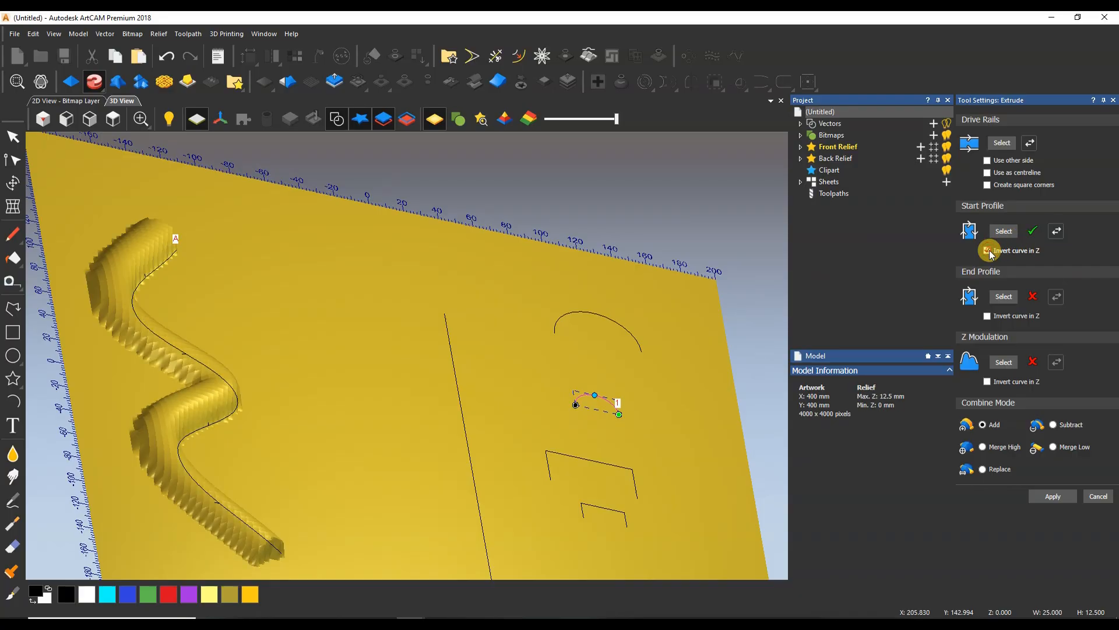
pyautogui.click(113, 119)
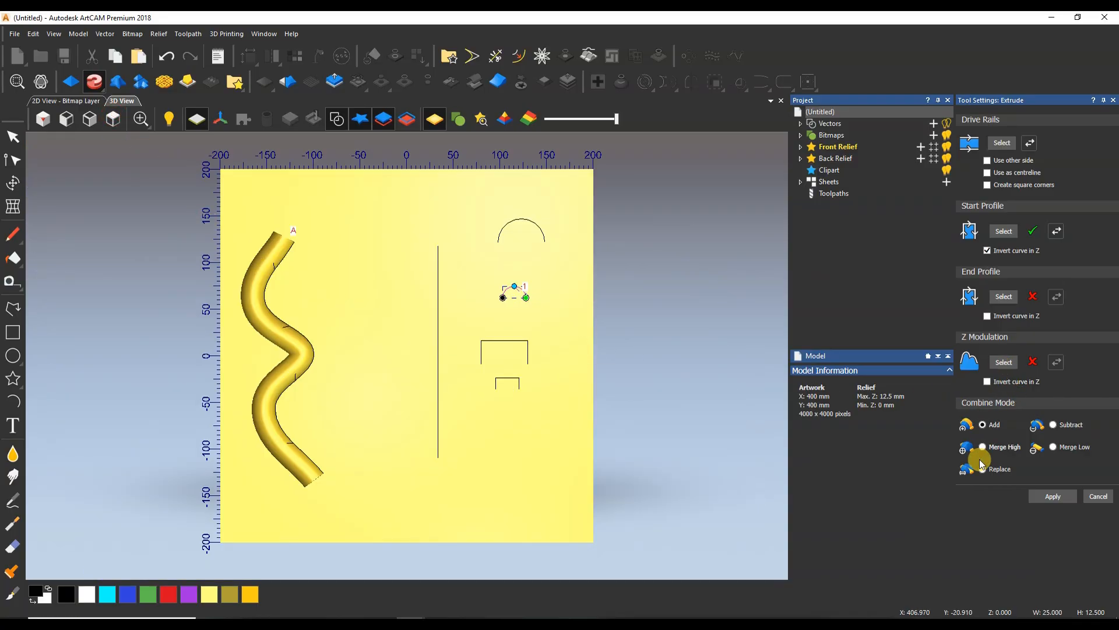
# Close the current extrusion and extrude the large arc as start profile along the straight vector, using the rail as centreline.
pyautogui.click(1099, 496)
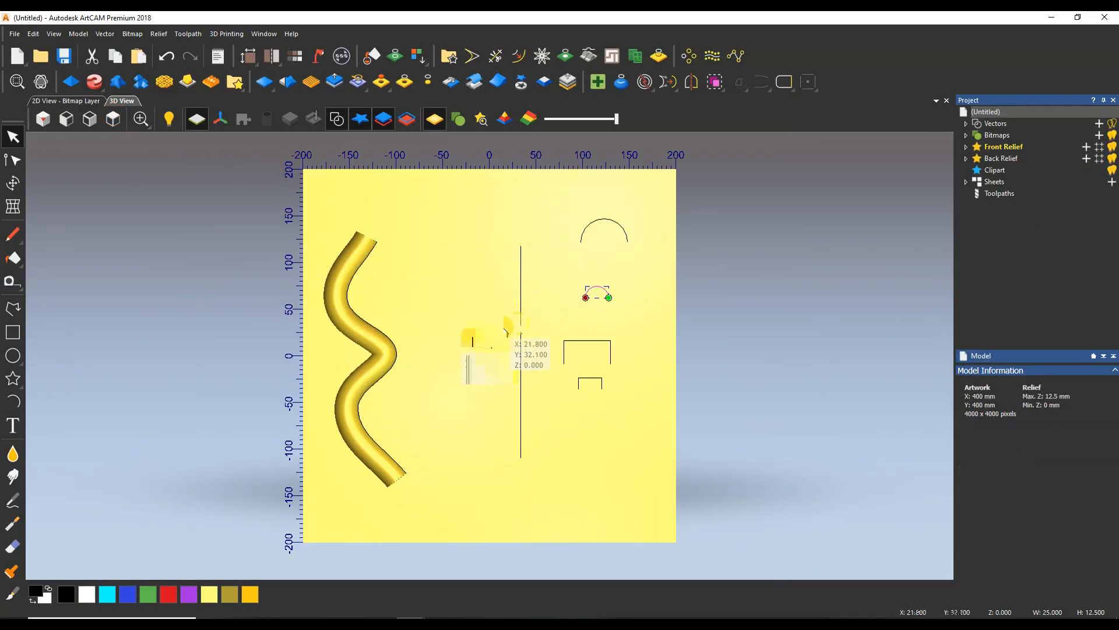
pyautogui.moveTo(457, 331); pyautogui.dragTo(457, 332)
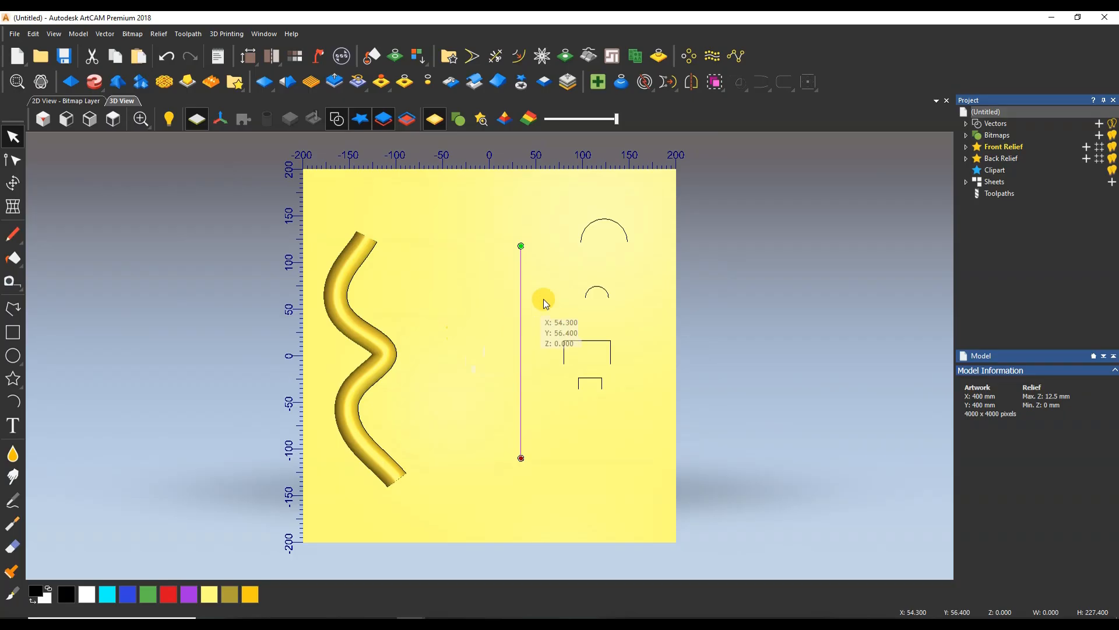
pyautogui.click(95, 81)
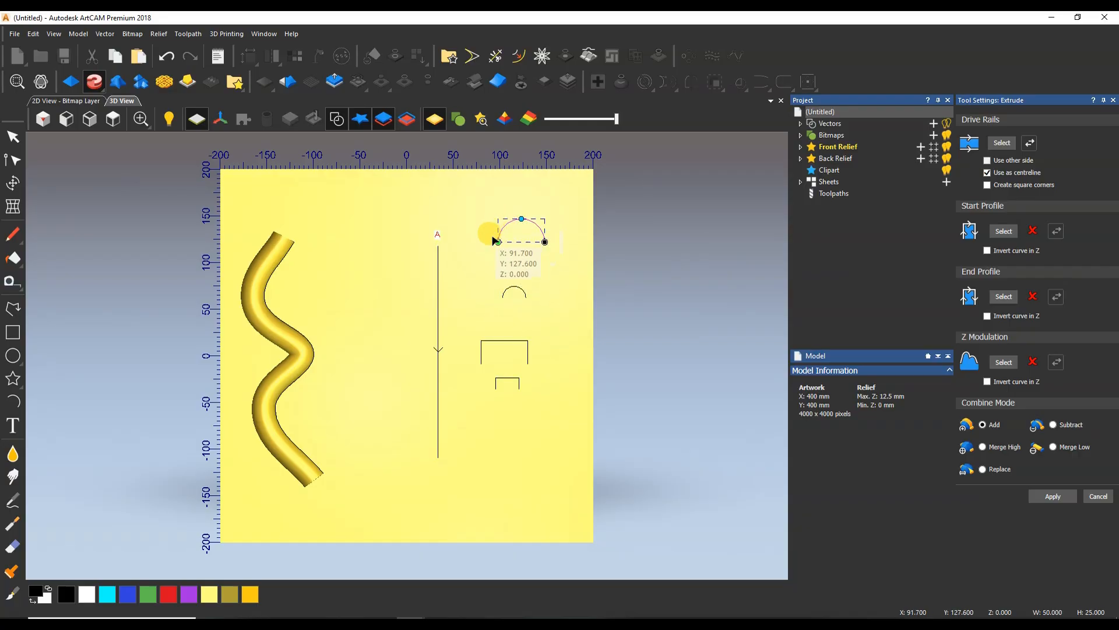
pyautogui.click(1015, 232)
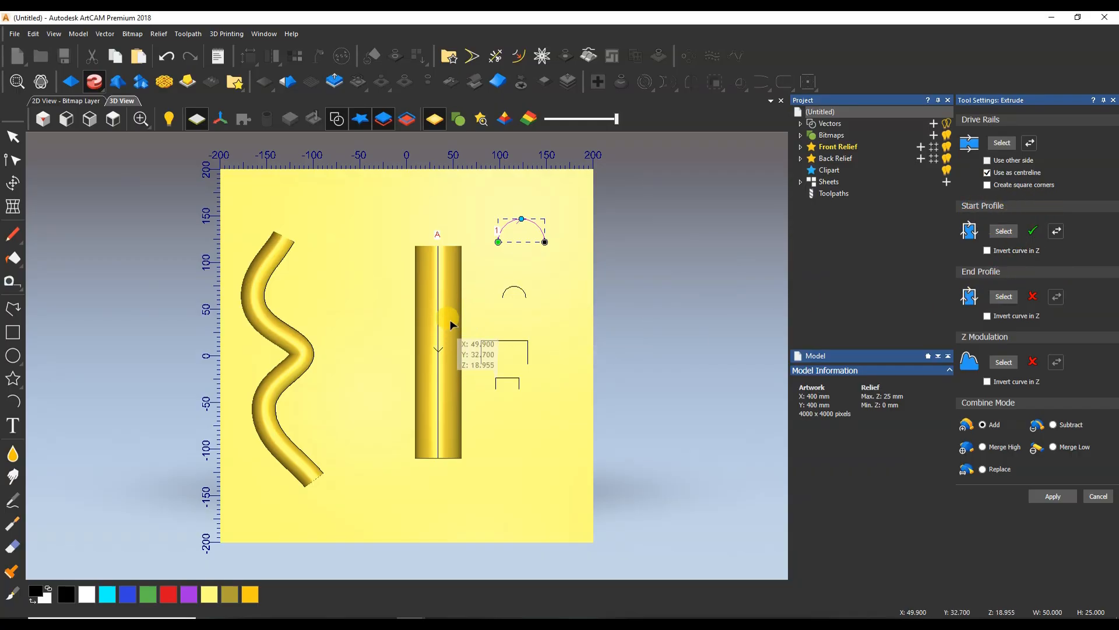
pyautogui.scroll(2, 429, 252)
pyautogui.scroll(-2, 468, 368)
pyautogui.scroll(1, 468, 369)
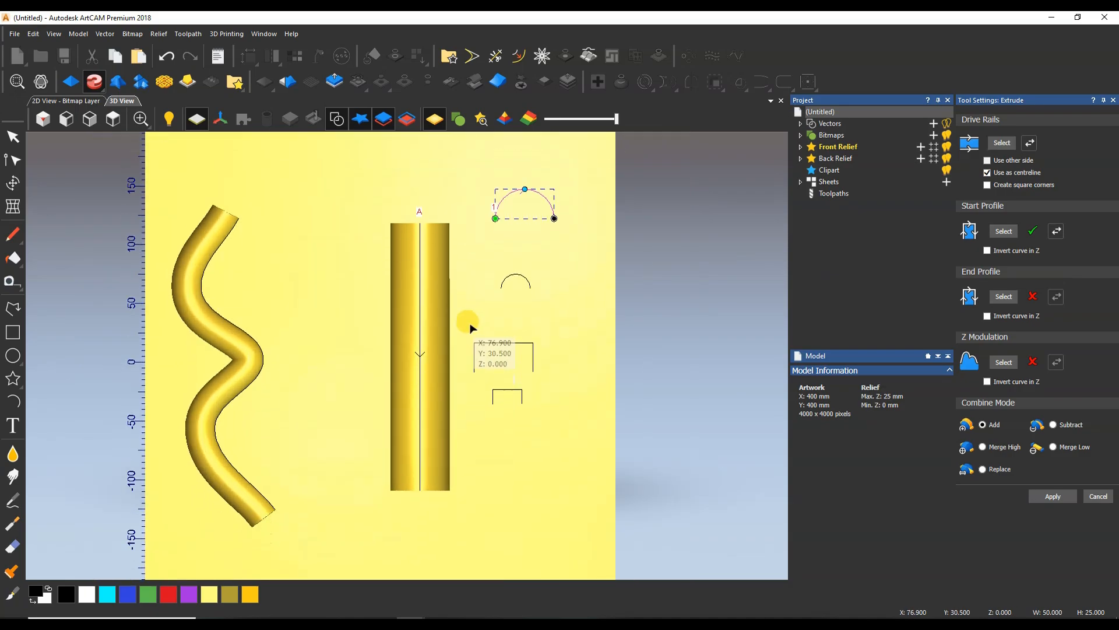
# Set the large open rectangle as the end profile of the straight extrusion and hide the vectors in the 3D view.
pyautogui.click(420, 312)
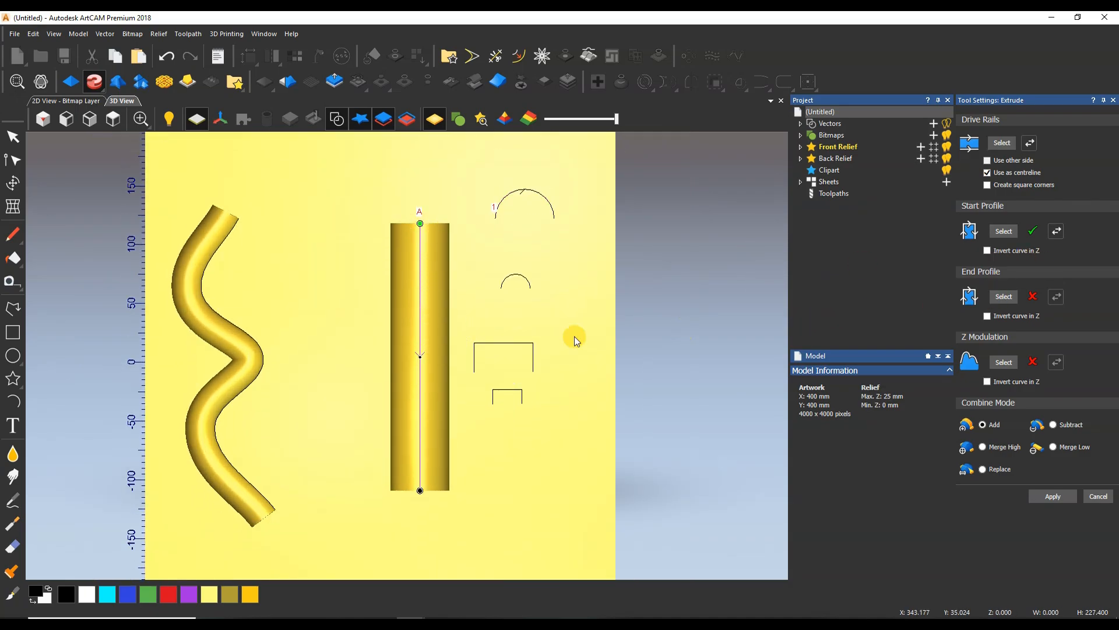
pyautogui.moveTo(512, 362); pyautogui.dragTo(425, 304)
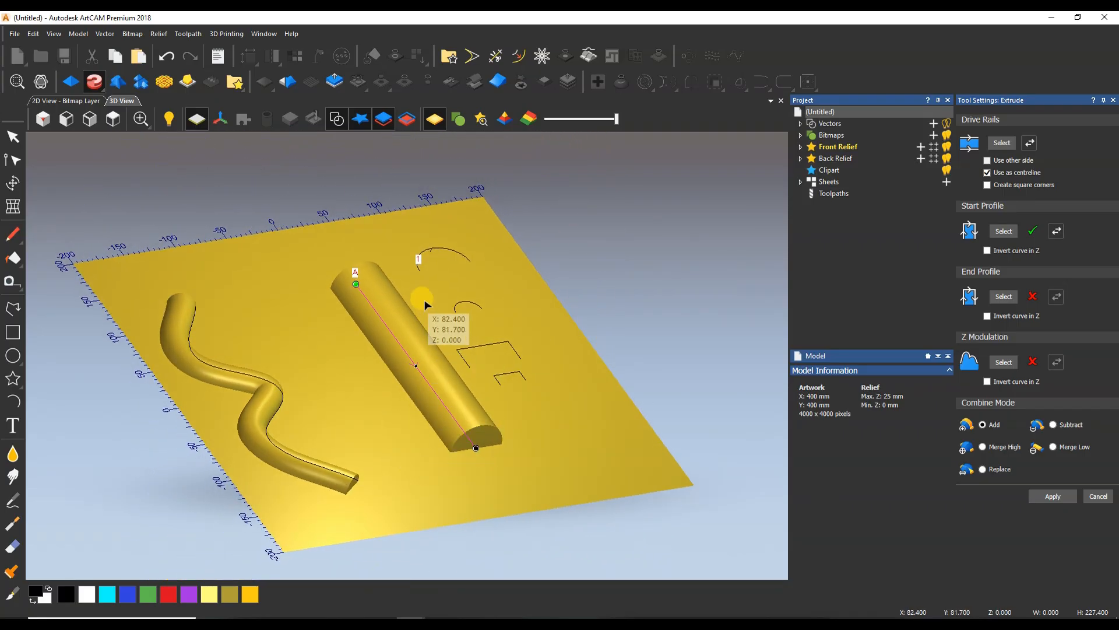
pyautogui.click(468, 303)
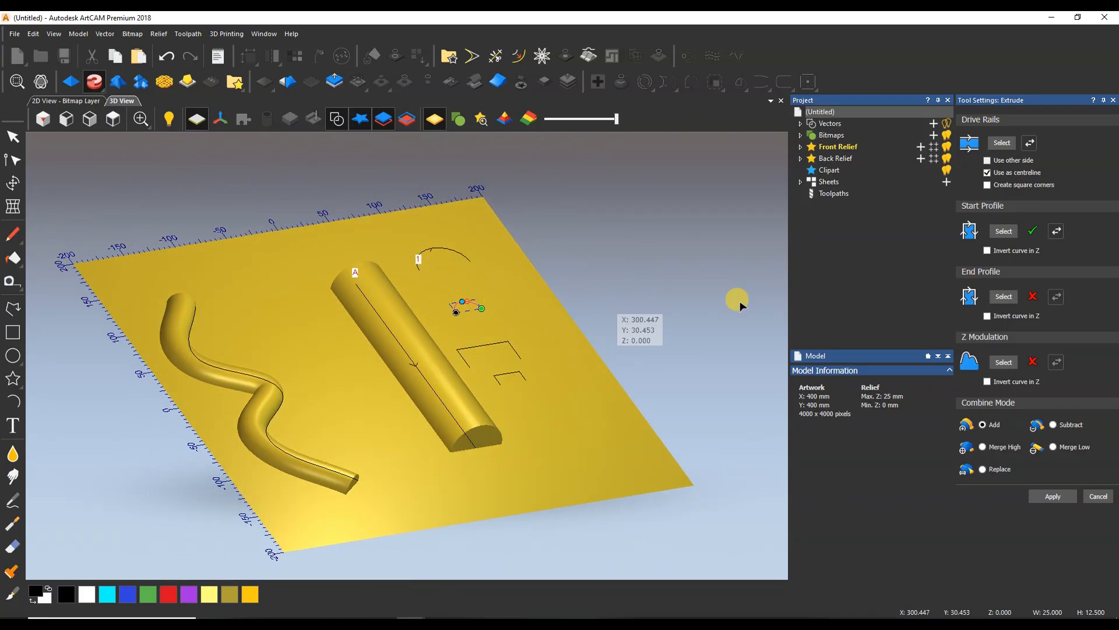
pyautogui.click(482, 348)
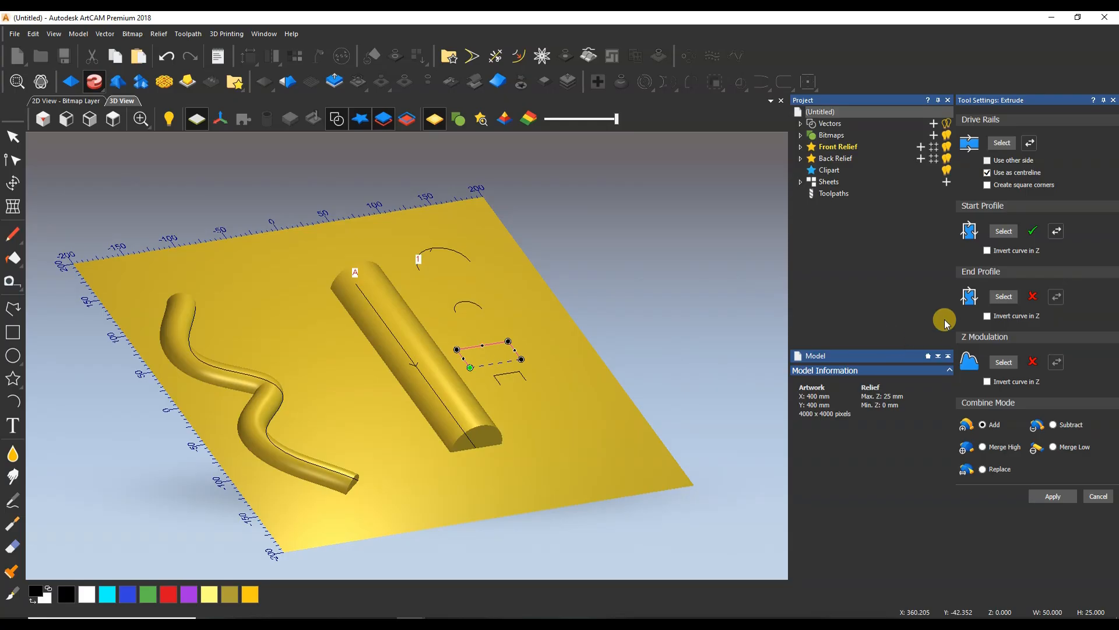
pyautogui.click(996, 302)
pyautogui.scroll(3, 431, 428)
pyautogui.moveTo(486, 429)
pyautogui.mouseDown(button='middle')
pyautogui.moveTo(512, 456)
pyautogui.moveTo(487, 344)
pyautogui.moveTo(488, 411)
pyautogui.mouseUp(button='middle')
pyautogui.click(334, 119)
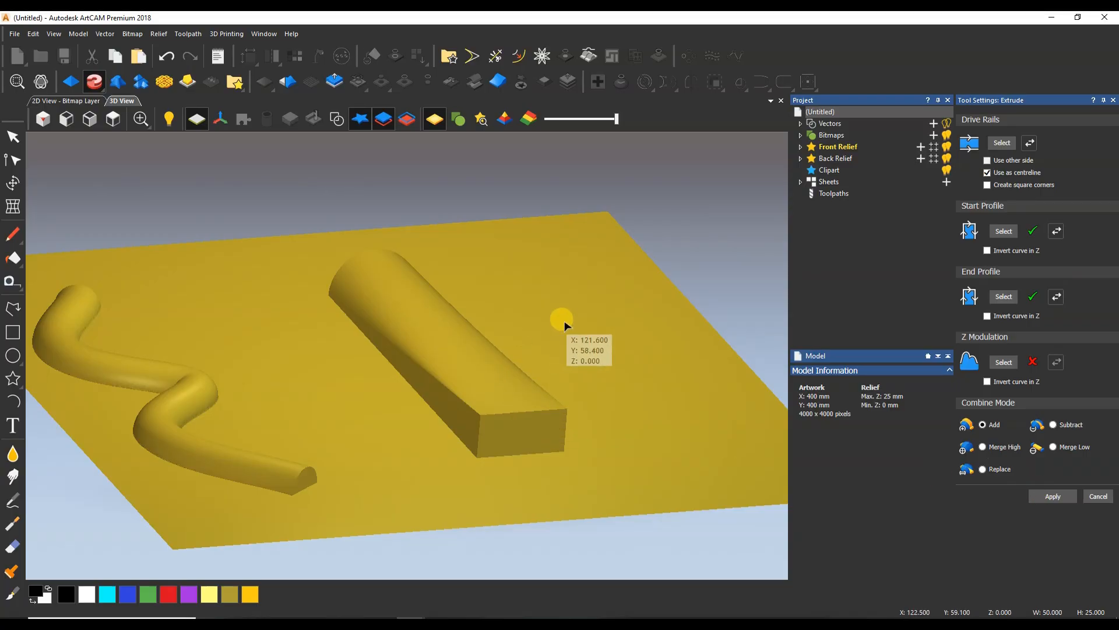
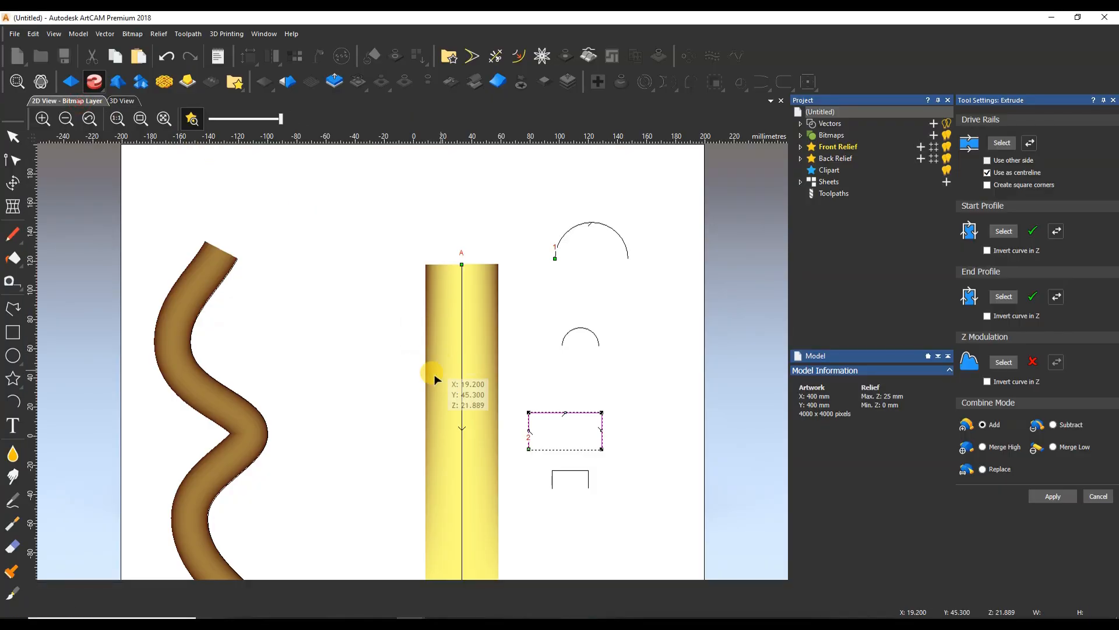
# Close the Extrude tool, measure the straight relief's width across its upper end, and compare it with the large arc profile.
pyautogui.scroll(5, 452, 253)
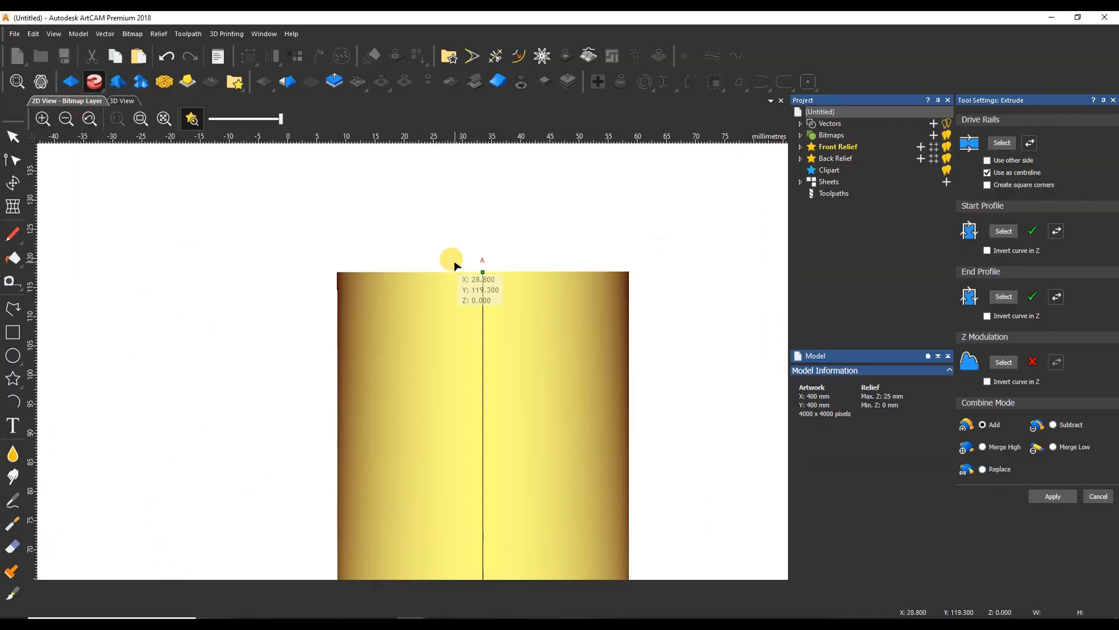
pyautogui.click(200, 383)
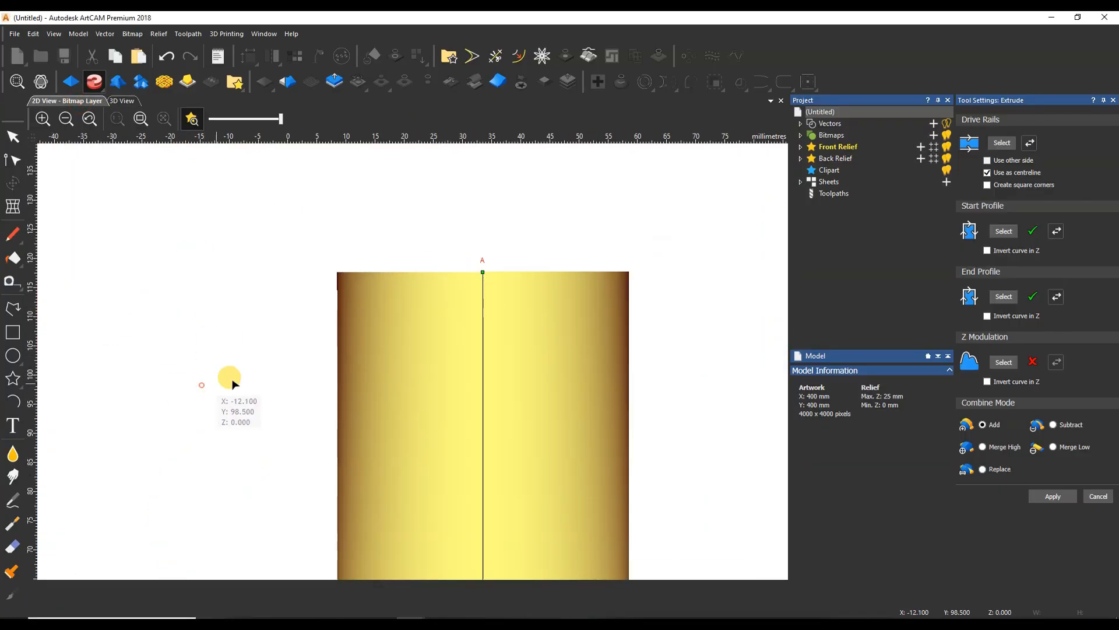
pyautogui.click(1109, 502)
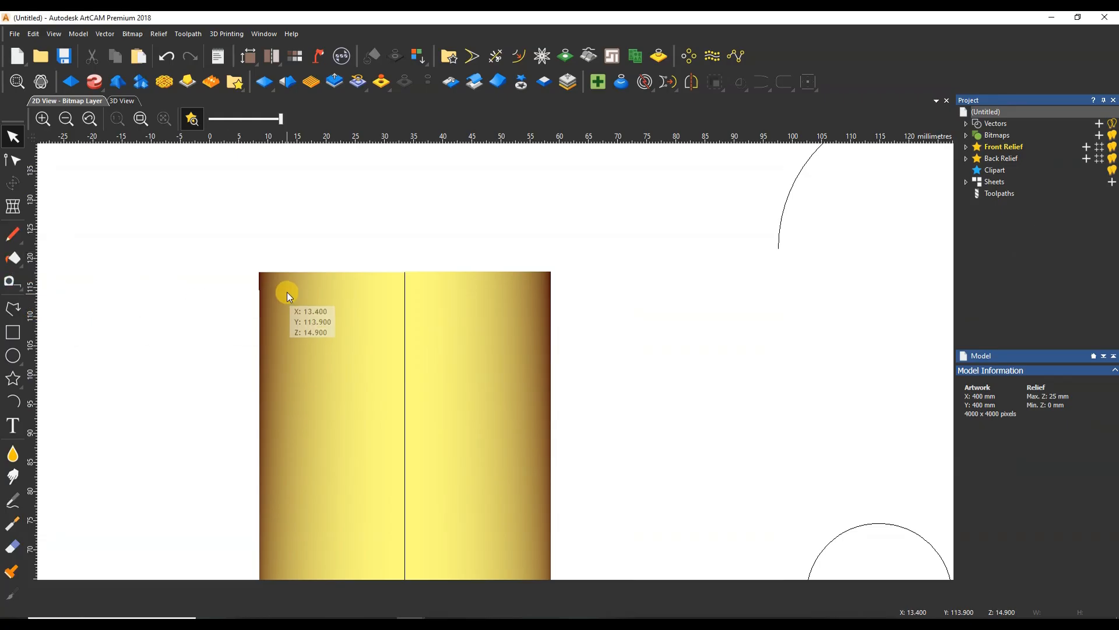
pyautogui.press('m')
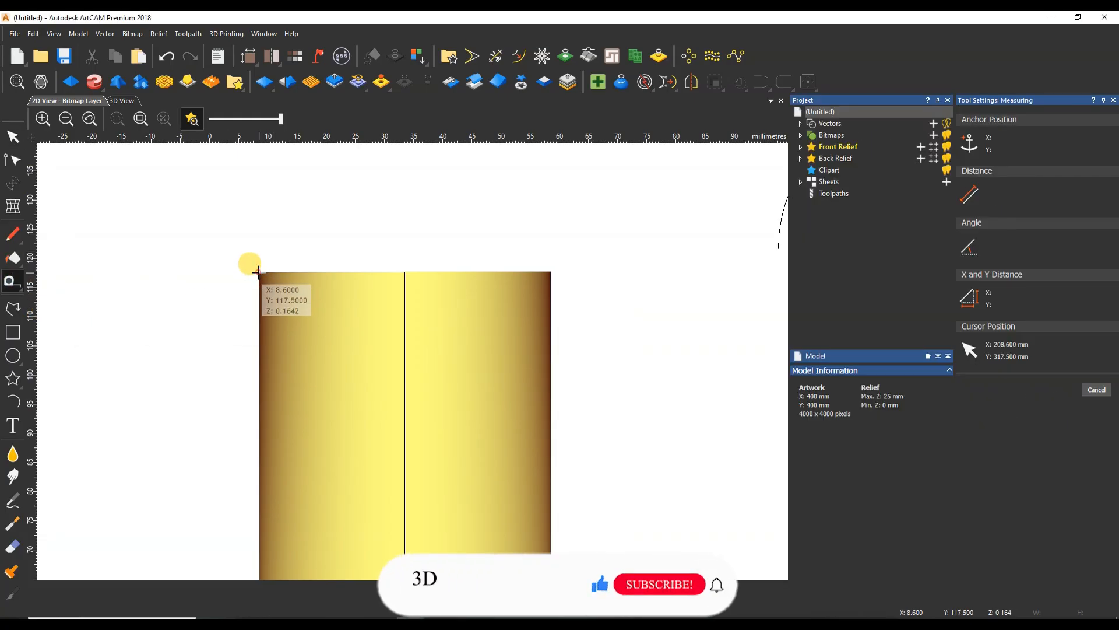
pyautogui.moveTo(258, 271); pyautogui.dragTo(551, 272)
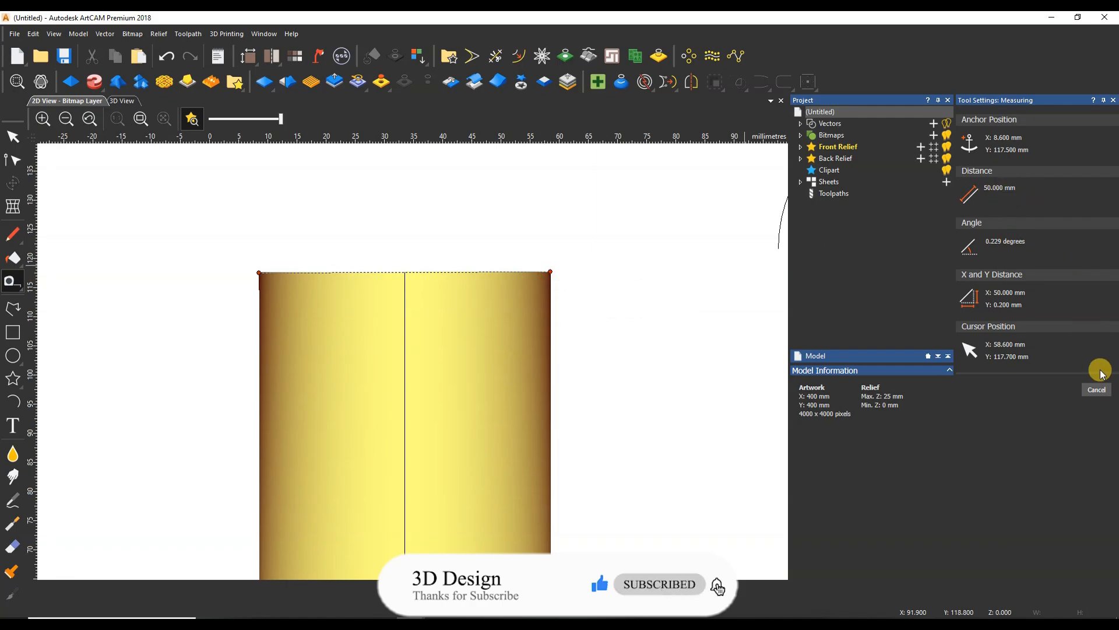
pyautogui.click(1097, 388)
pyautogui.scroll(-6, 530, 375)
pyautogui.click(550, 329)
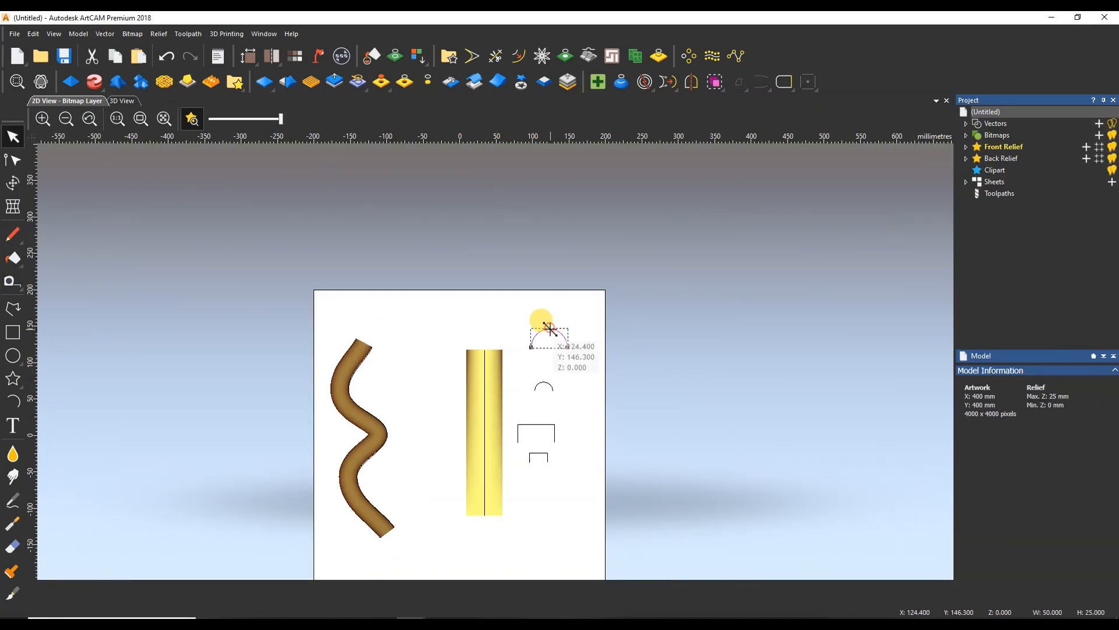
pyautogui.click(536, 455)
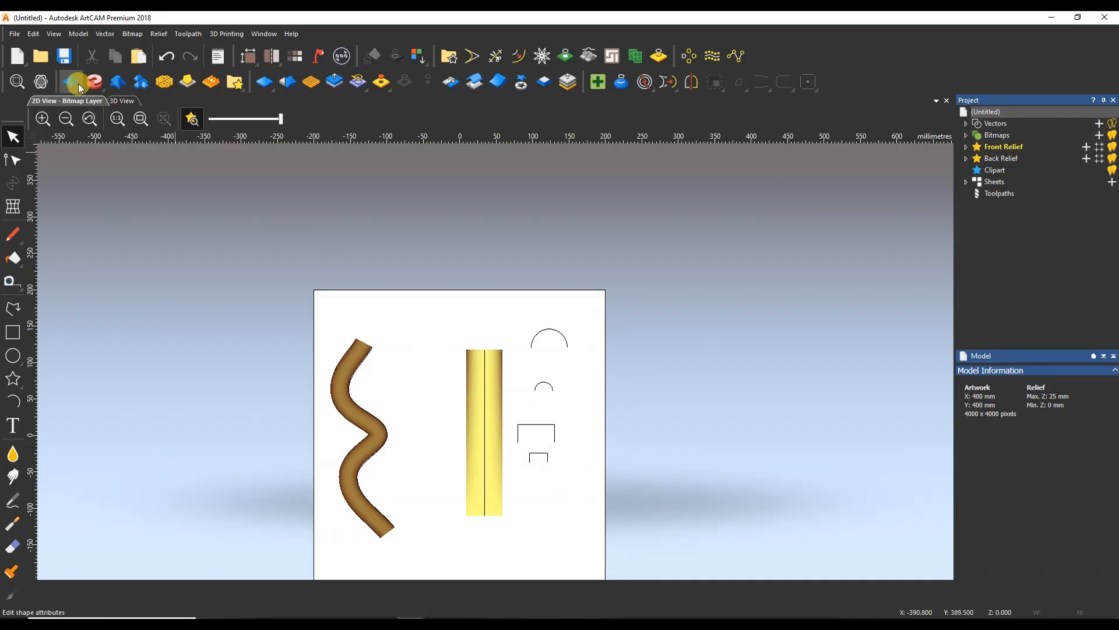
# Reset the relief and set up a new extrusion with the straight vector as drive rail, used as centreline.
pyautogui.click(266, 82)
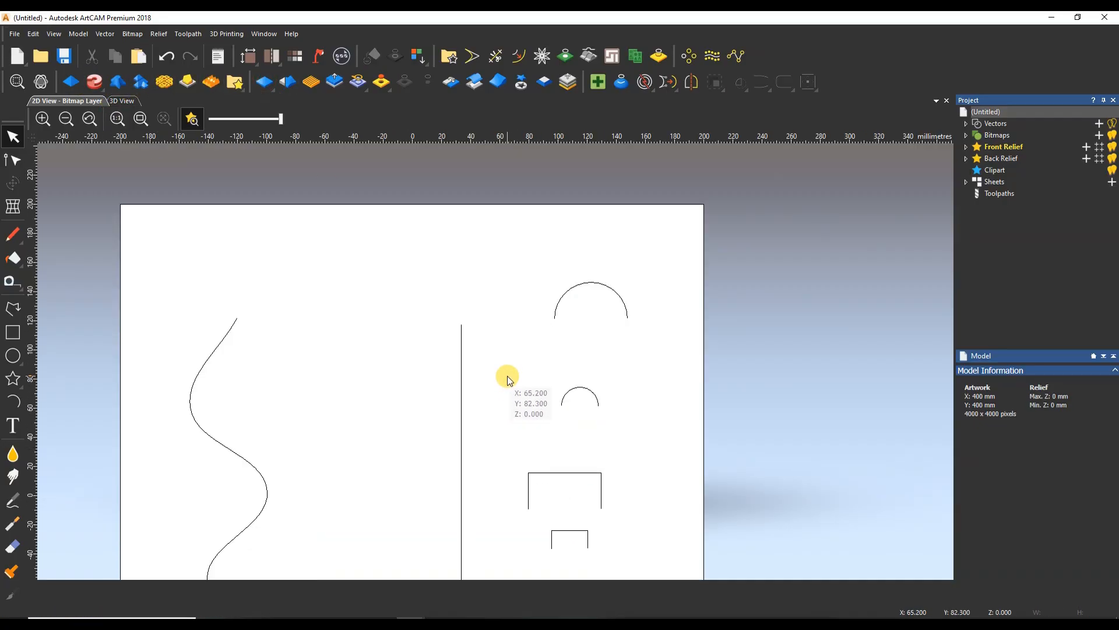
pyautogui.scroll(2, 507, 376)
pyautogui.click(583, 403)
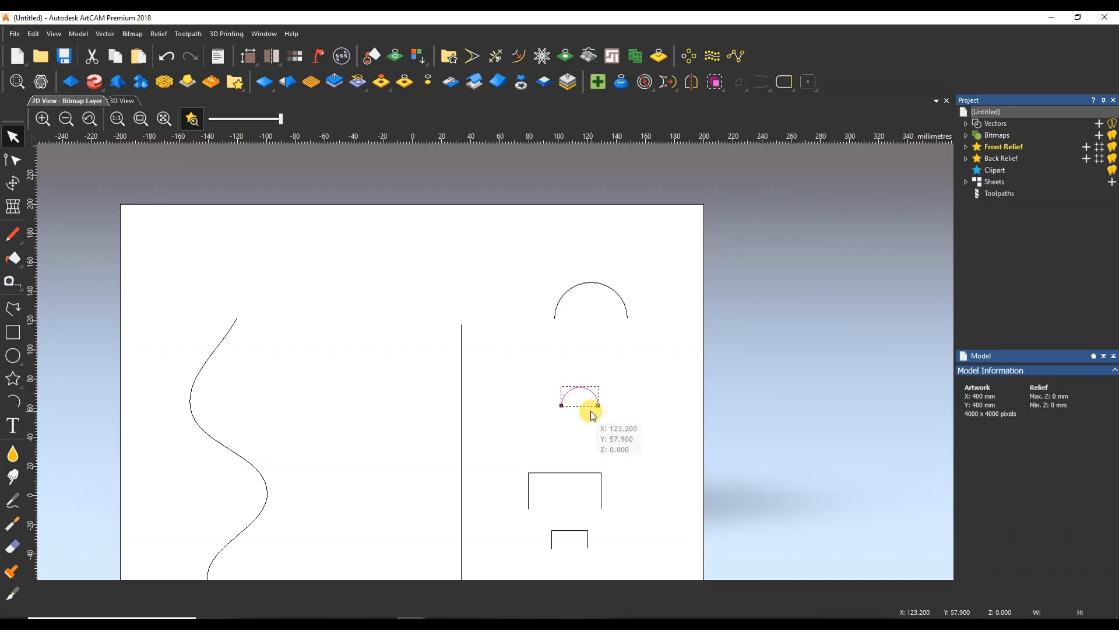
pyautogui.click(461, 420)
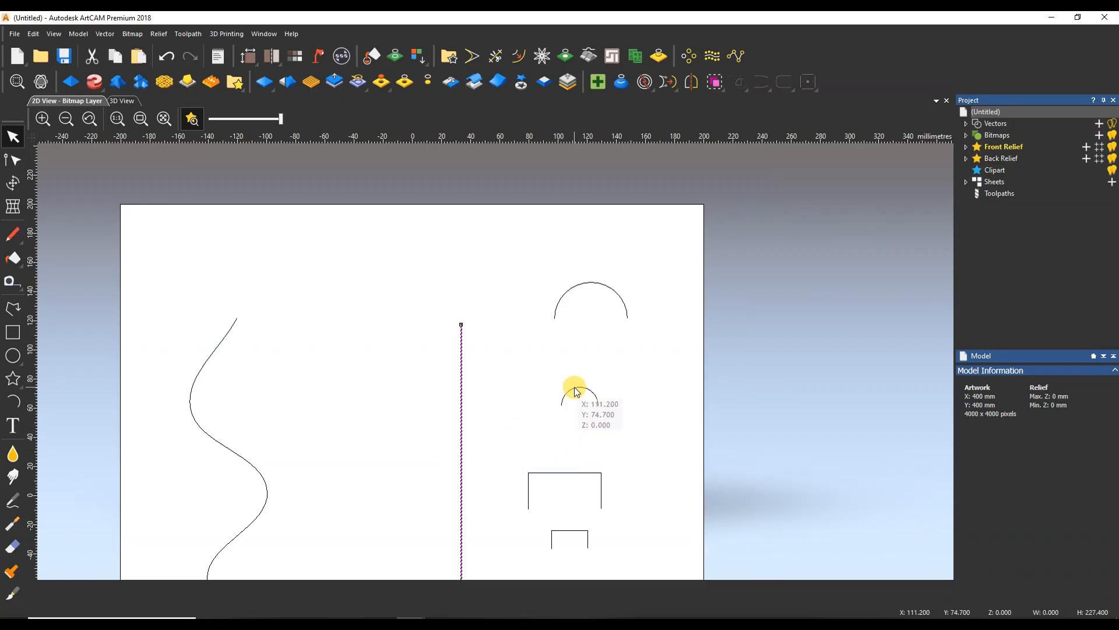
pyautogui.moveTo(500, 357); pyautogui.dragTo(440, 387)
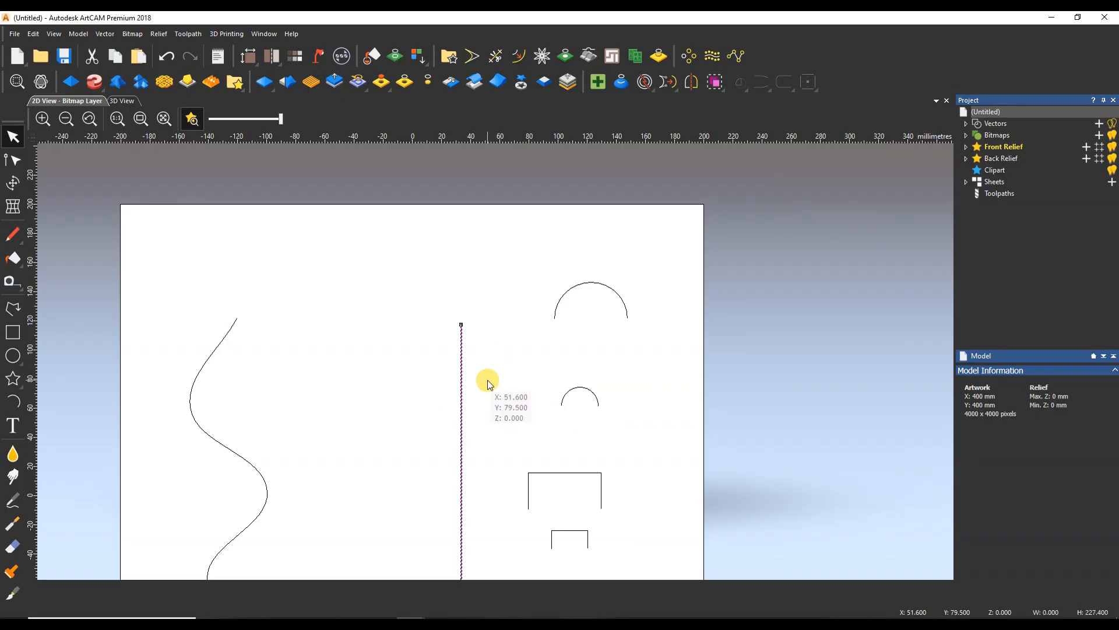
pyautogui.moveTo(494, 358); pyautogui.dragTo(411, 395)
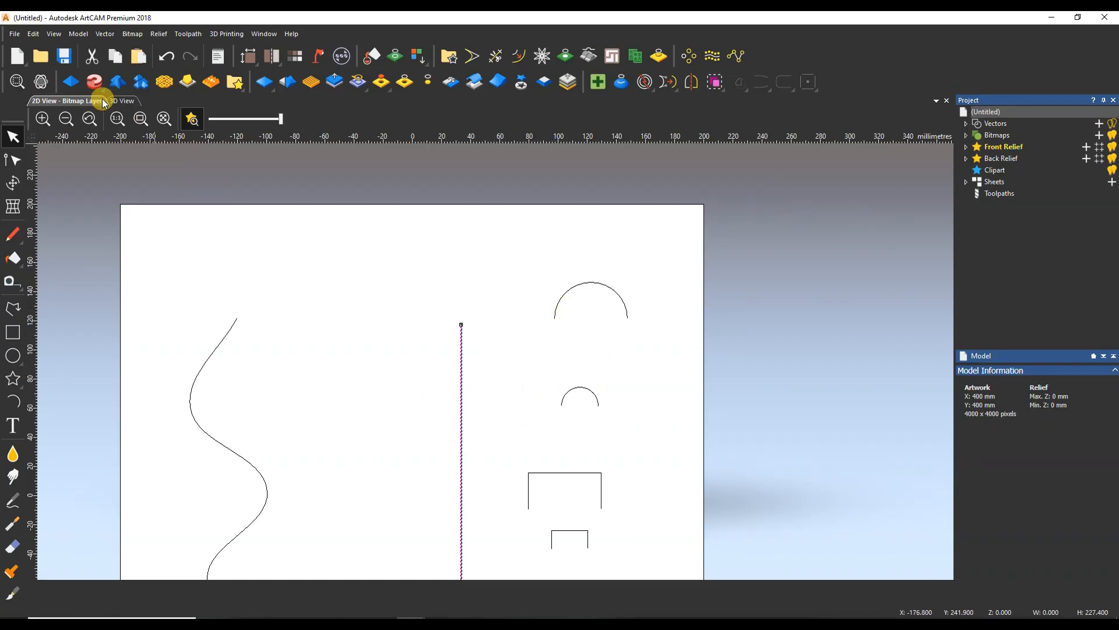
pyautogui.click(93, 82)
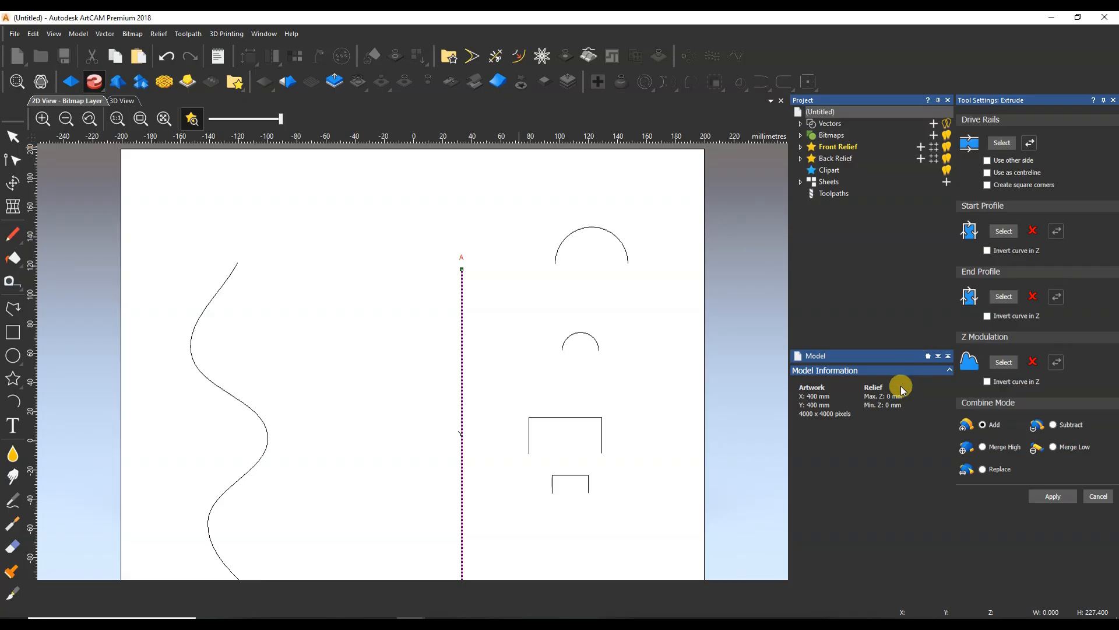
pyautogui.click(986, 174)
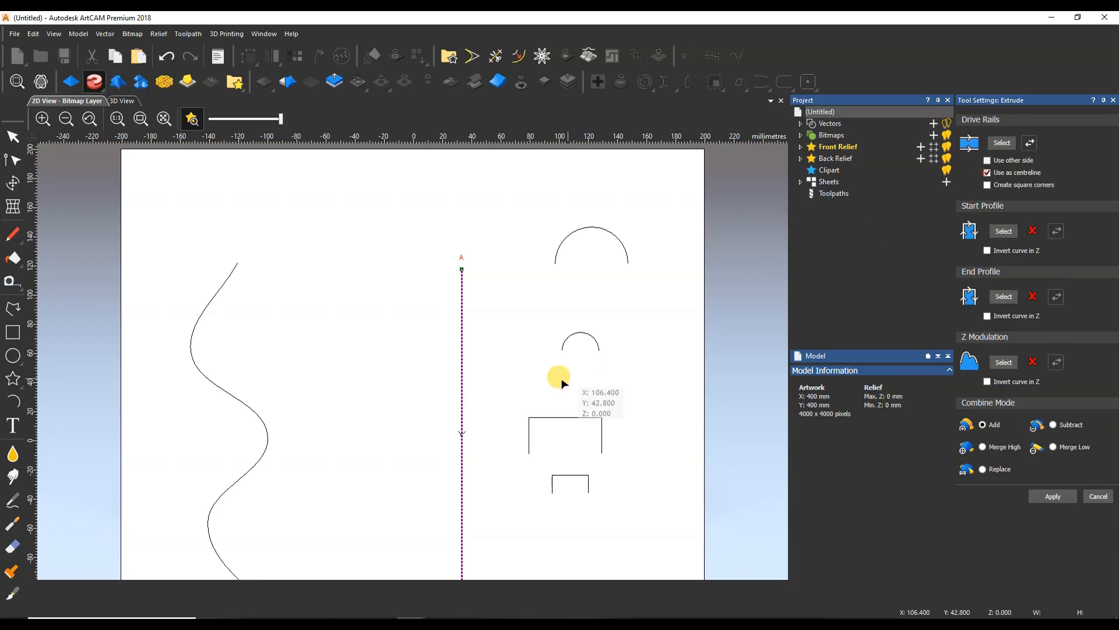
# Assign the small arc as the start profile and inspect the resulting relief in the 3D view.
pyautogui.click(585, 334)
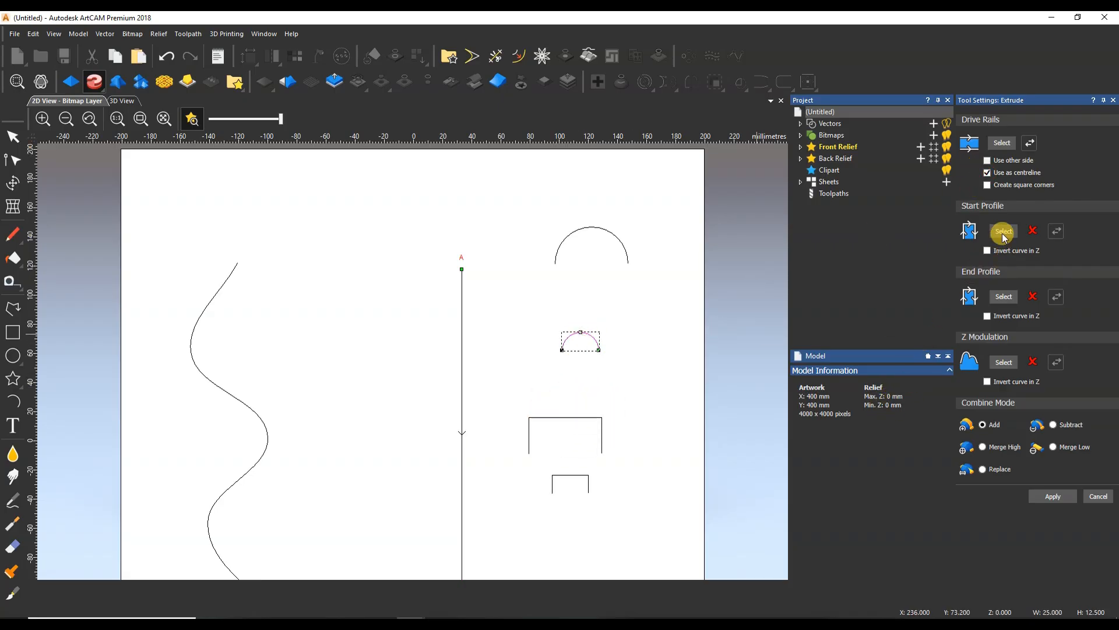
pyautogui.click(1003, 232)
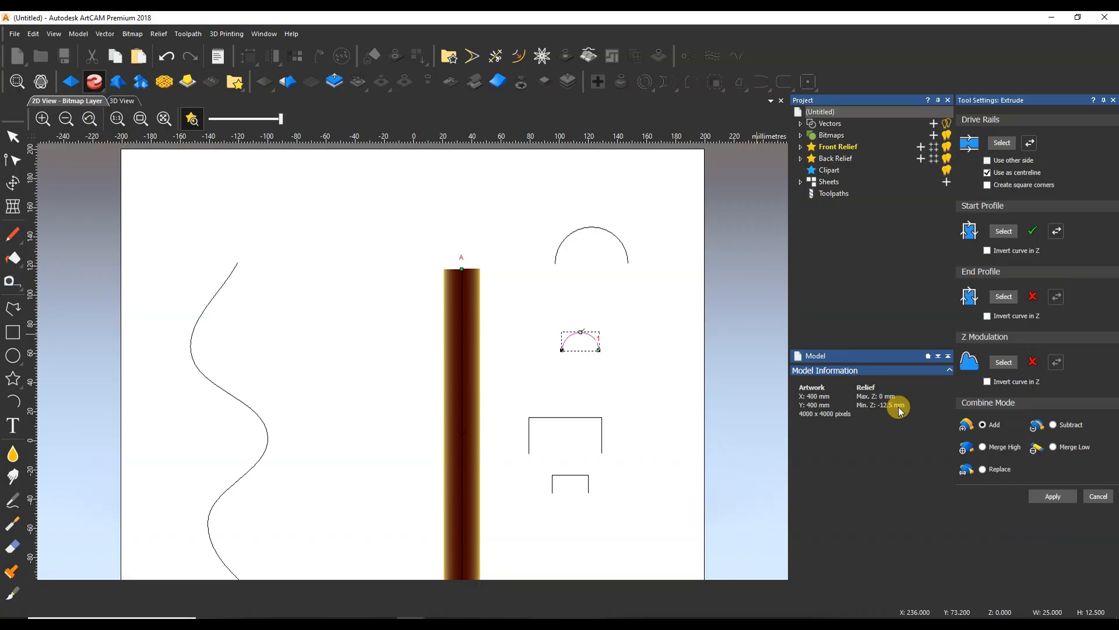
pyautogui.click(124, 101)
pyautogui.moveTo(482, 374); pyautogui.dragTo(408, 357)
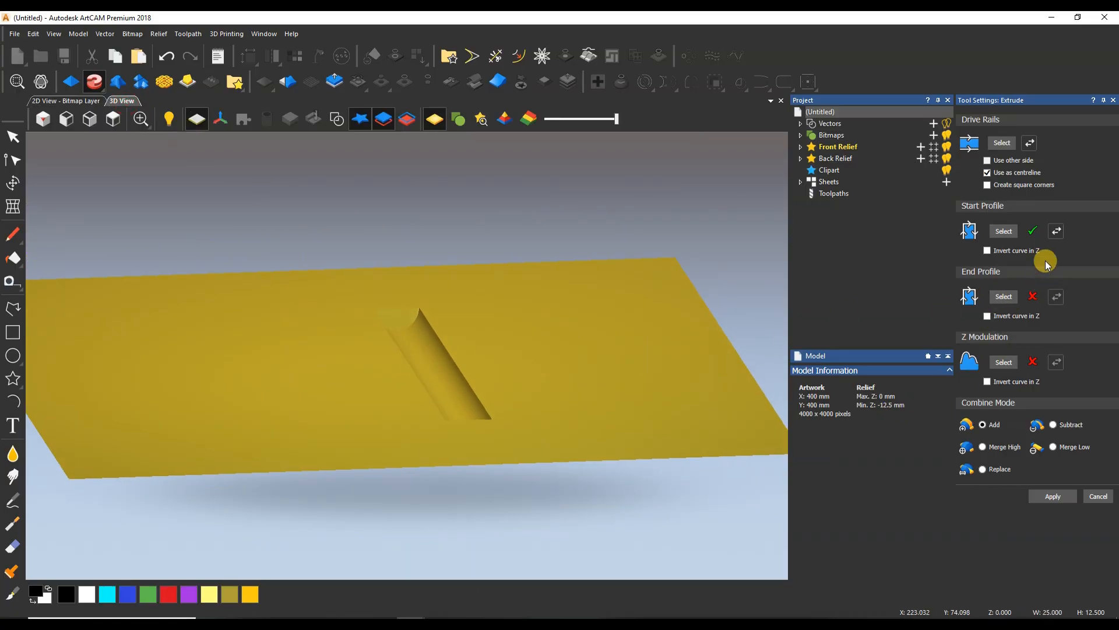
# Try reversing the start profile's direction and inverting its curve in Z, then display the vectors over the relief.
pyautogui.click(1057, 231)
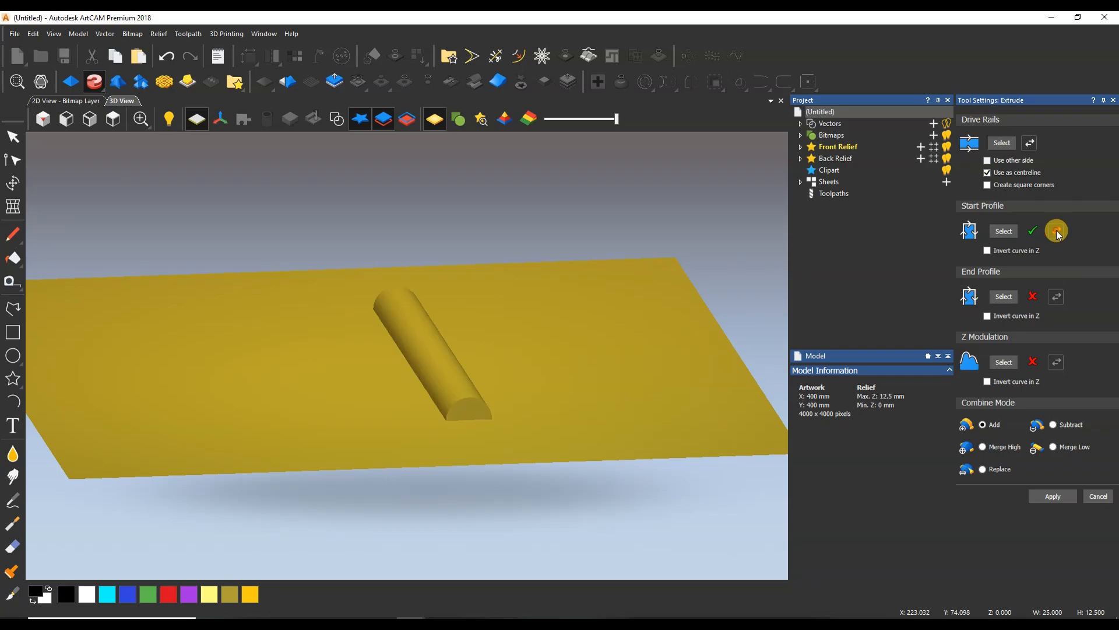
pyautogui.click(1005, 251)
pyautogui.click(987, 252)
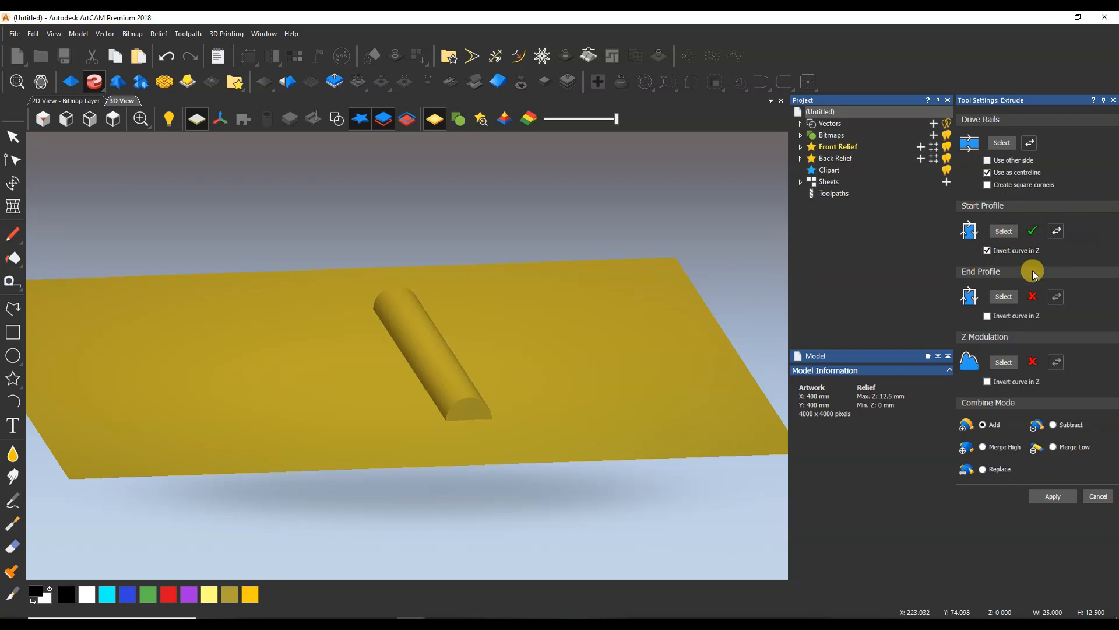
pyautogui.moveTo(565, 313); pyautogui.dragTo(520, 338)
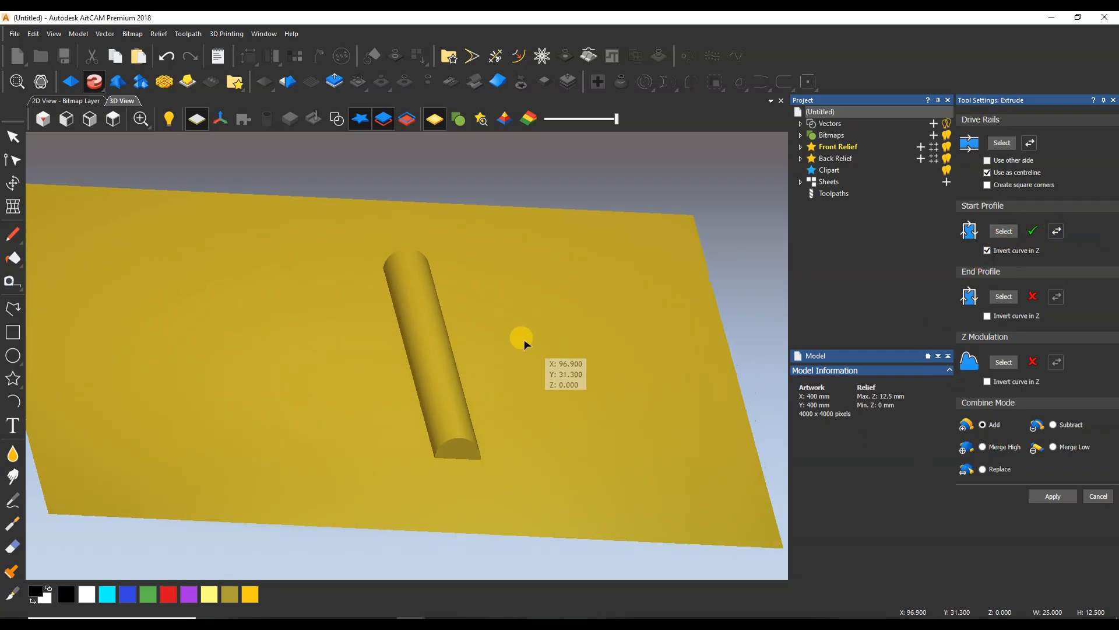
pyautogui.click(113, 119)
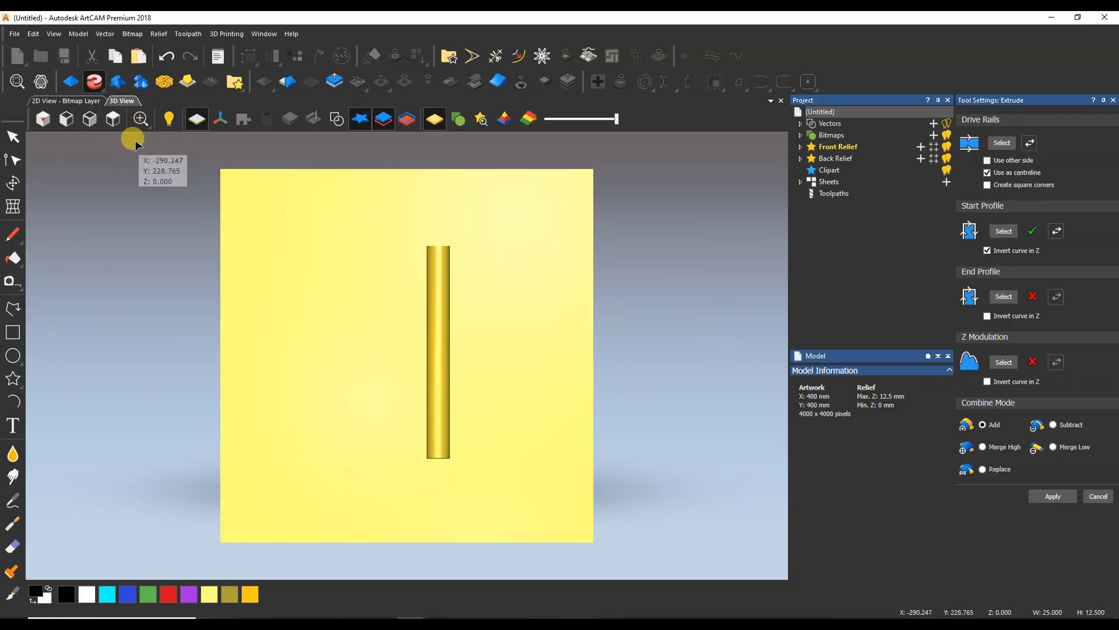
pyautogui.click(337, 119)
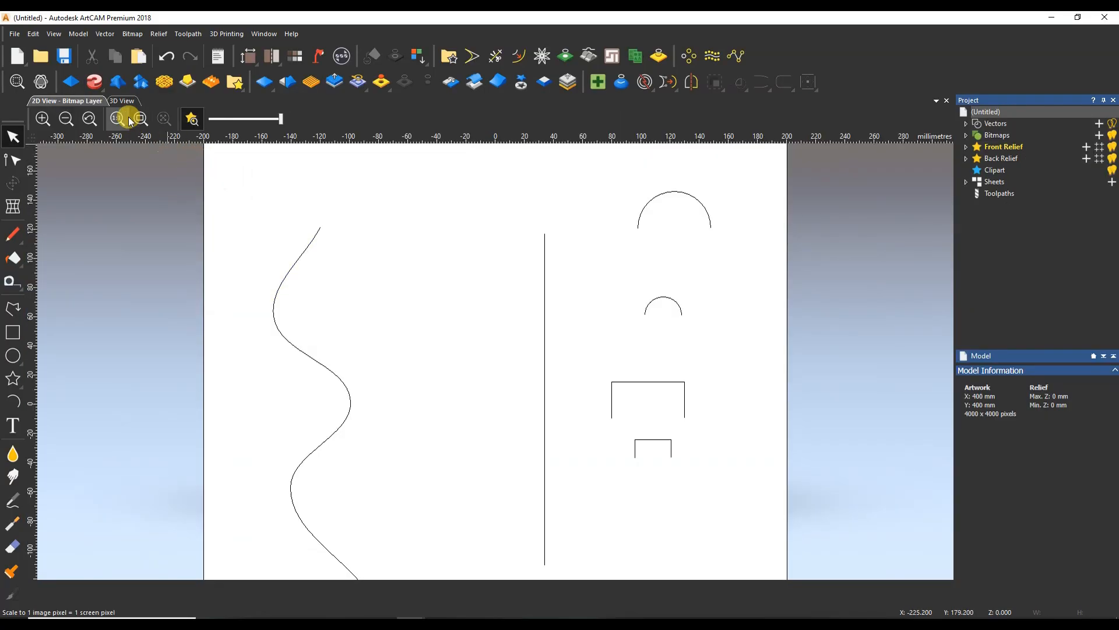
# Start an extrusion with the straight vector as centreline drive rail and assign the small arc as its start profile.
pyautogui.click(139, 119)
pyautogui.moveTo(526, 263); pyautogui.dragTo(506, 289)
pyautogui.click(98, 86)
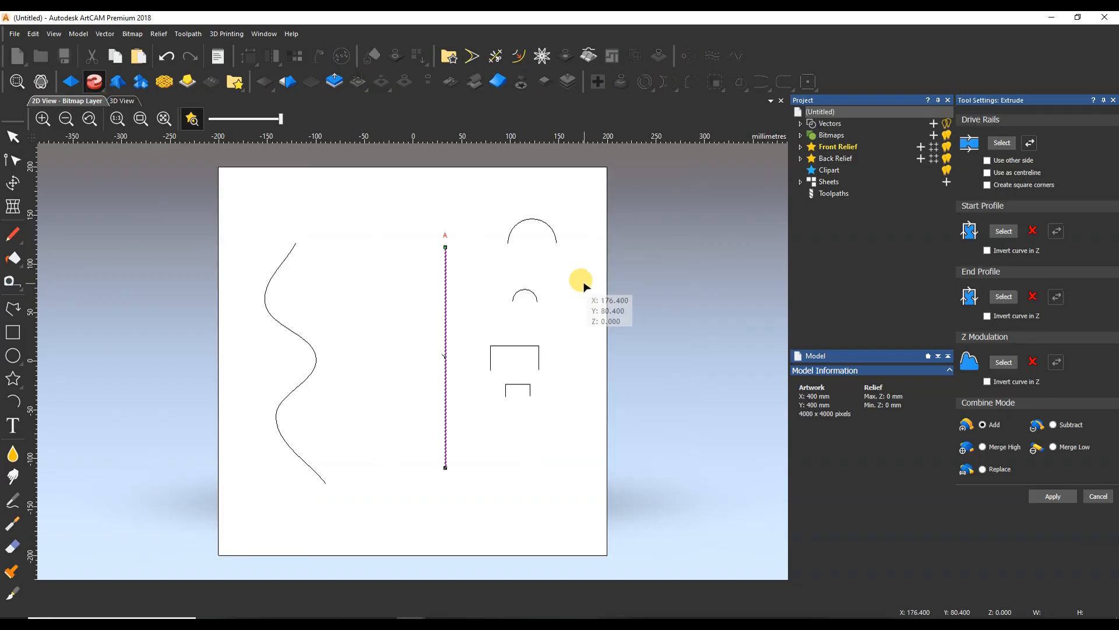
pyautogui.click(523, 291)
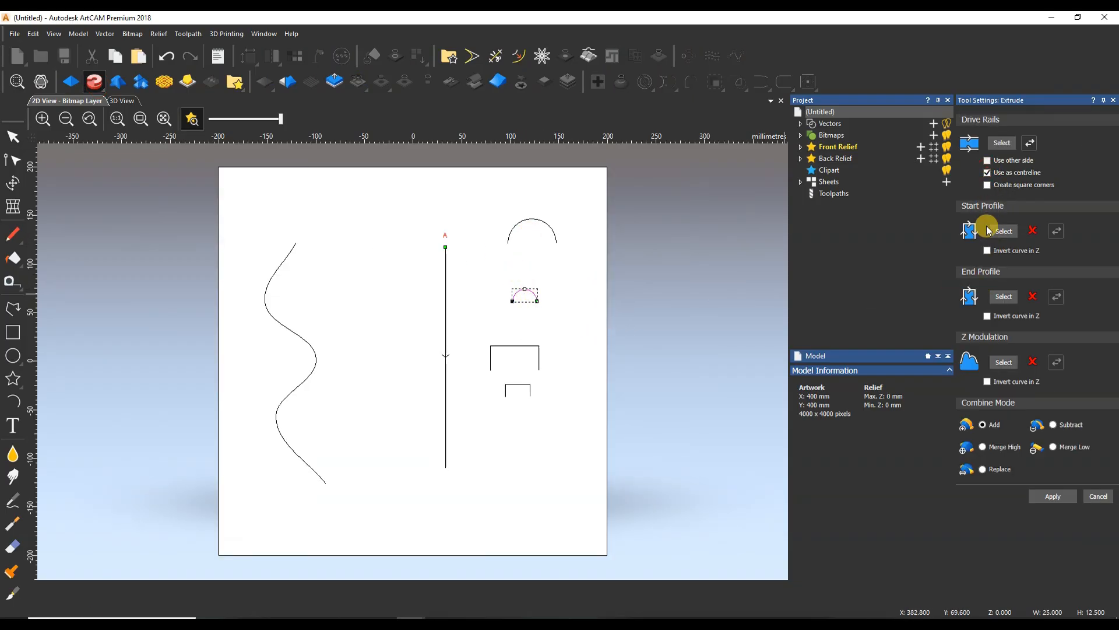
pyautogui.click(1004, 232)
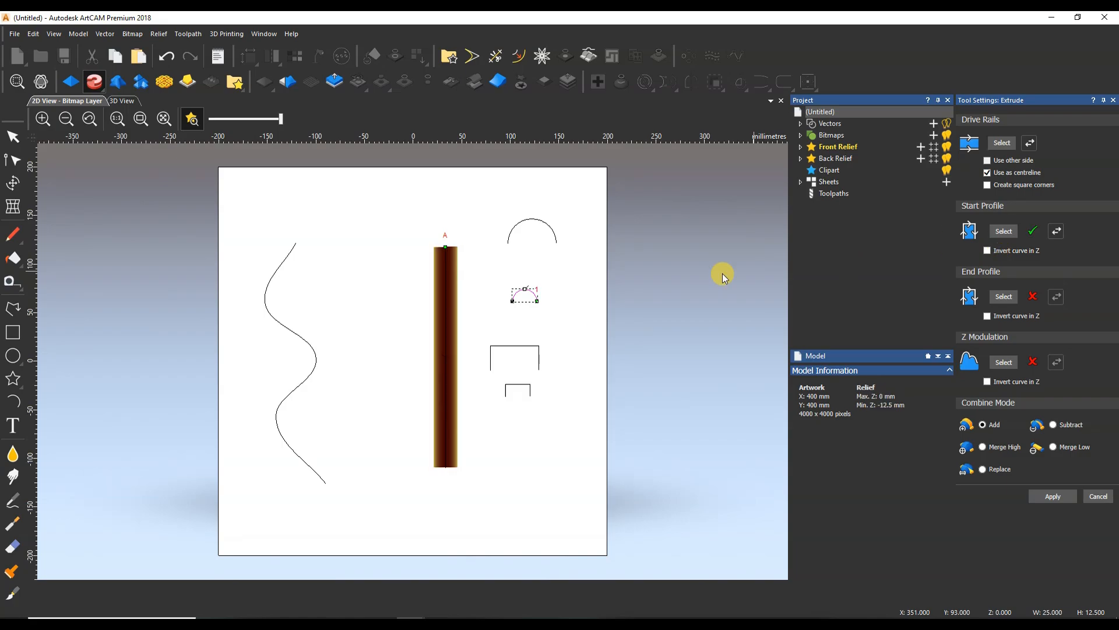
# Invert the start profile's curve in Z and display the vectors over the relief in the 3D view.
pyautogui.click(122, 101)
pyautogui.moveTo(474, 359); pyautogui.dragTo(445, 320)
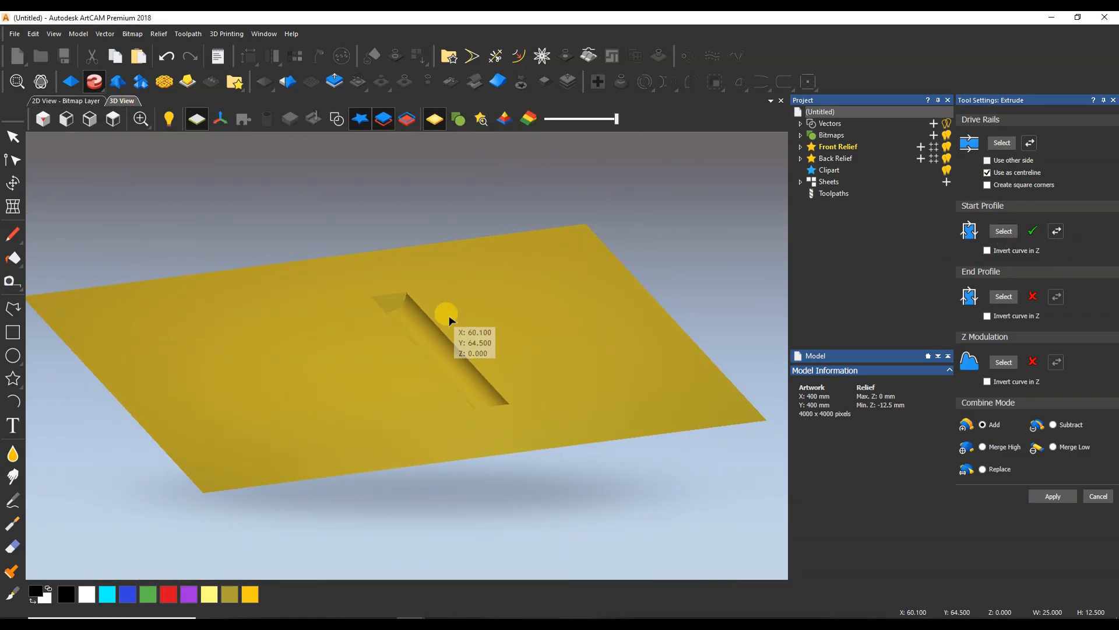
pyautogui.click(987, 250)
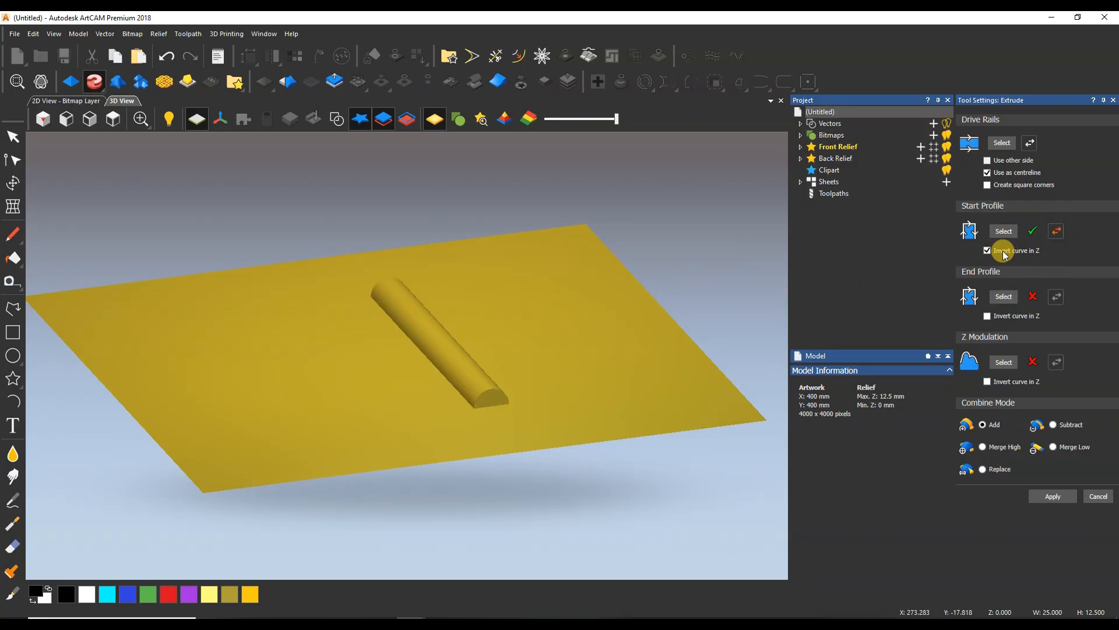
pyautogui.click(337, 125)
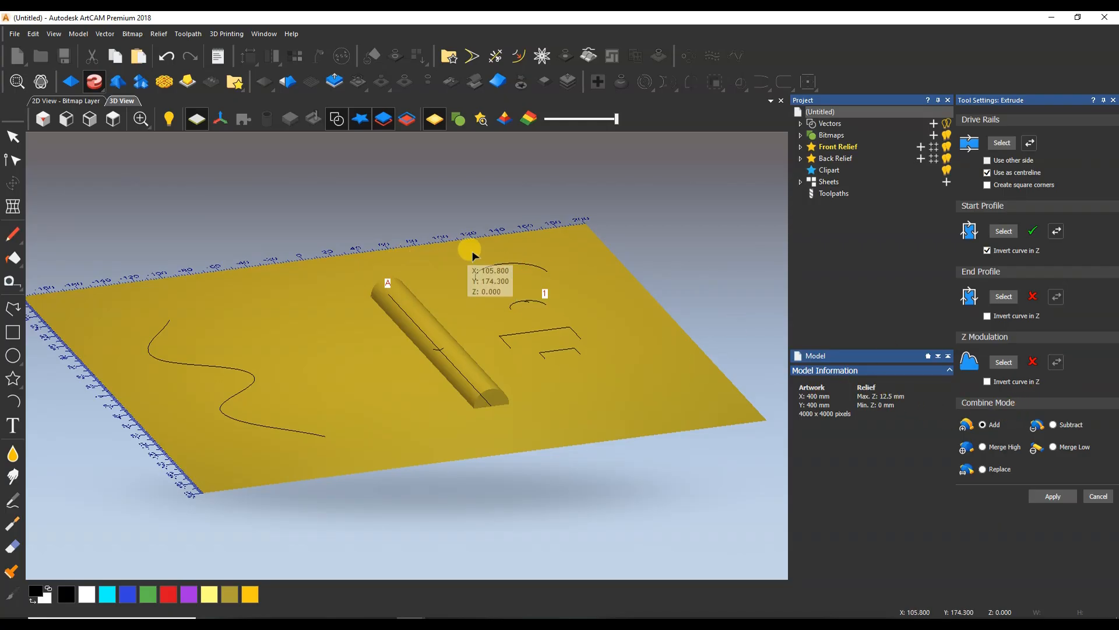
# Assign the large arc as the end profile, apply the extrusion and close the Extrude tool.
pyautogui.click(1008, 302)
pyautogui.scroll(2, 545, 368)
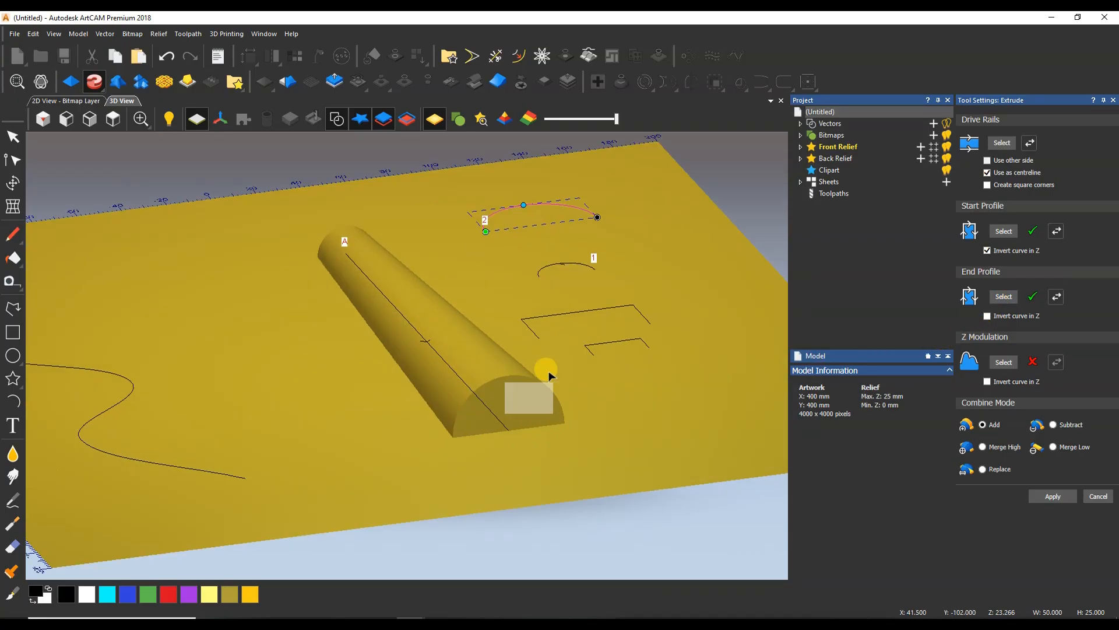
pyautogui.click(1085, 503)
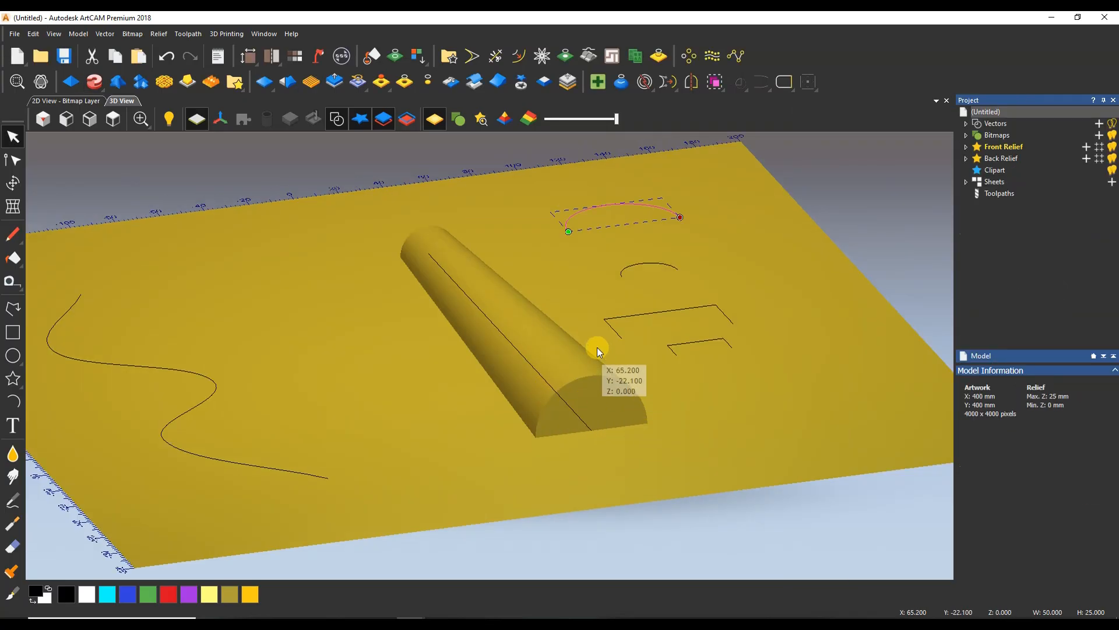
# Examine the tapered relief from above and from oblique angles, comparing its narrow and wide ends with the two arcs.
pyautogui.moveTo(597, 348); pyautogui.dragTo(585, 419)
pyautogui.scroll(-3, 575, 310)
pyautogui.moveTo(577, 341); pyautogui.dragTo(574, 394, button='middle')
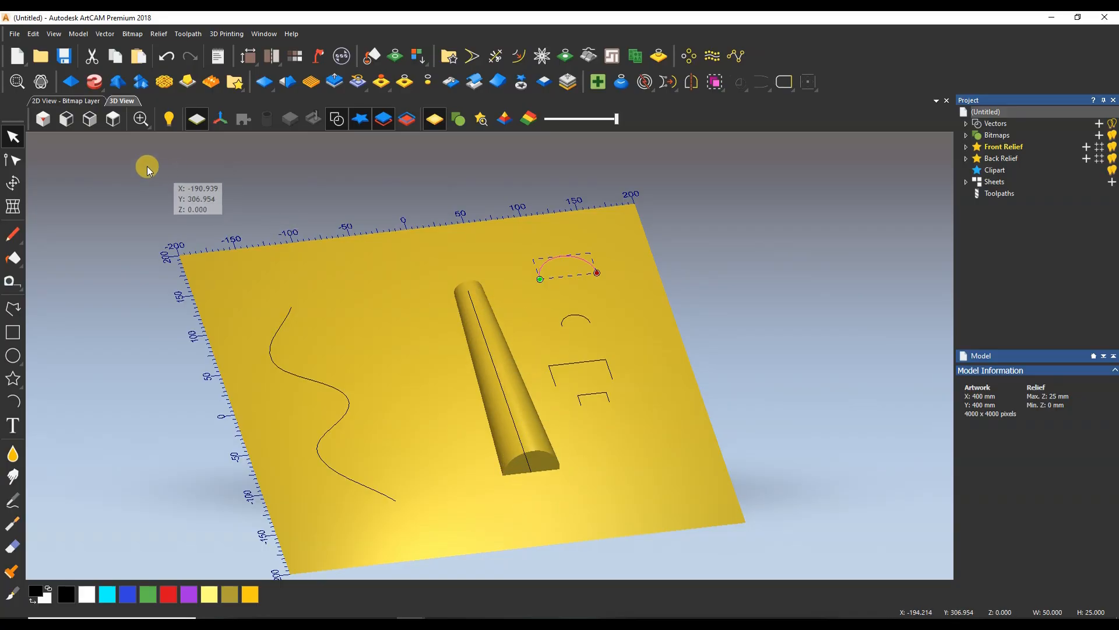
pyautogui.click(121, 124)
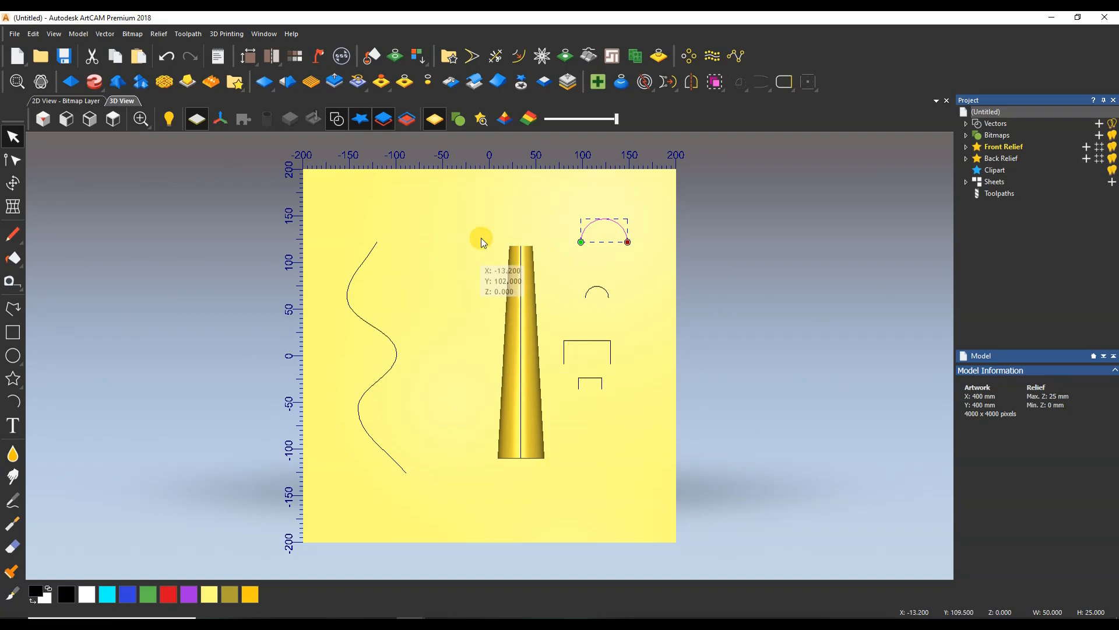
pyautogui.click(93, 82)
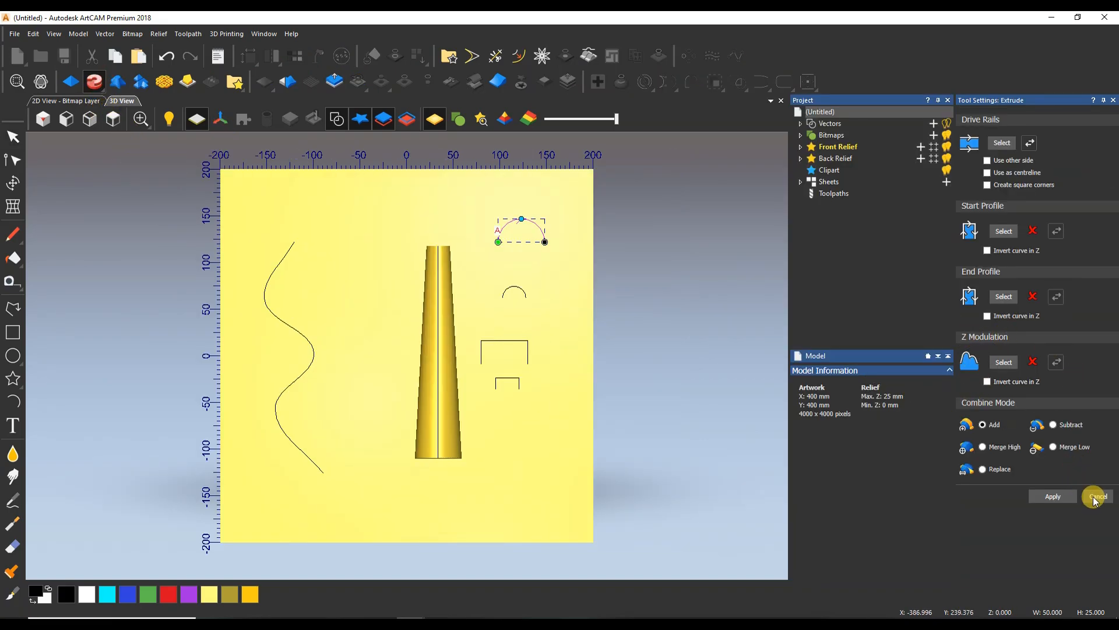
pyautogui.click(1095, 497)
pyautogui.moveTo(564, 425); pyautogui.dragTo(784, 206)
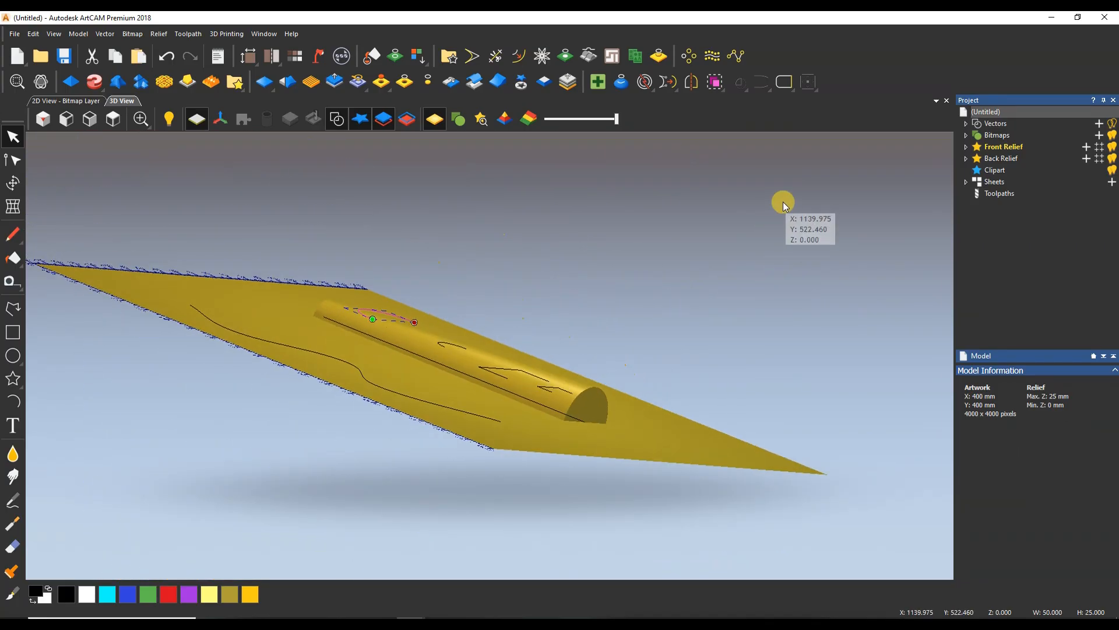
pyautogui.moveTo(474, 345); pyautogui.dragTo(470, 392)
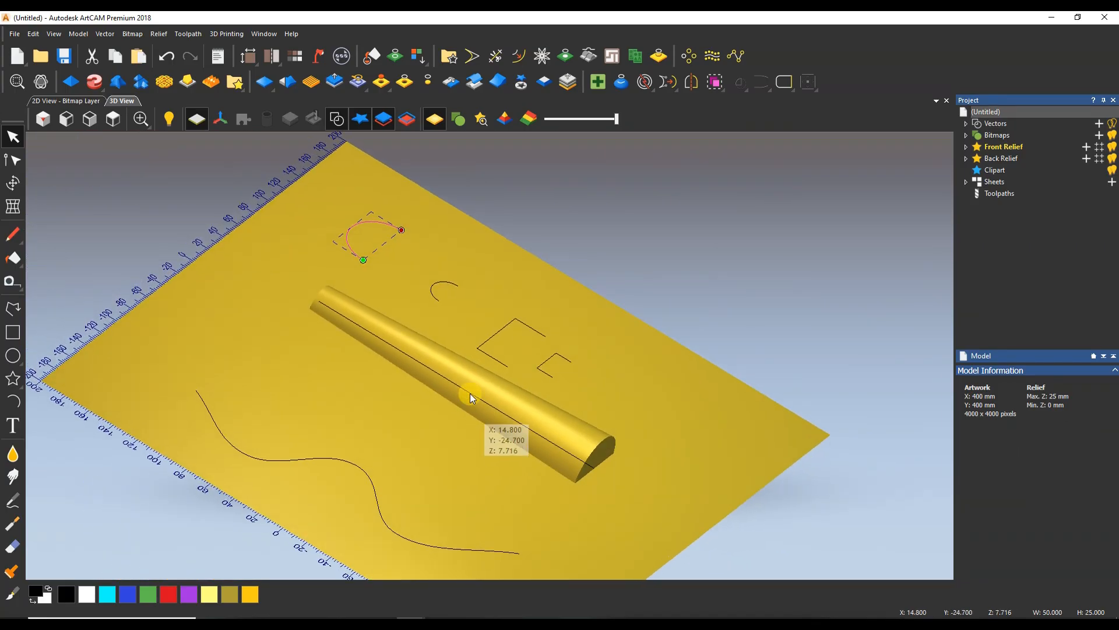
pyautogui.scroll(2, 632, 451)
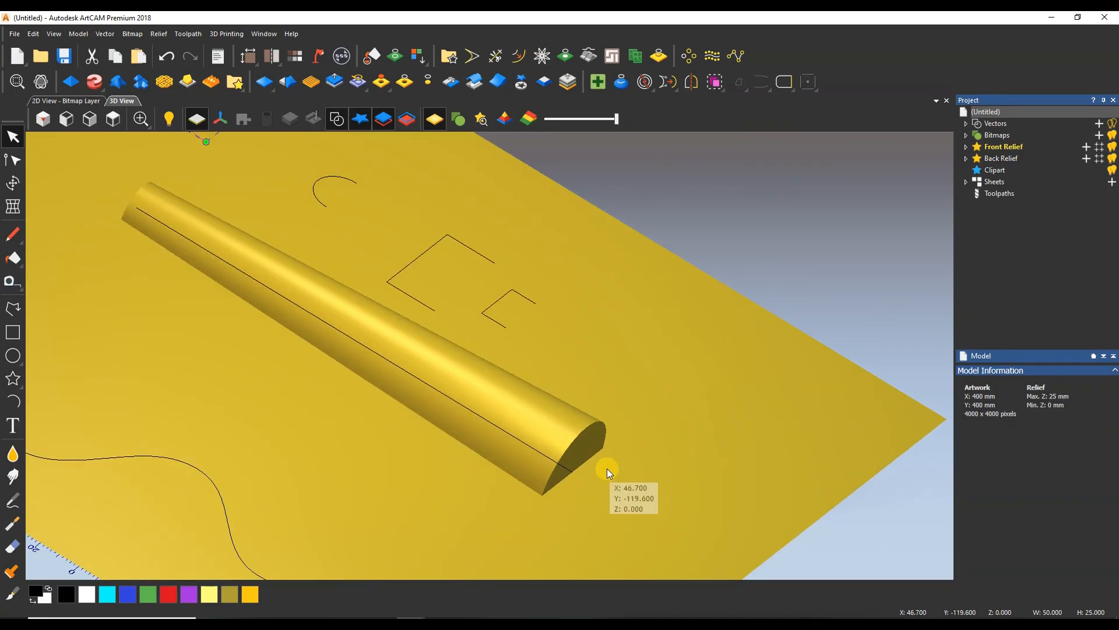
pyautogui.moveTo(607, 468); pyautogui.dragTo(658, 432)
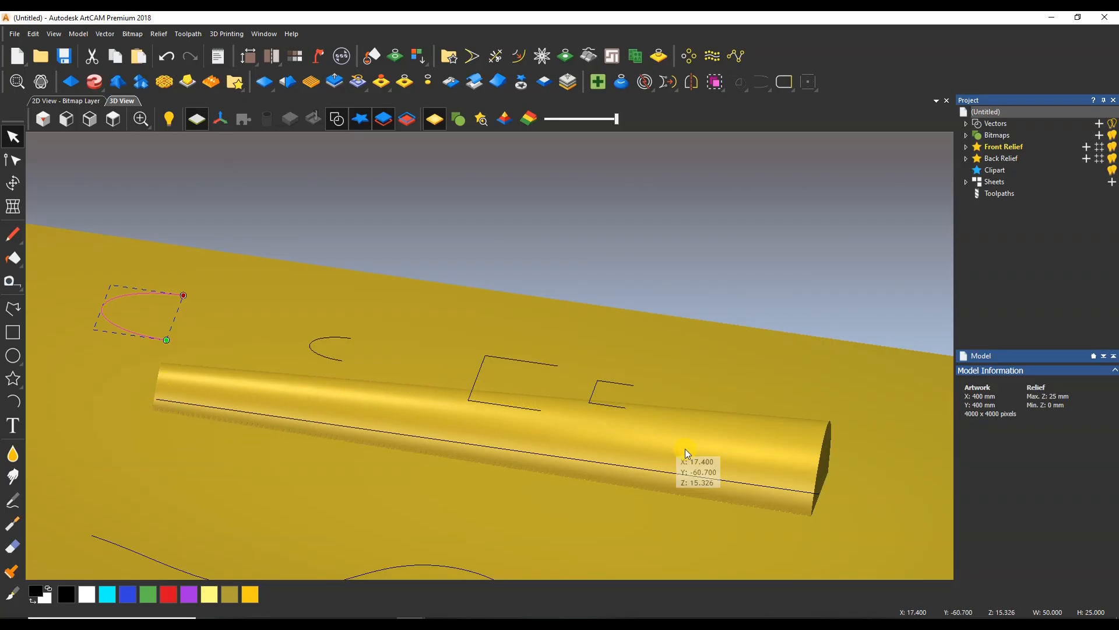
# Draw a horizontal polyline about 187 mm long below the straight relief in the top view.
pyautogui.click(13, 308)
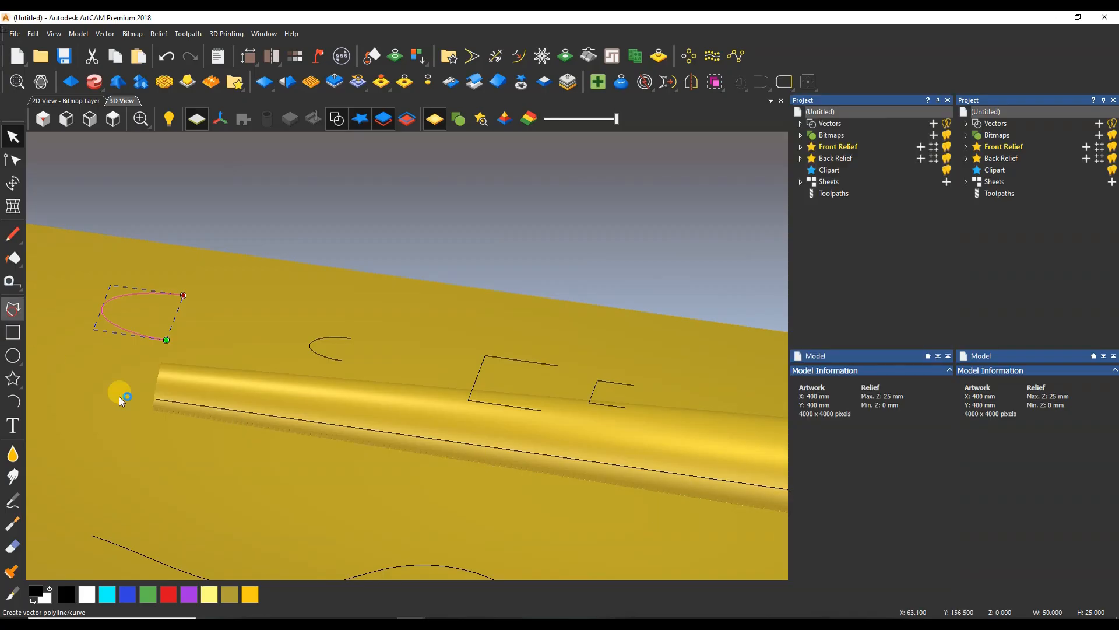
pyautogui.click(114, 119)
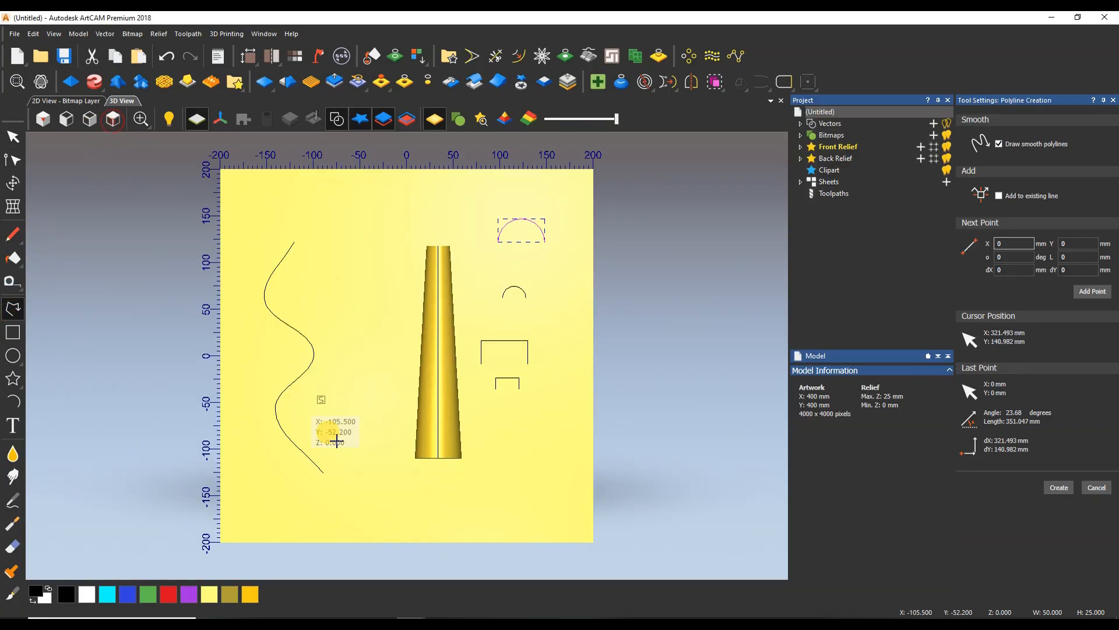
pyautogui.click(361, 503)
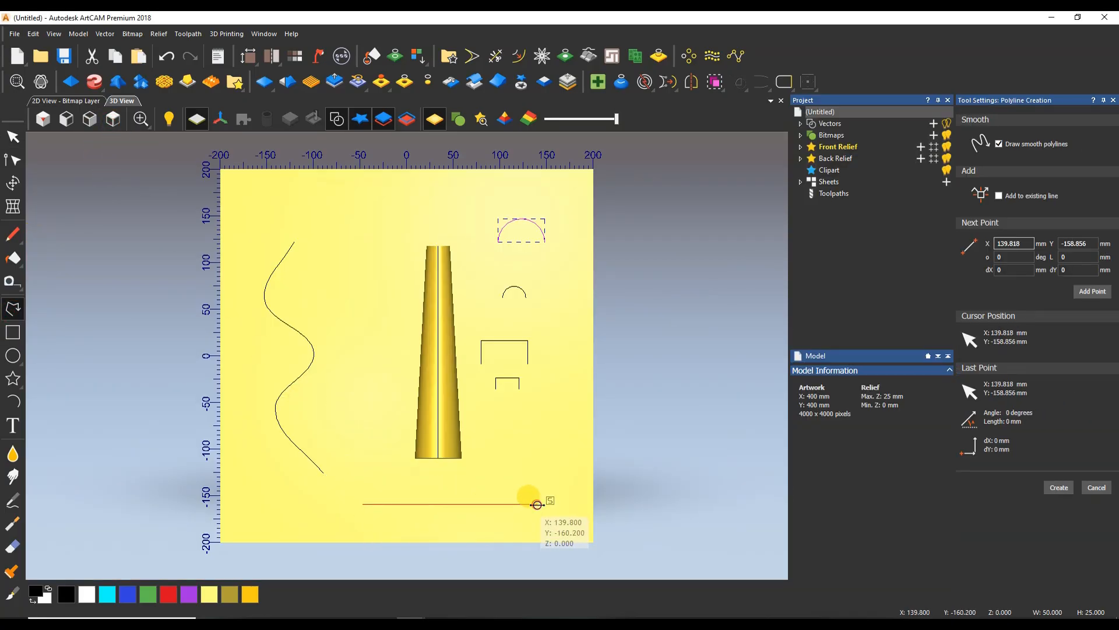
pyautogui.click(537, 504)
pyautogui.rightClick(536, 505)
# Bend the new horizontal line upward at its middle into a shallow arc.
pyautogui.doubleClick(533, 504)
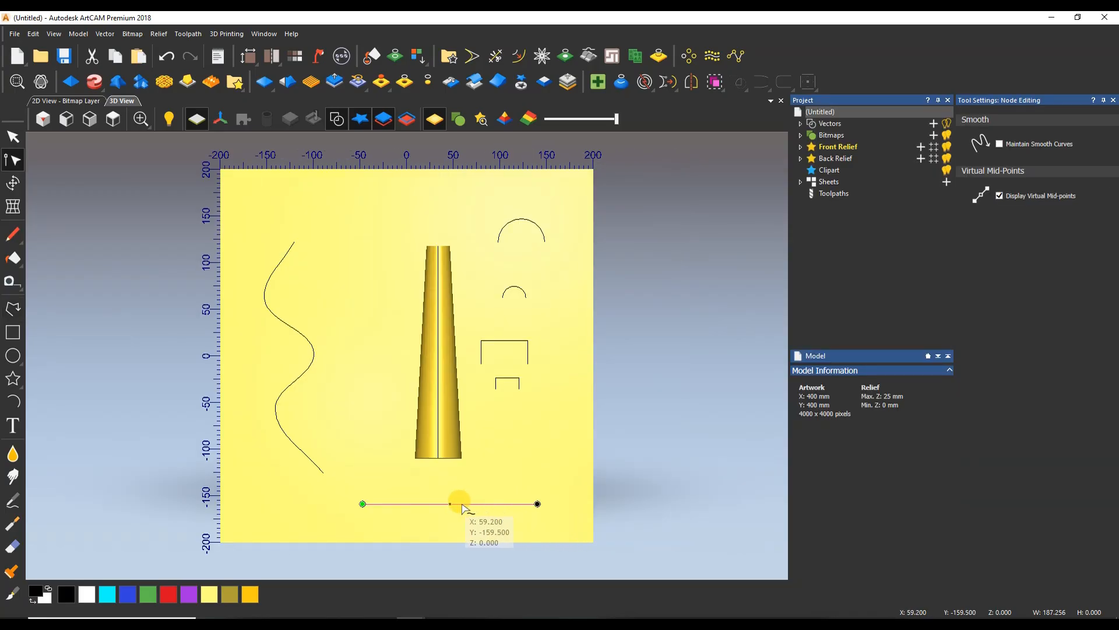
pyautogui.moveTo(461, 505)
pyautogui.mouseDown()
pyautogui.moveTo(450, 415)
pyautogui.moveTo(452, 488)
pyautogui.mouseUp()
pyautogui.click(376, 504)
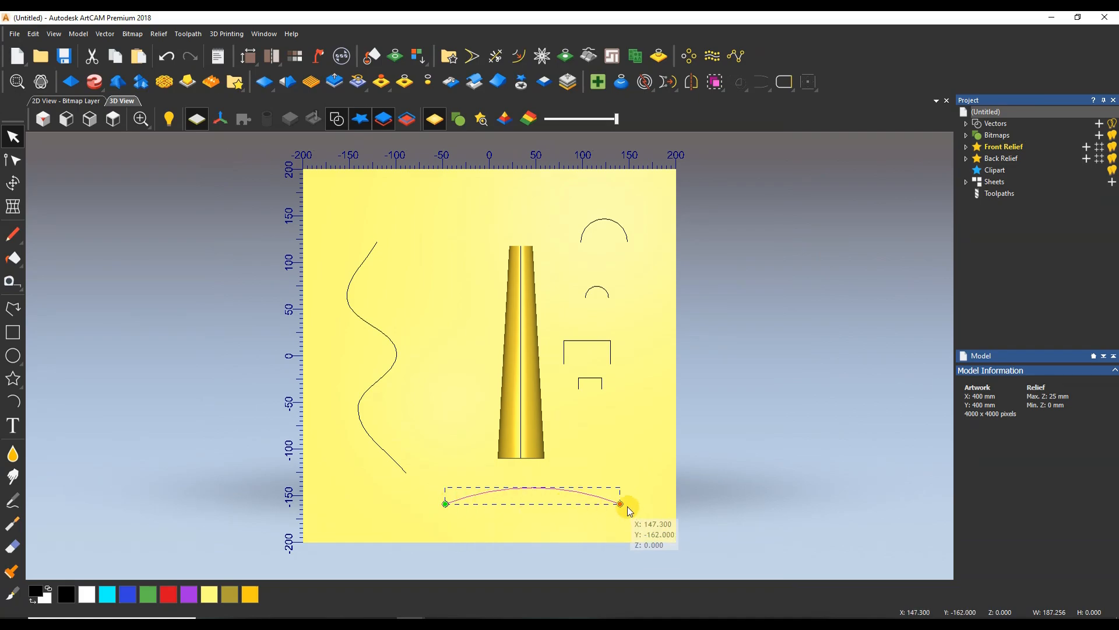
# Reset the relief and start a new extrusion along the straight vector as centreline, with the small arc as start profile.
pyautogui.click(248, 76)
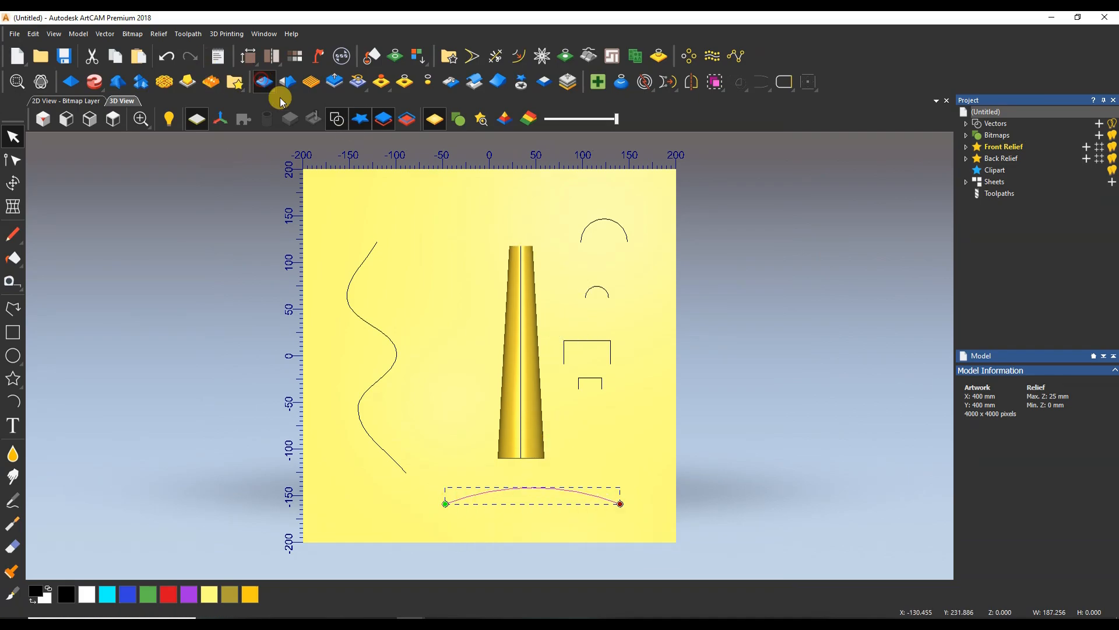
pyautogui.click(94, 81)
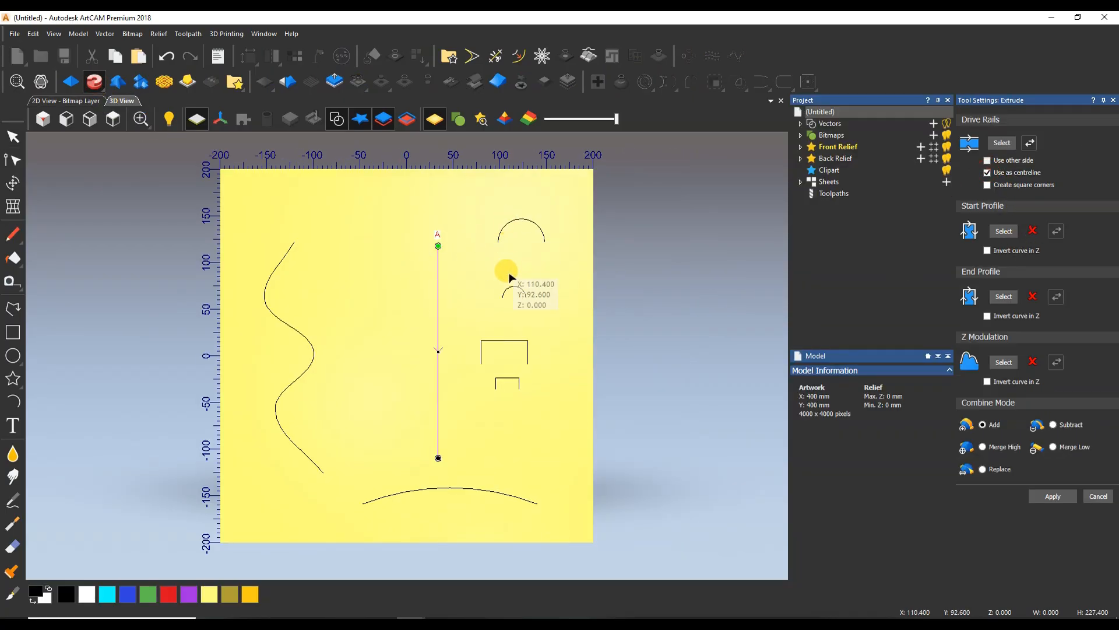
pyautogui.click(514, 286)
pyautogui.click(1011, 232)
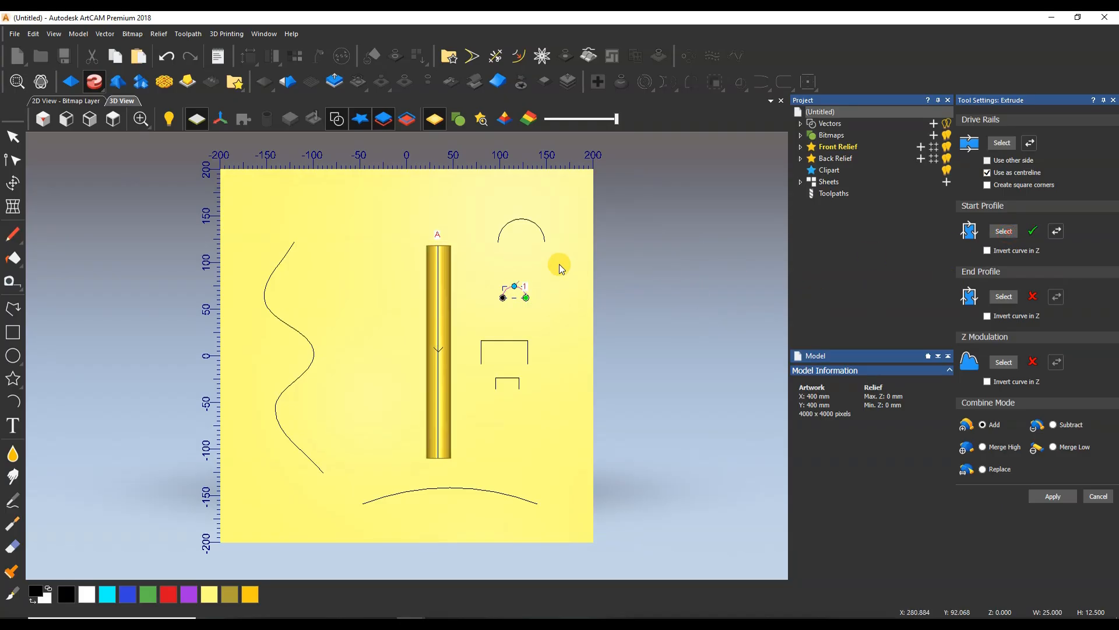
# Assign the large arc as the end profile and inspect the extruded relief at an oblique angle.
pyautogui.click(521, 220)
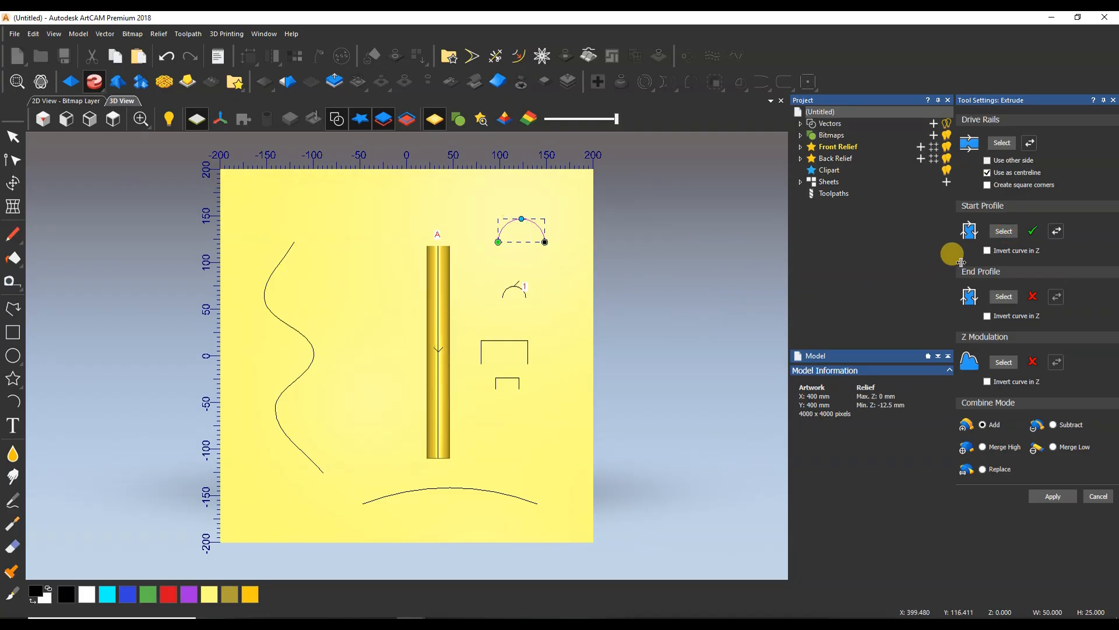
pyautogui.click(1004, 297)
pyautogui.moveTo(521, 374); pyautogui.dragTo(749, 243)
pyautogui.scroll(5, 429, 315)
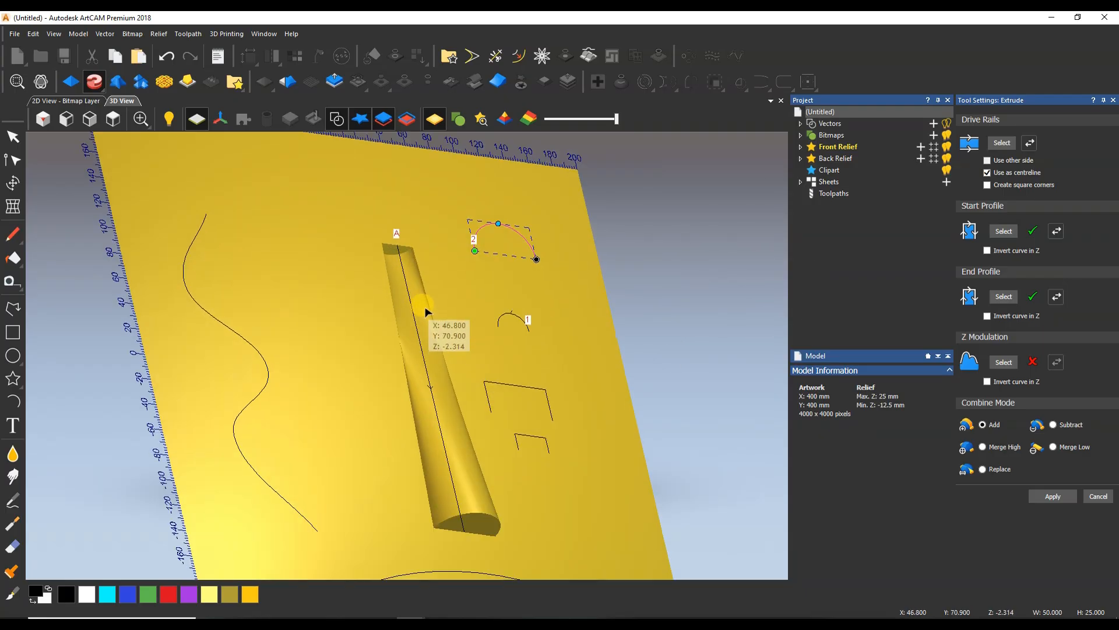
pyautogui.moveTo(443, 337); pyautogui.dragTo(509, 374)
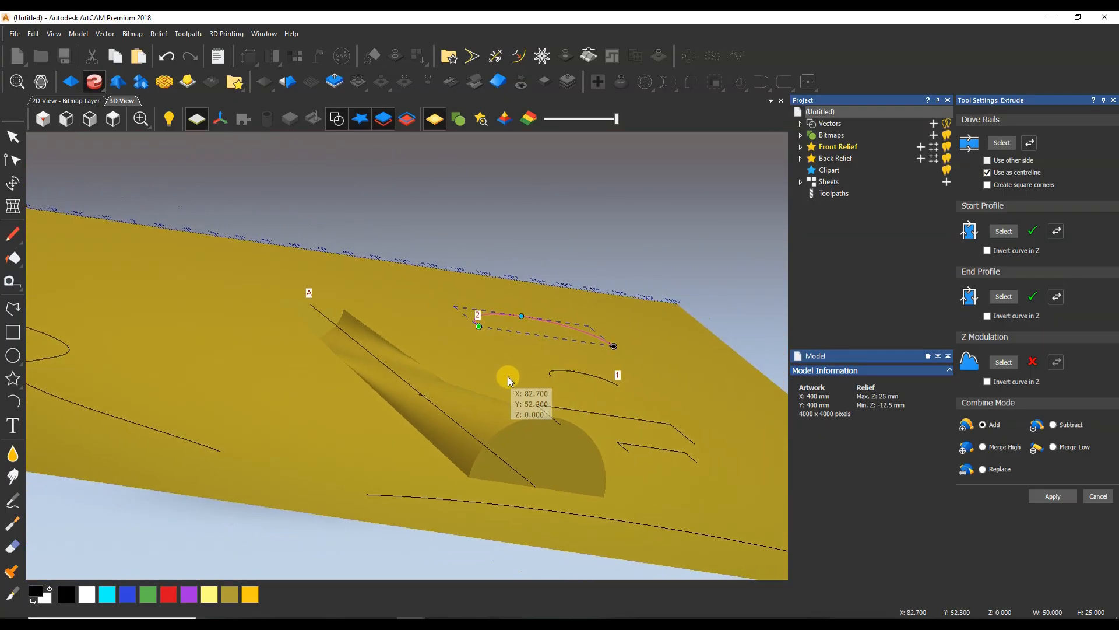
# Examine the direction markers on the small and large arc profiles and compare them with both ends of the relief.
pyautogui.click(113, 119)
pyautogui.moveTo(513, 380); pyautogui.dragTo(545, 461)
pyautogui.scroll(5, 598, 270)
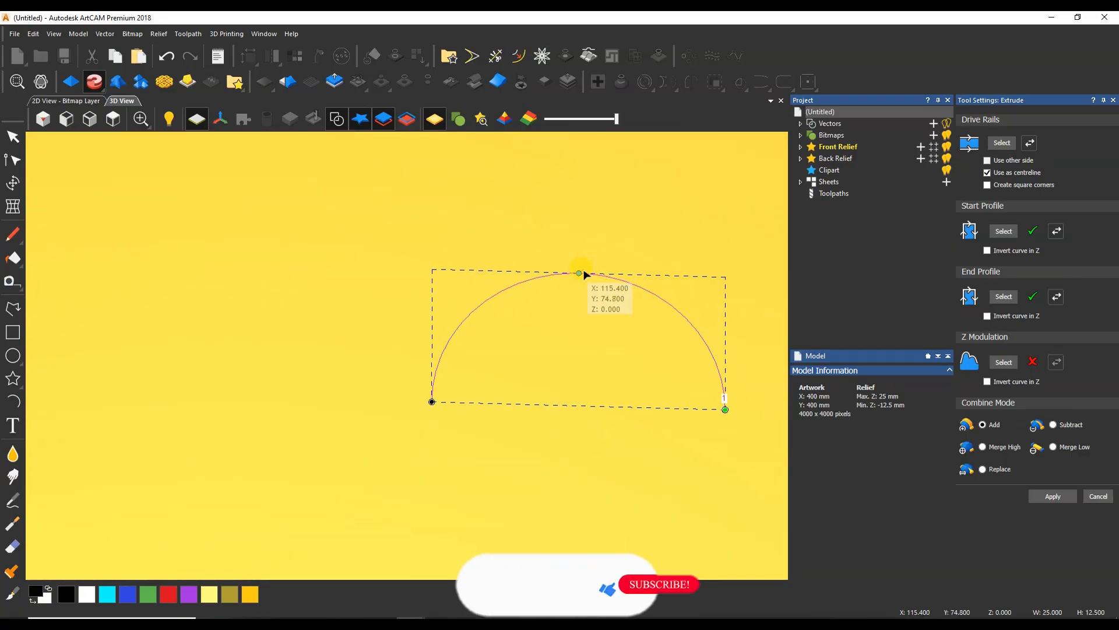
pyautogui.scroll(-5, 584, 271)
pyautogui.moveTo(565, 274); pyautogui.dragTo(549, 450, button='middle')
pyautogui.scroll(1, 491, 296)
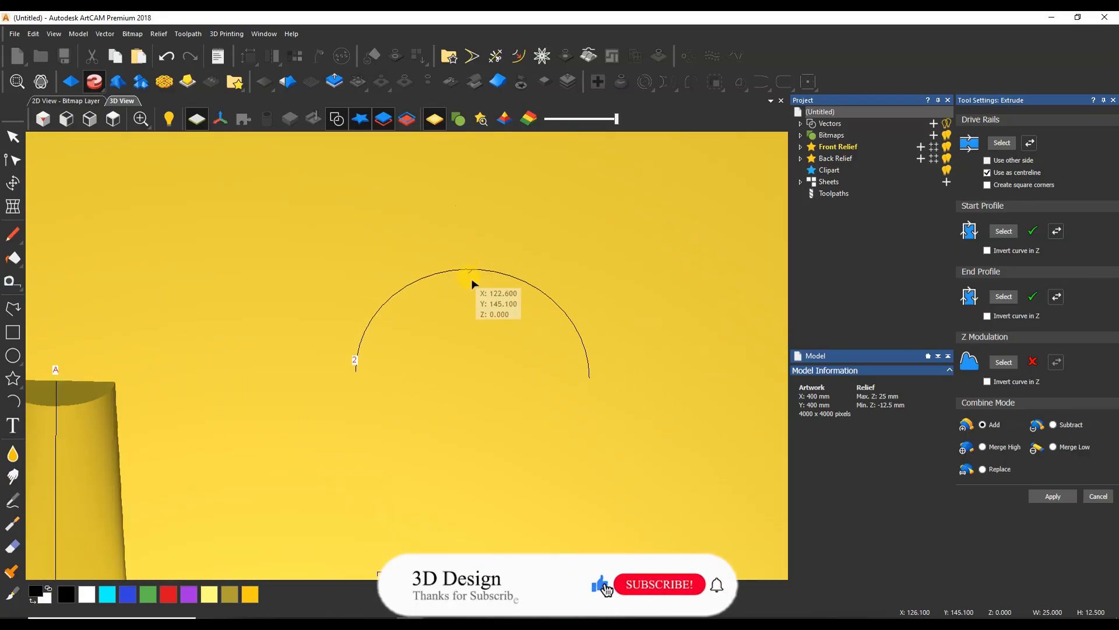
pyautogui.scroll(-3, 473, 283)
pyautogui.moveTo(471, 359); pyautogui.dragTo(510, 320)
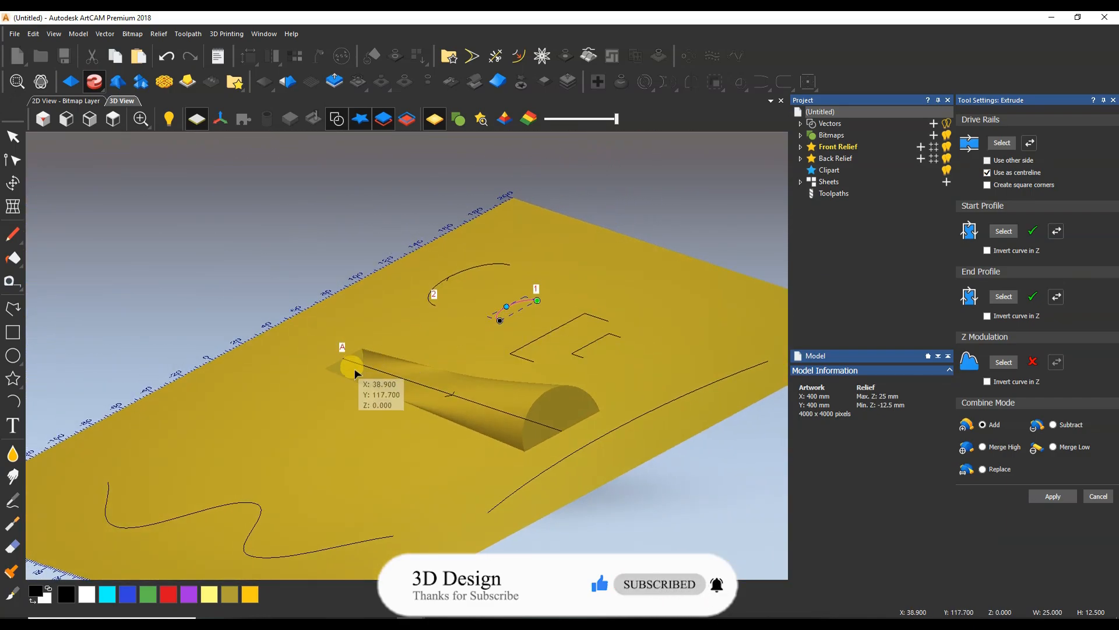
pyautogui.scroll(2, 354, 373)
pyautogui.scroll(2, 572, 237)
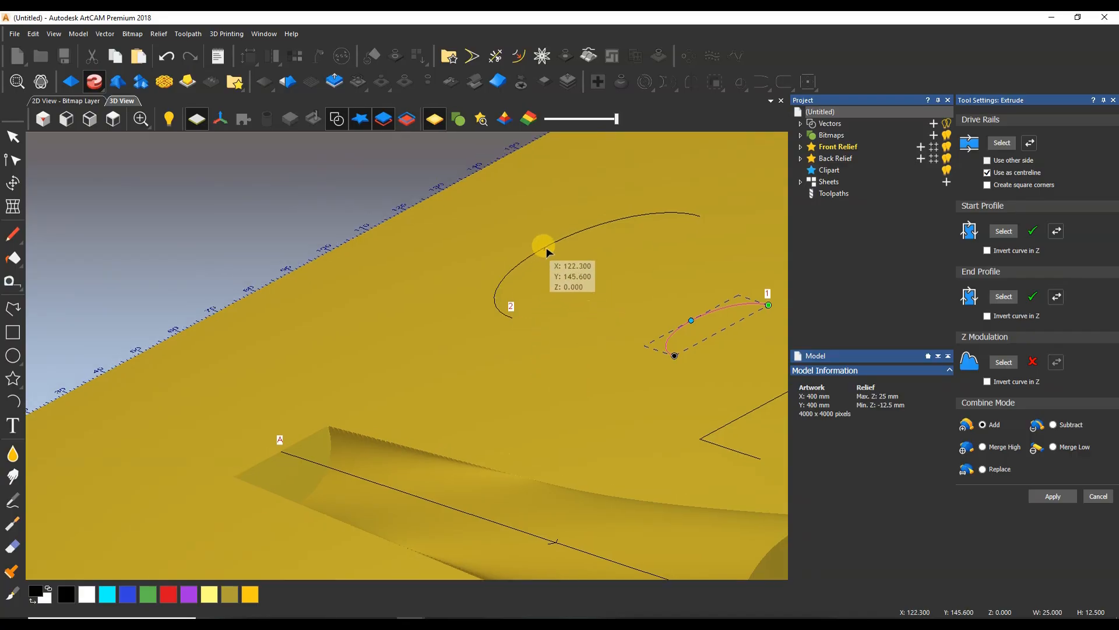
pyautogui.scroll(-3, 562, 286)
pyautogui.moveTo(577, 319); pyautogui.dragTo(534, 576)
pyautogui.moveTo(488, 418); pyautogui.dragTo(536, 269, button='middle')
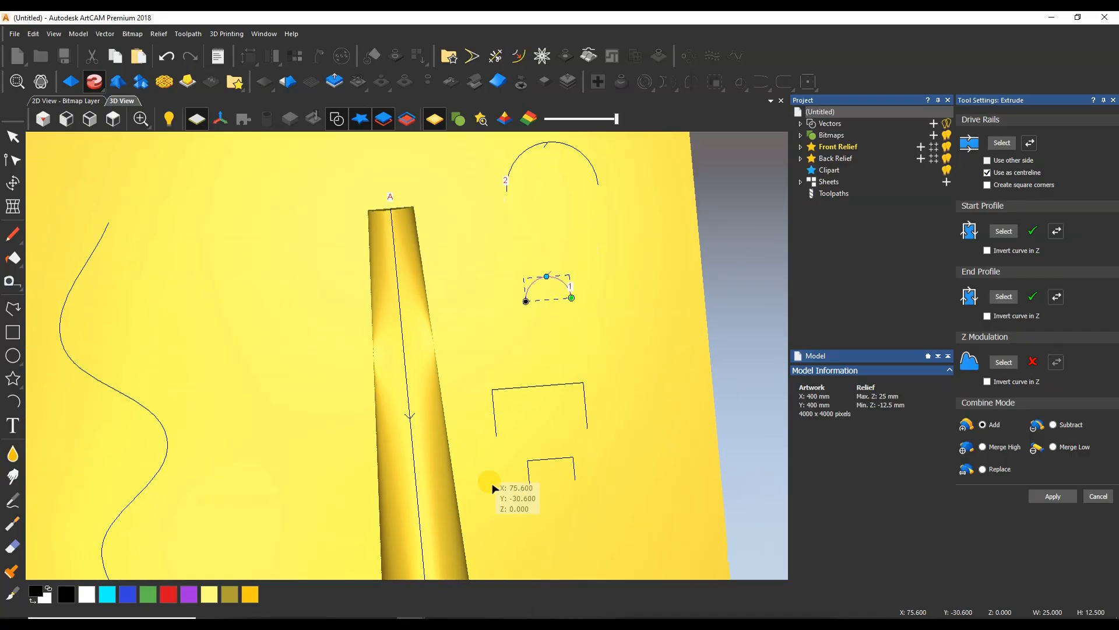
pyautogui.moveTo(493, 488); pyautogui.dragTo(580, 266)
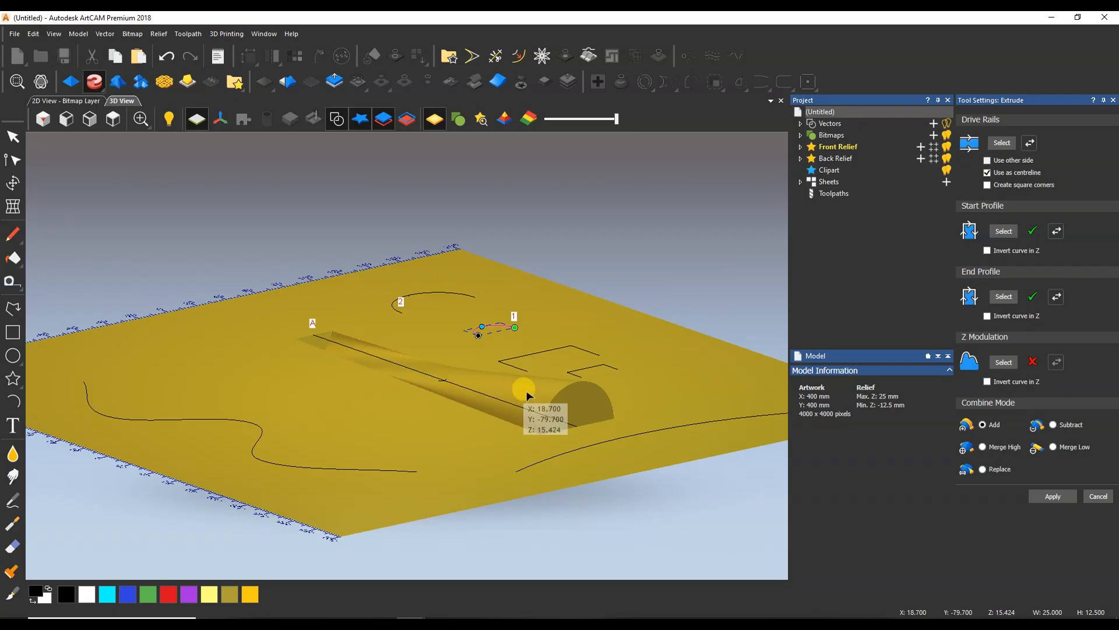
pyautogui.moveTo(572, 398); pyautogui.dragTo(409, 529)
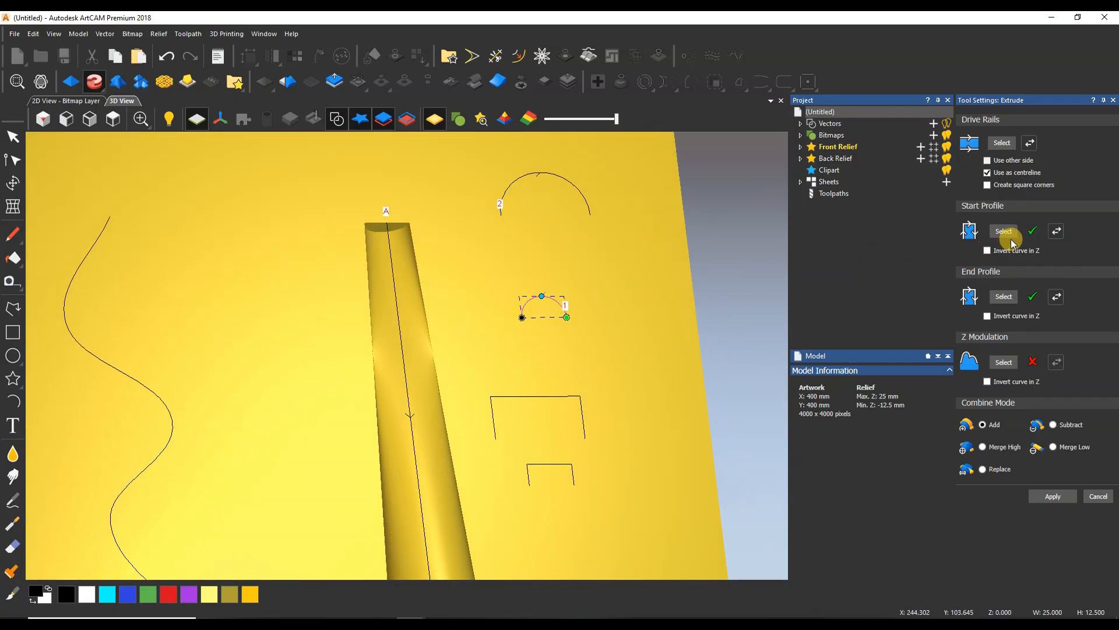
# Reverse the start profile's direction and check the relief from above.
pyautogui.click(1056, 232)
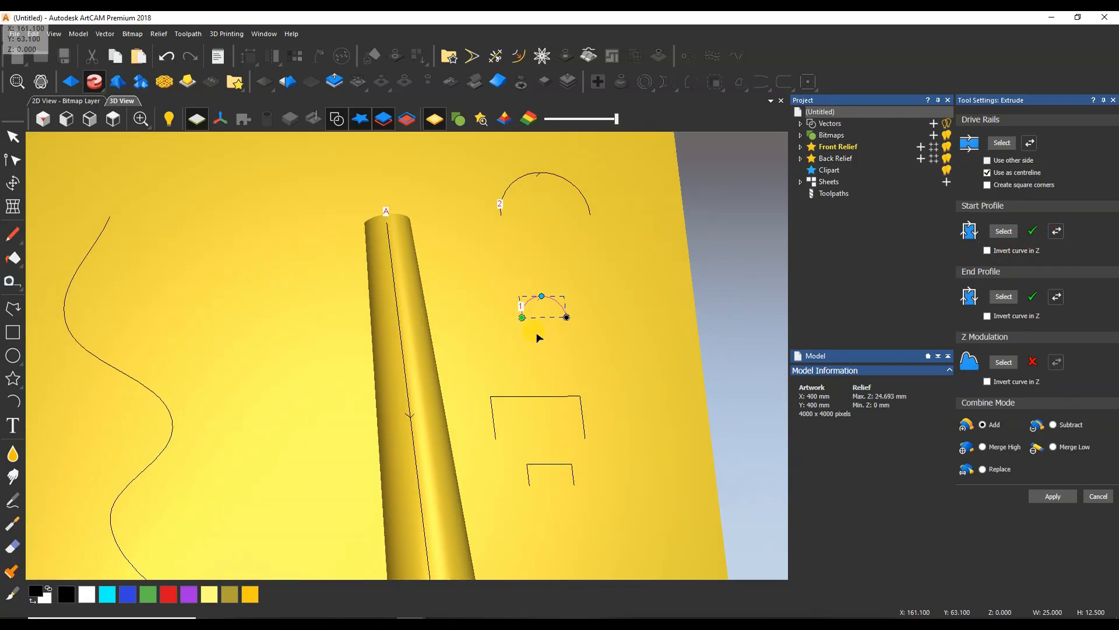
pyautogui.moveTo(513, 373); pyautogui.dragTo(783, 400)
pyautogui.click(113, 127)
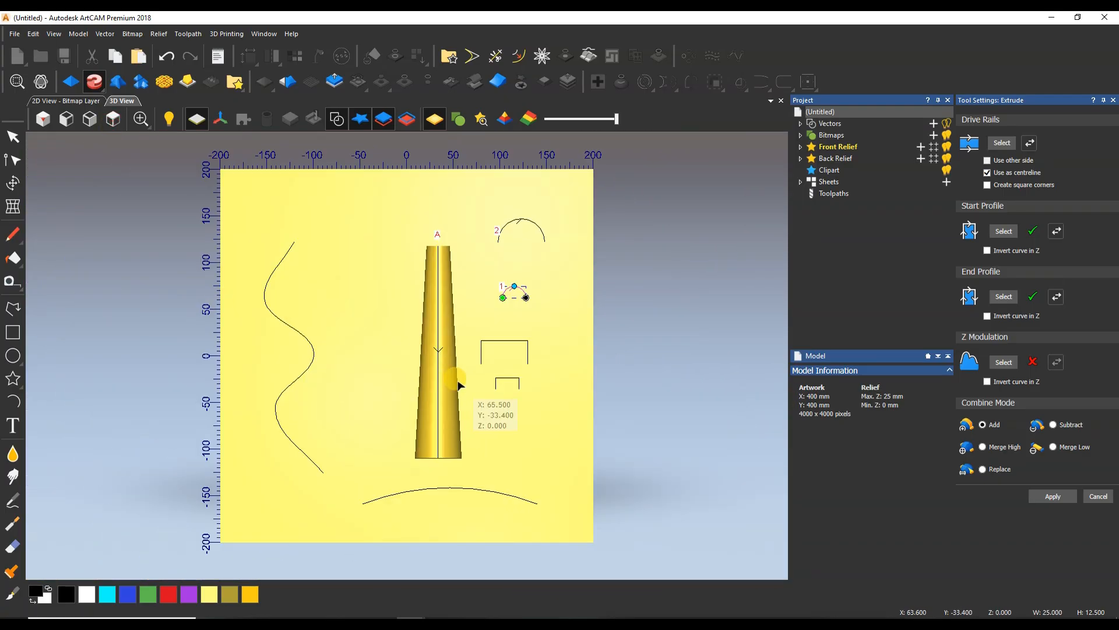
# Modulate the tapered extrusion's height with the wide shallow arc, check its side profile and apply the extrusion.
pyautogui.click(68, 121)
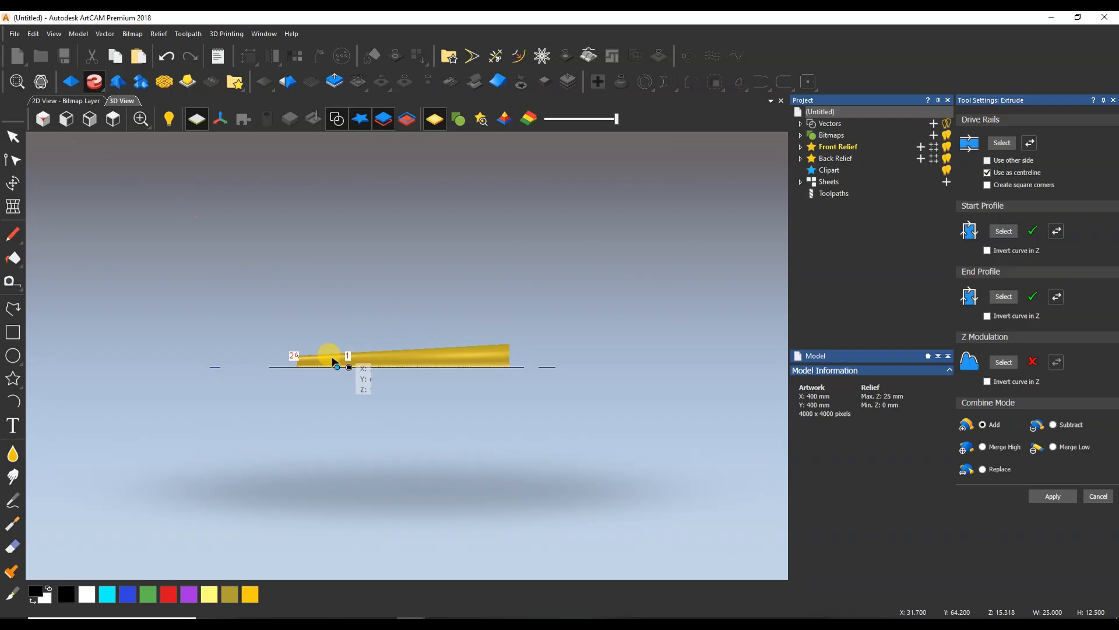
pyautogui.scroll(3, 274, 368)
pyautogui.moveTo(373, 363); pyautogui.dragTo(236, 378, button='middle')
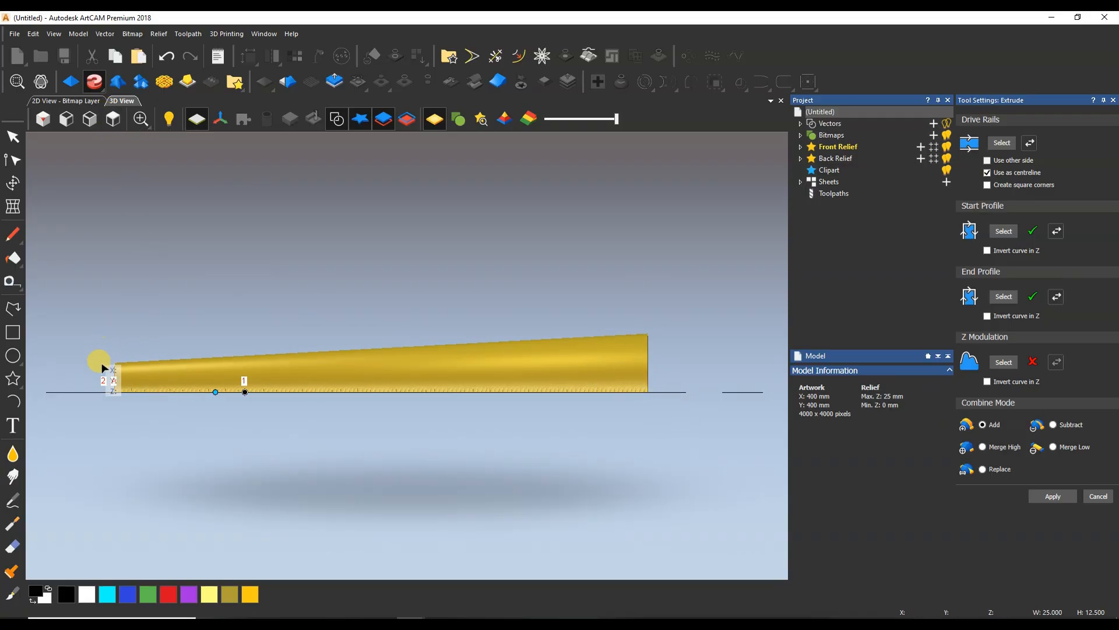
pyautogui.click(115, 120)
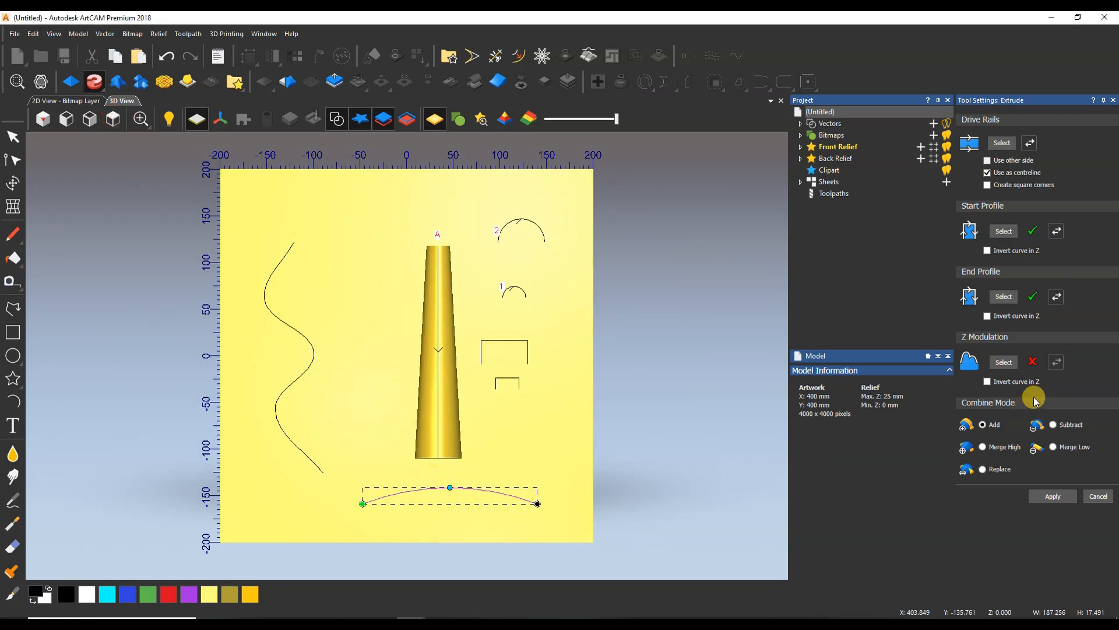
pyautogui.click(1001, 371)
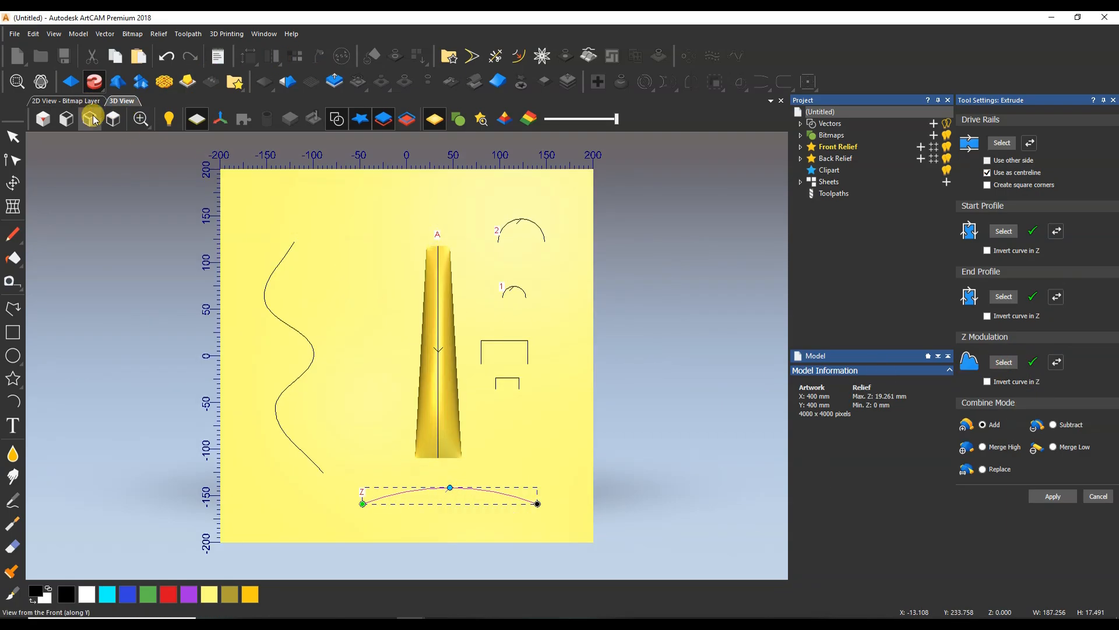
pyautogui.click(72, 120)
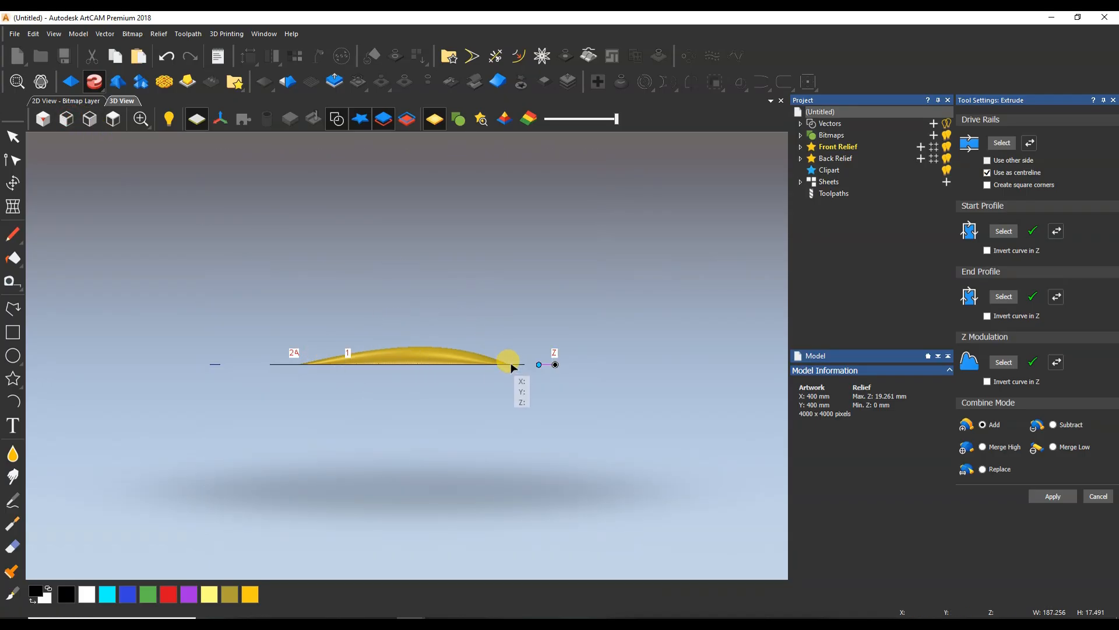
pyautogui.click(110, 121)
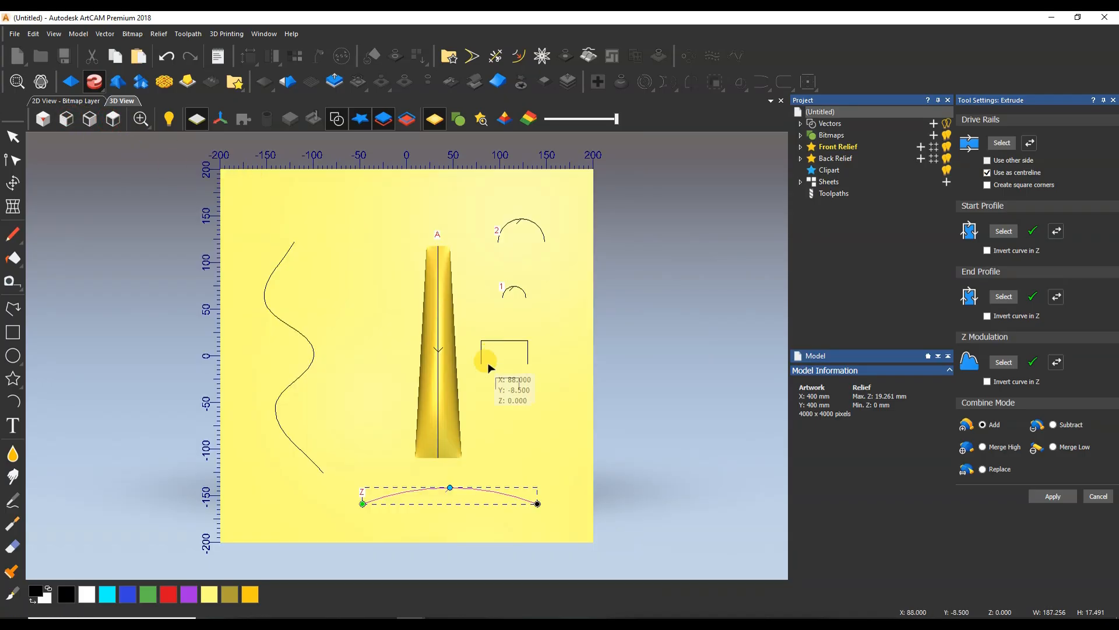
pyautogui.click(1054, 496)
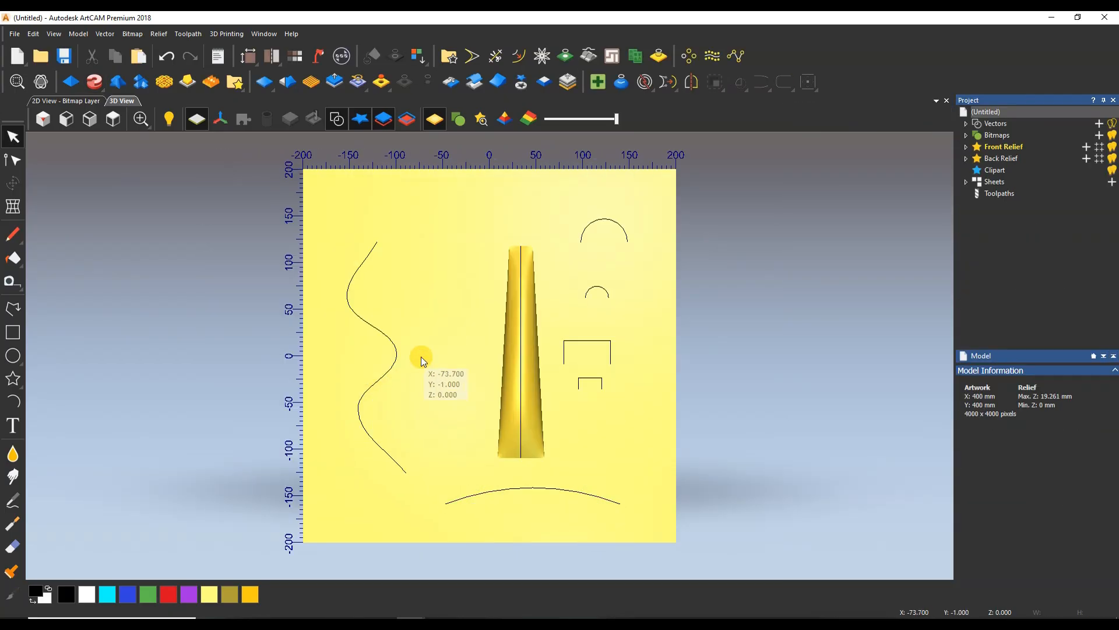
# Start a new extrusion along the wavy vector as centreline, with the large arc as start profile.
pyautogui.click(376, 328)
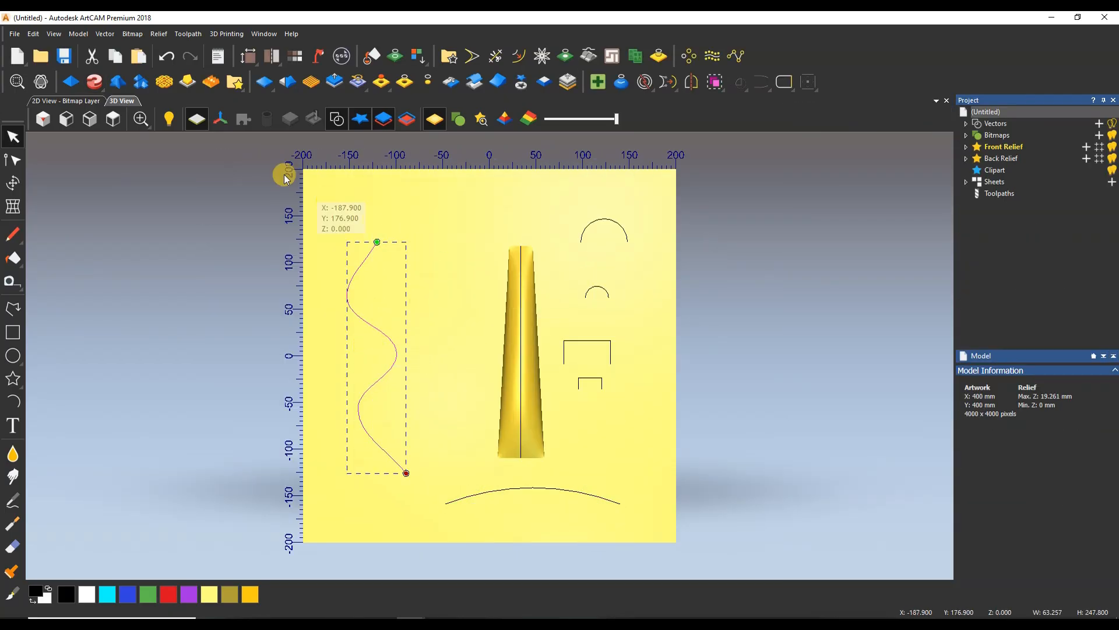
pyautogui.click(94, 83)
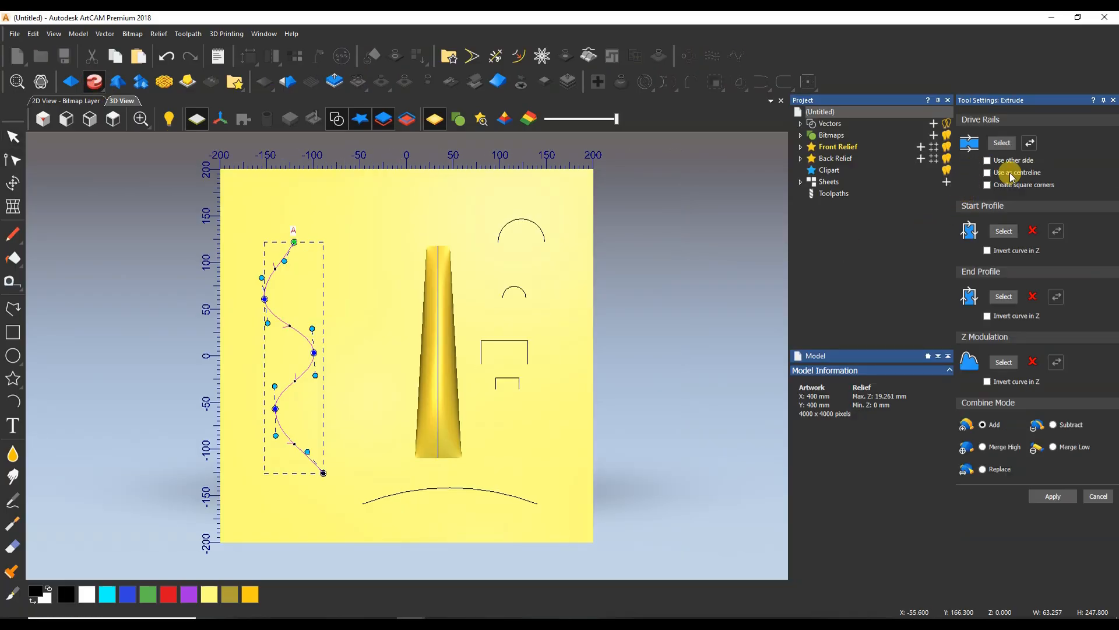
pyautogui.click(510, 226)
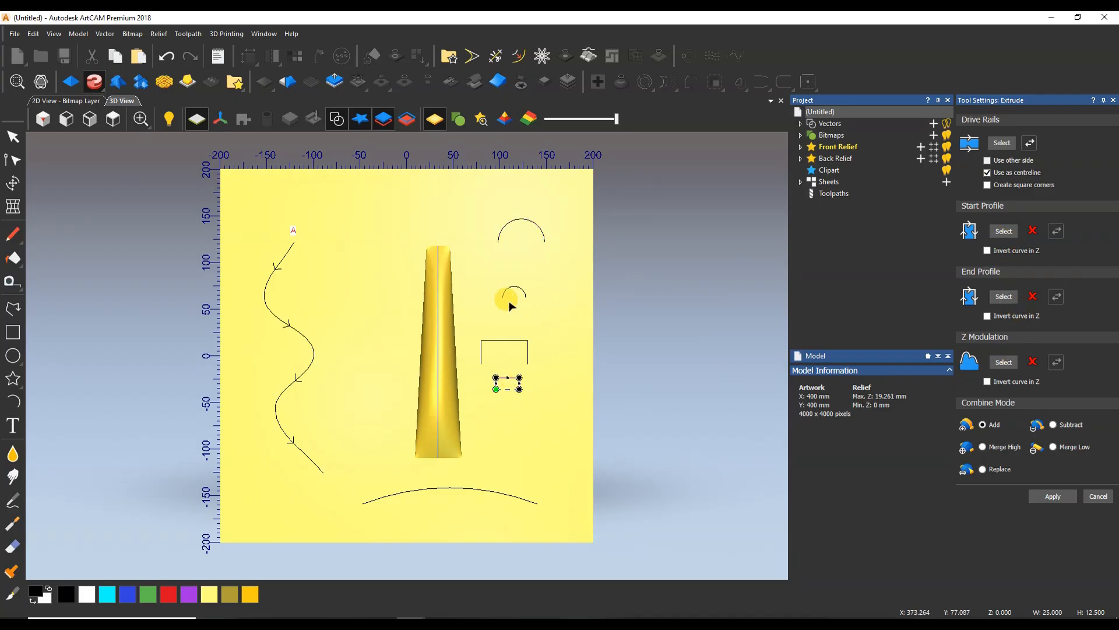
pyautogui.click(522, 220)
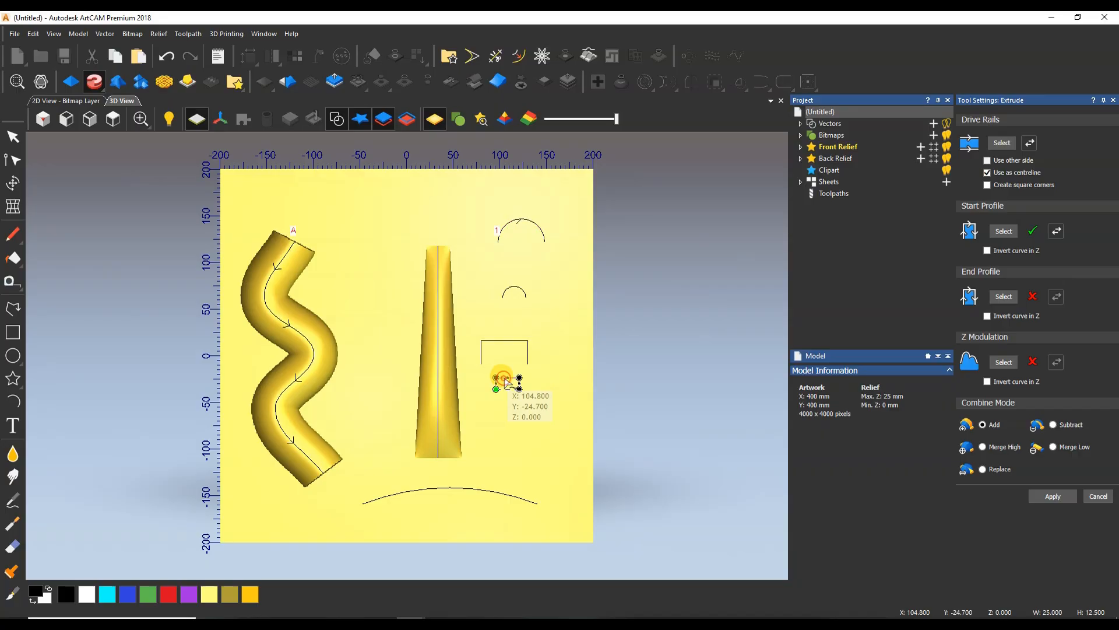
# Assign the small open rectangle as the end profile and inspect the wavy relief at an oblique angle with the vectors hidden.
pyautogui.click(1005, 298)
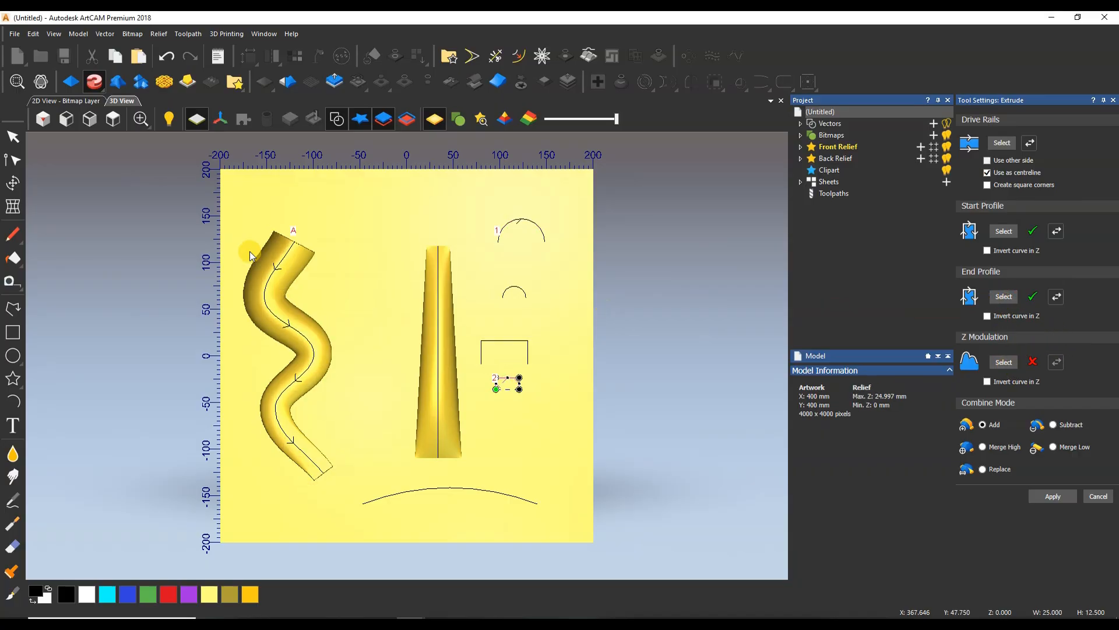
pyautogui.scroll(2, 298, 444)
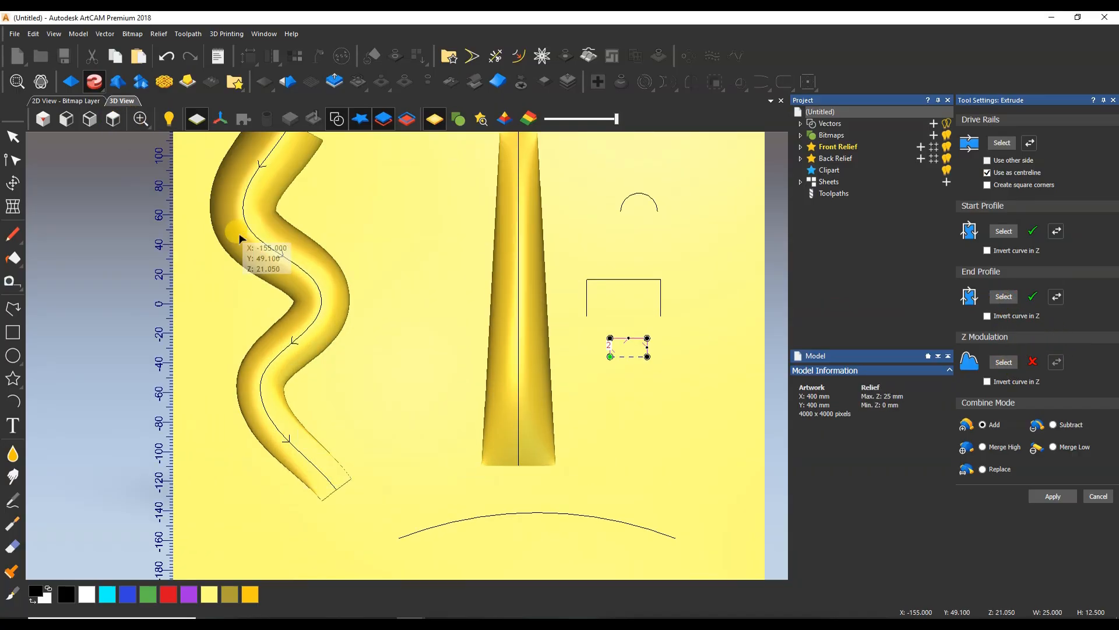
pyautogui.moveTo(387, 438); pyautogui.dragTo(260, 252, button='middle')
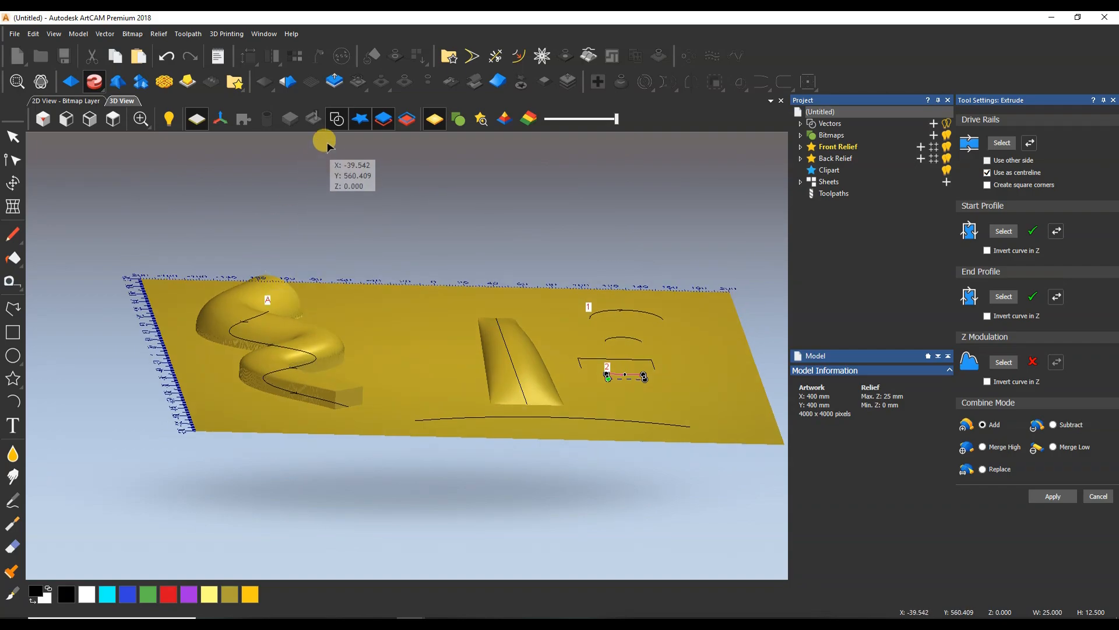
pyautogui.click(336, 119)
pyautogui.scroll(3, 249, 291)
pyautogui.moveTo(259, 293); pyautogui.dragTo(283, 317, button='middle')
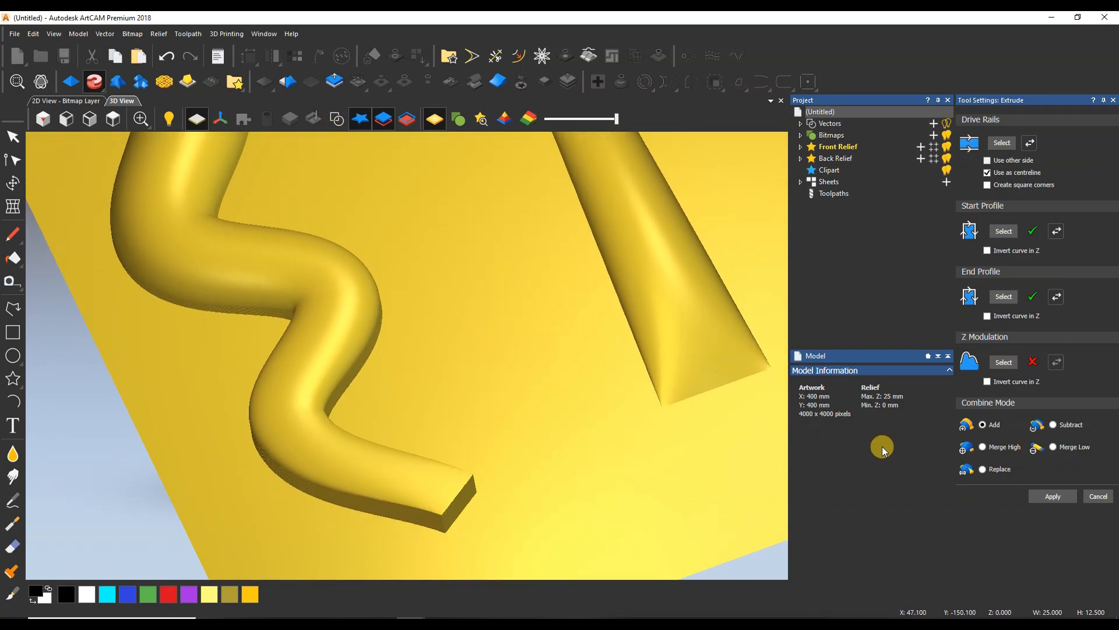
pyautogui.scroll(-3, 603, 386)
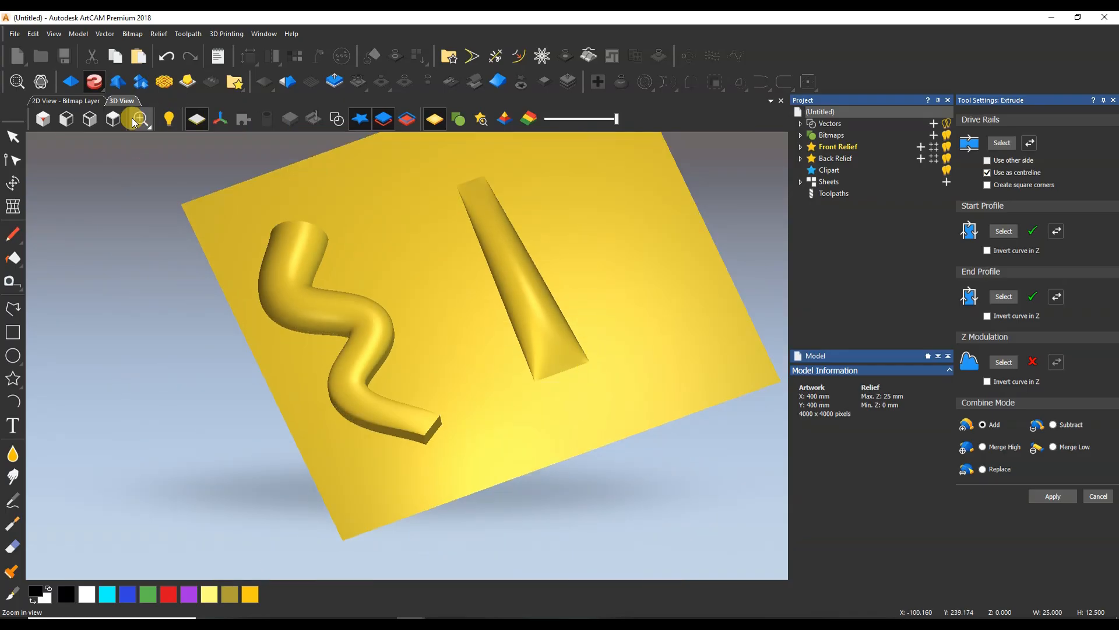
# Assign the wide shallow arc as the wavy extrusion's Z modulation and inspect the relief from several angles.
pyautogui.click(336, 119)
pyautogui.click(536, 418)
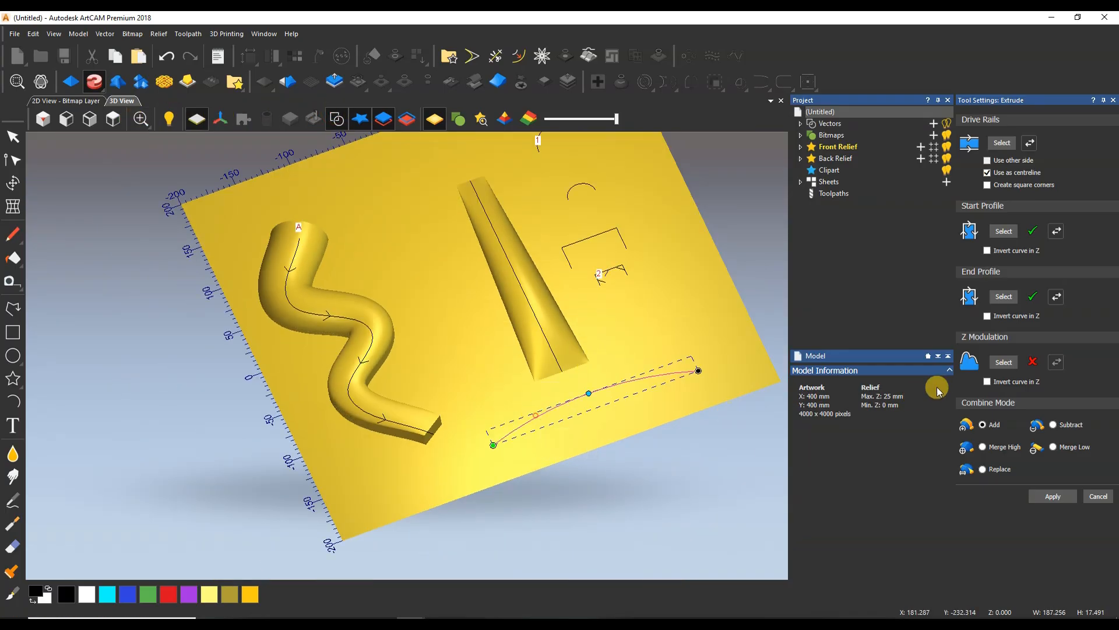
pyautogui.click(996, 364)
pyautogui.moveTo(338, 502); pyautogui.dragTo(557, 355)
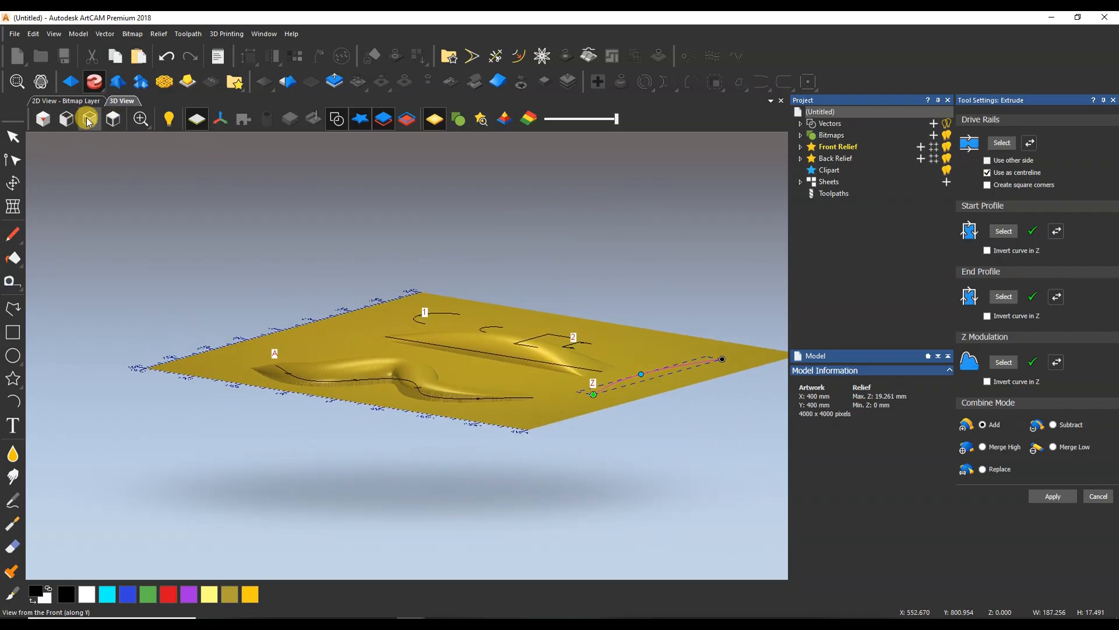
pyautogui.click(89, 121)
pyautogui.moveTo(398, 327); pyautogui.dragTo(155, 412)
pyautogui.click(336, 119)
pyautogui.moveTo(367, 379); pyautogui.dragTo(236, 447)
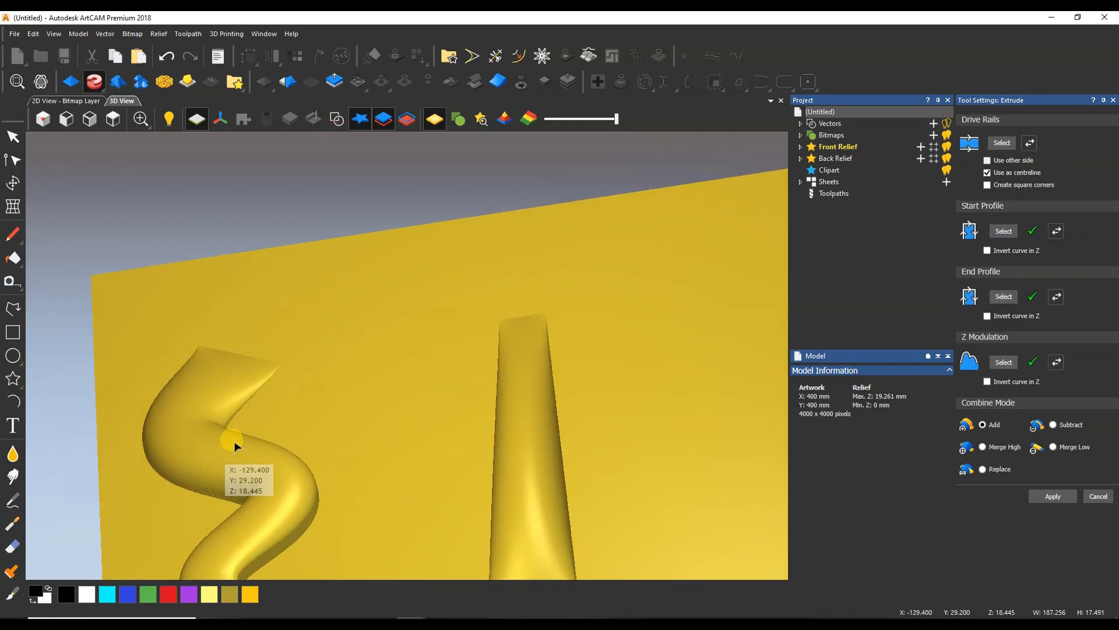
pyautogui.click(113, 118)
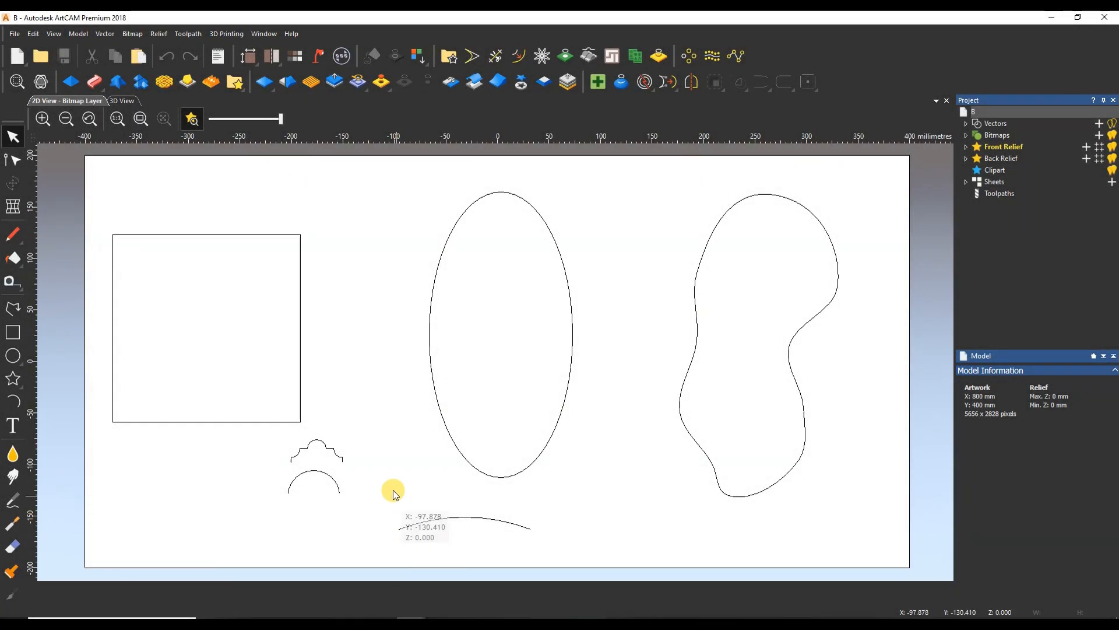
# Look over the square and the two small profile vectors, and move the square slightly upward and towards the ellipse.
pyautogui.click(228, 234)
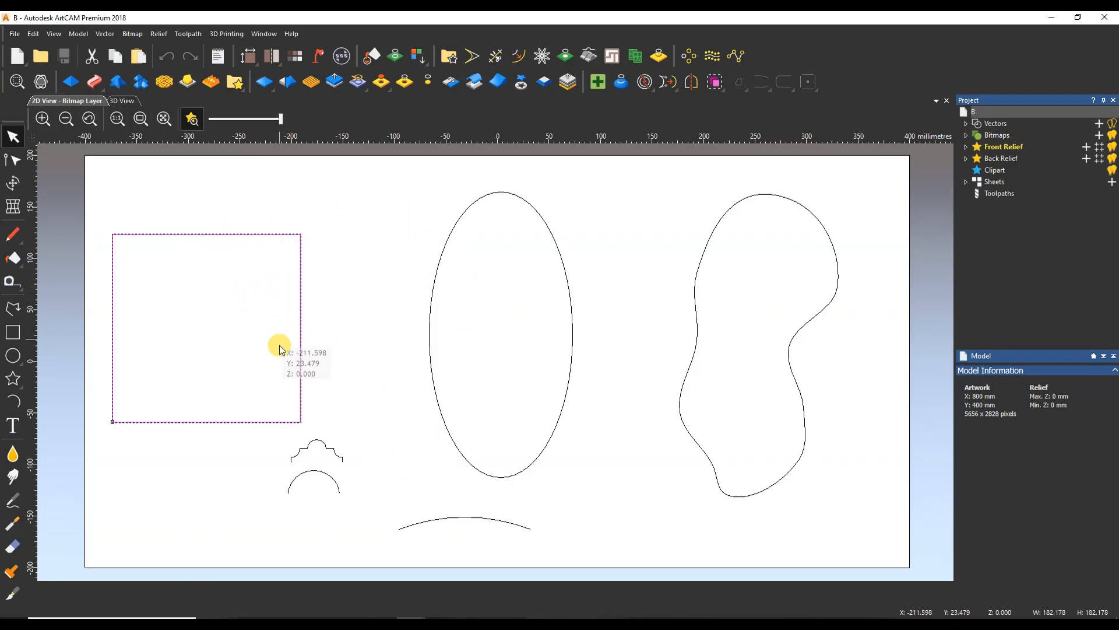
pyautogui.scroll(-1, 286, 356)
pyautogui.scroll(1, 367, 367)
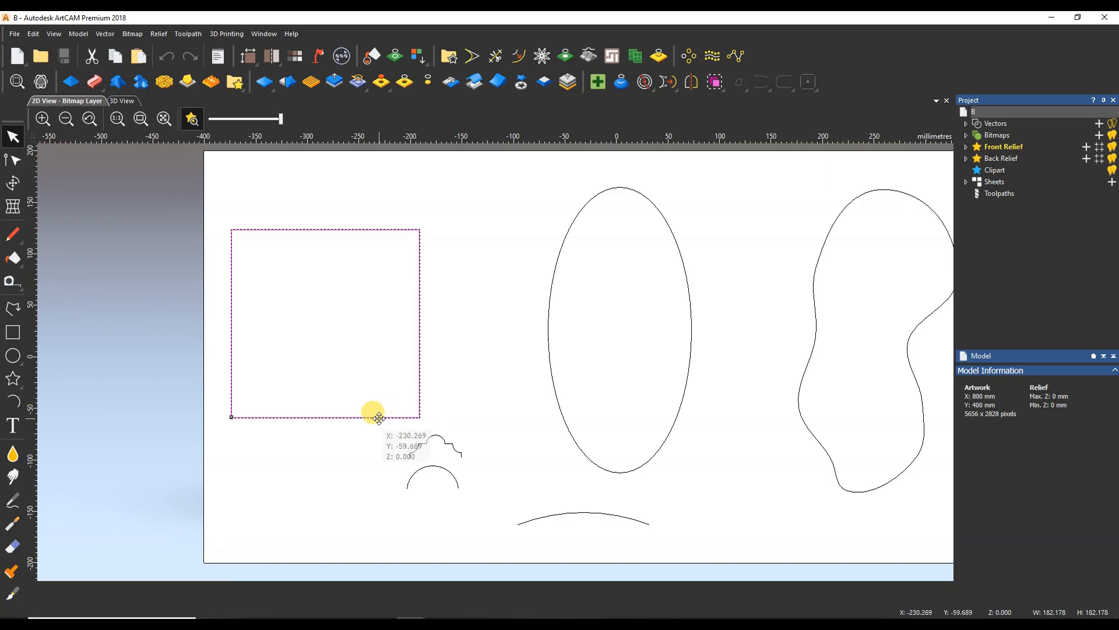
pyautogui.scroll(1, 430, 452)
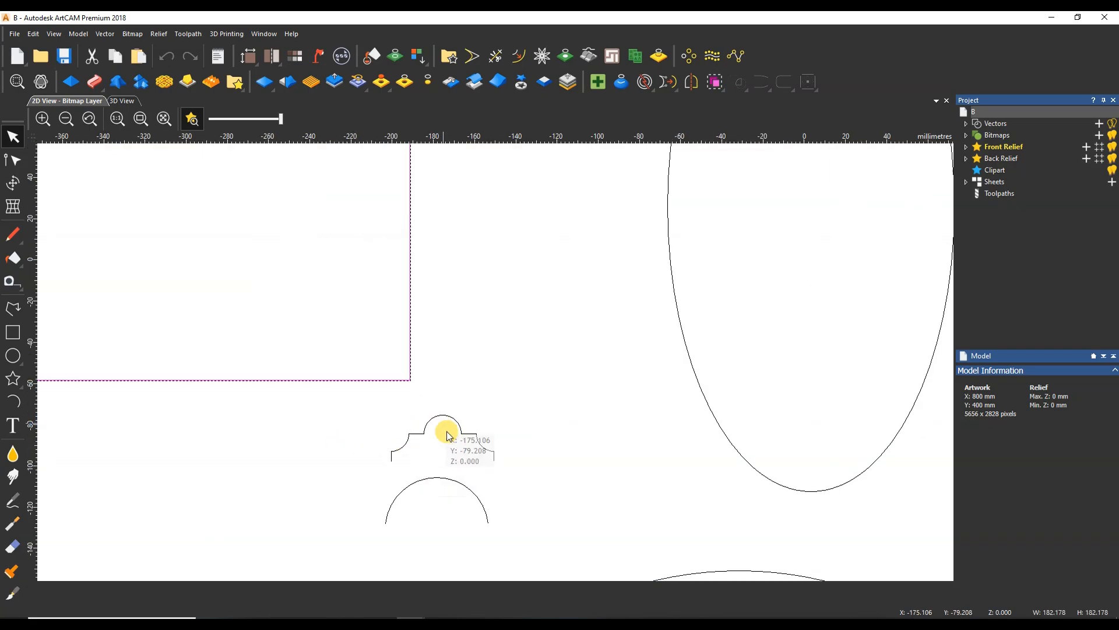
pyautogui.scroll(-1, 405, 423)
pyautogui.click(164, 118)
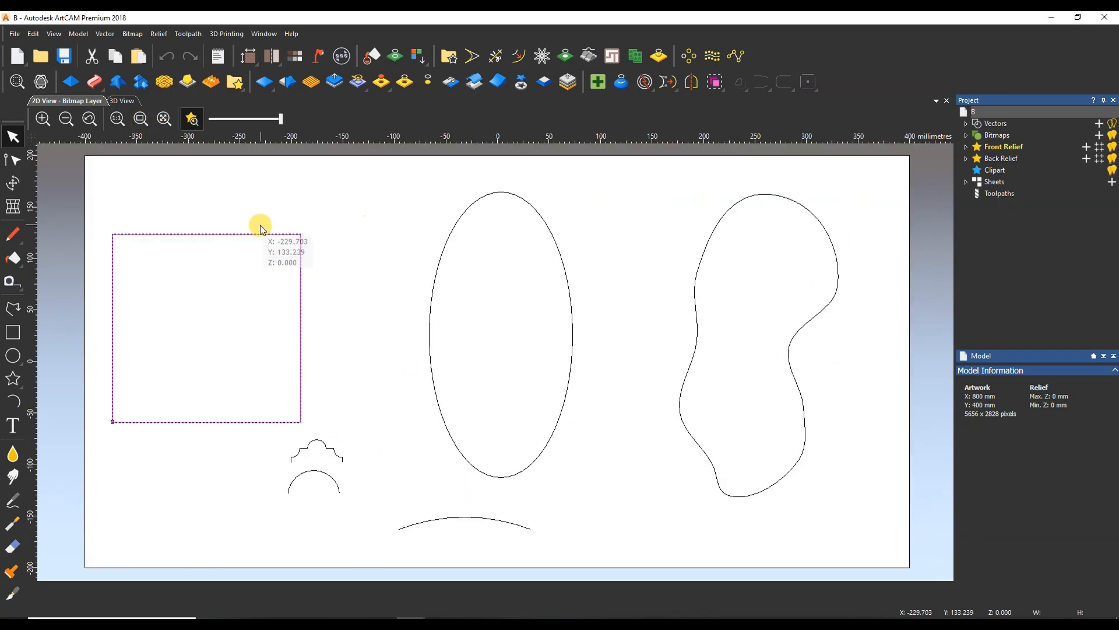
pyautogui.moveTo(259, 235); pyautogui.dragTo(290, 219)
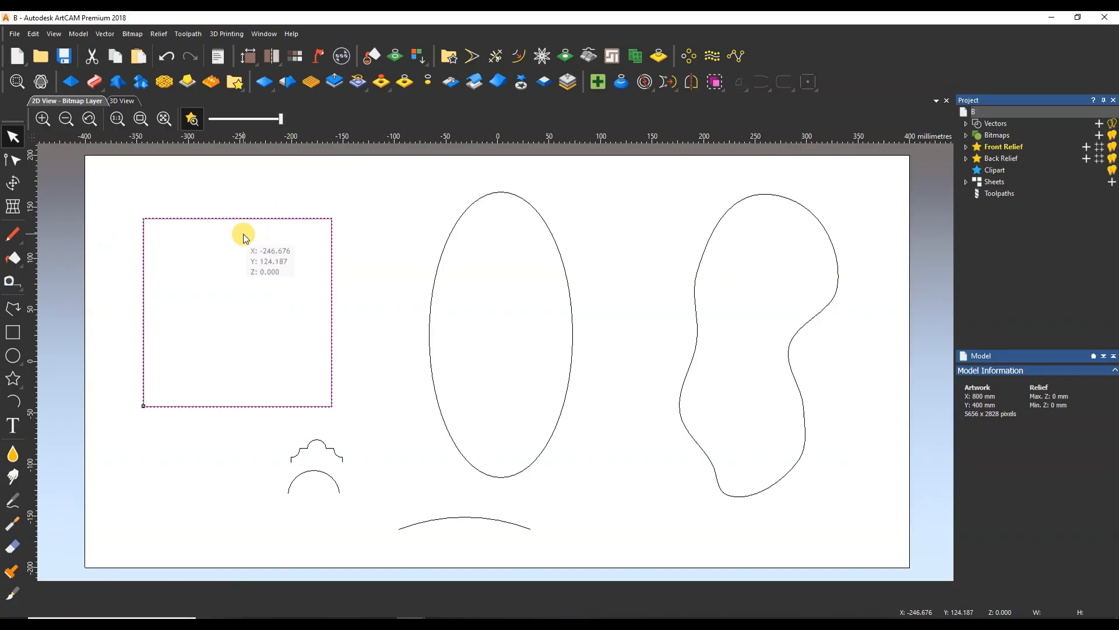
# Start an extrusion along the square vector, using the stepped moulding shape as start profile.
pyautogui.click(96, 84)
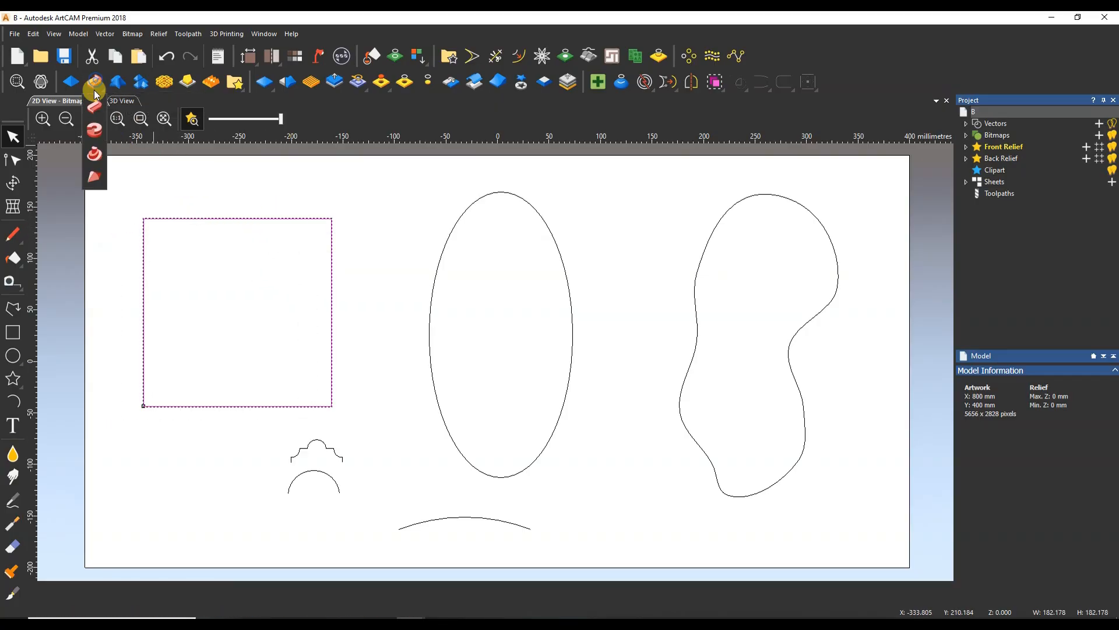
pyautogui.click(94, 132)
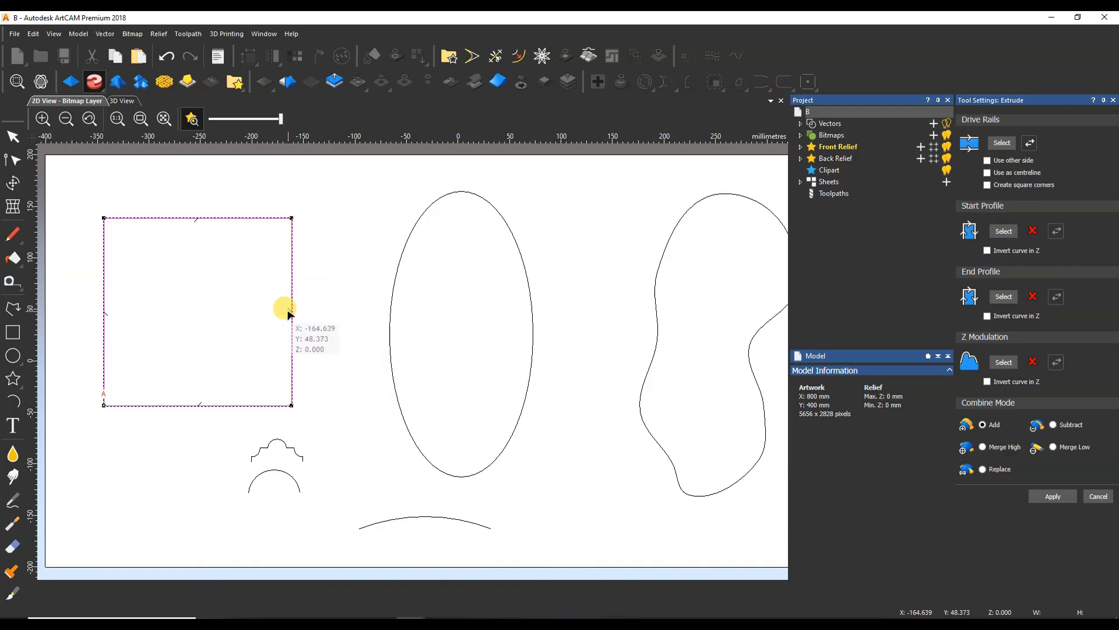
pyautogui.click(265, 444)
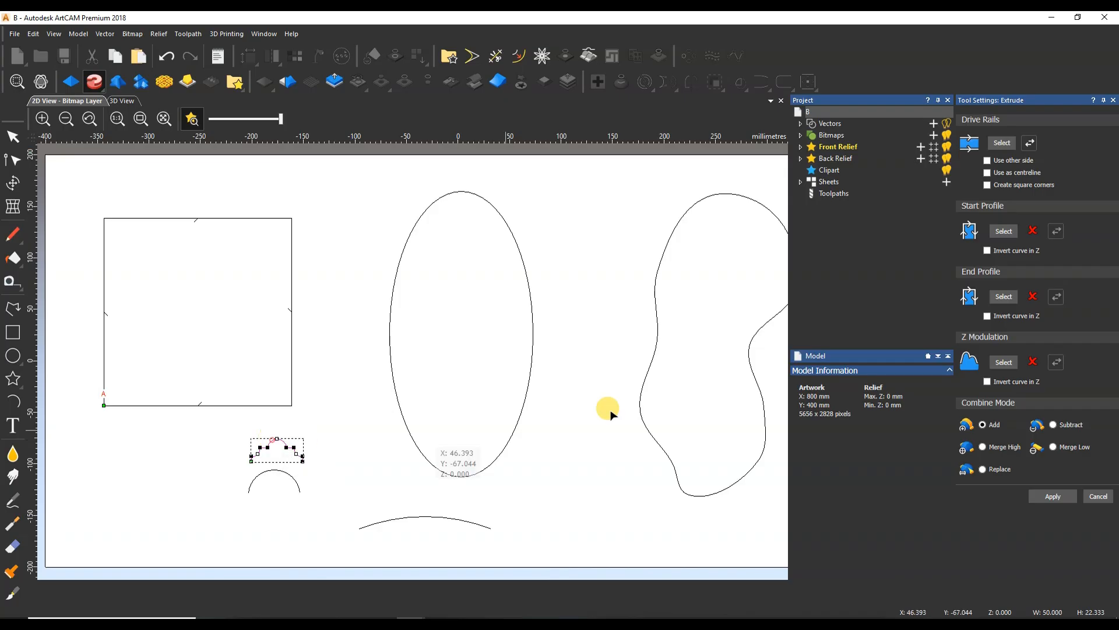
pyautogui.click(1005, 232)
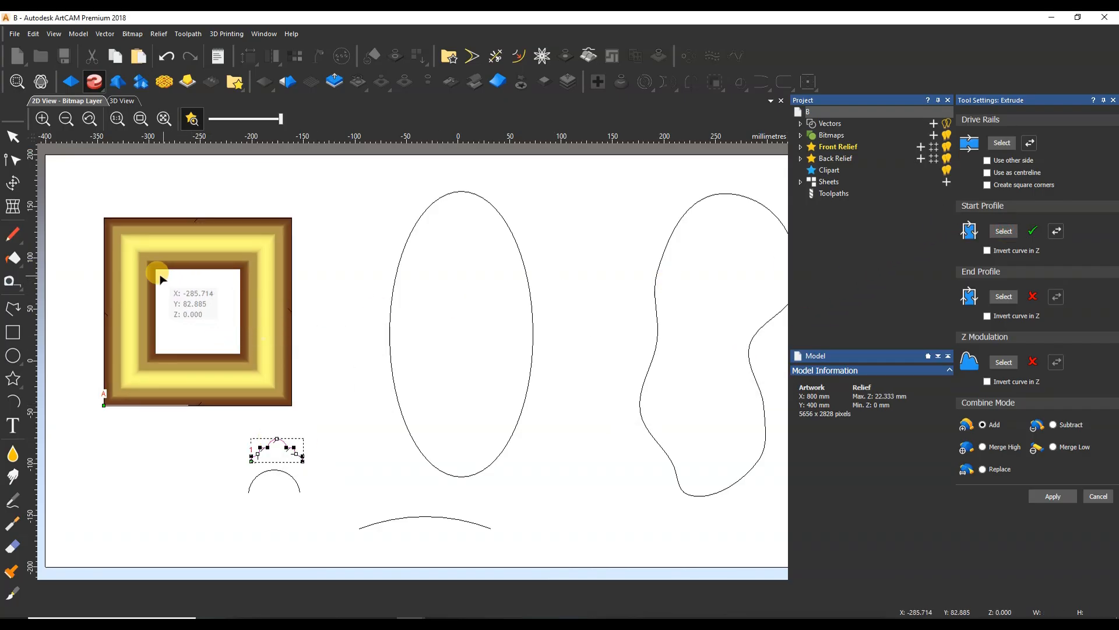
# Compare the centreline and other-side placements along the square, leaving the other side active, and inspect the frame relief in 3D.
pyautogui.click(987, 174)
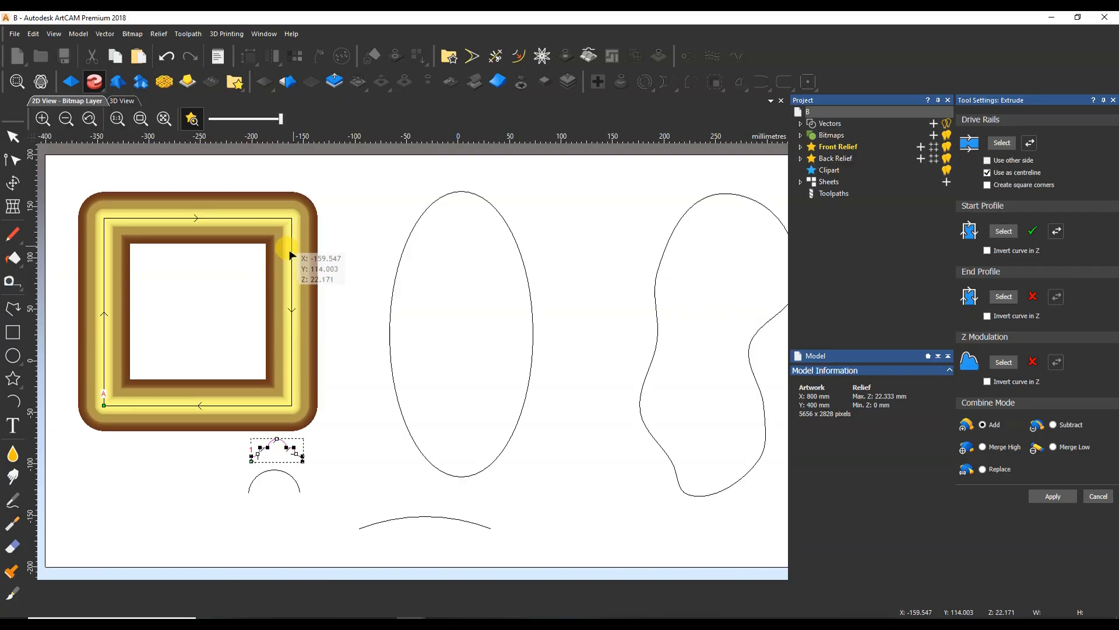
pyautogui.click(987, 173)
pyautogui.click(987, 160)
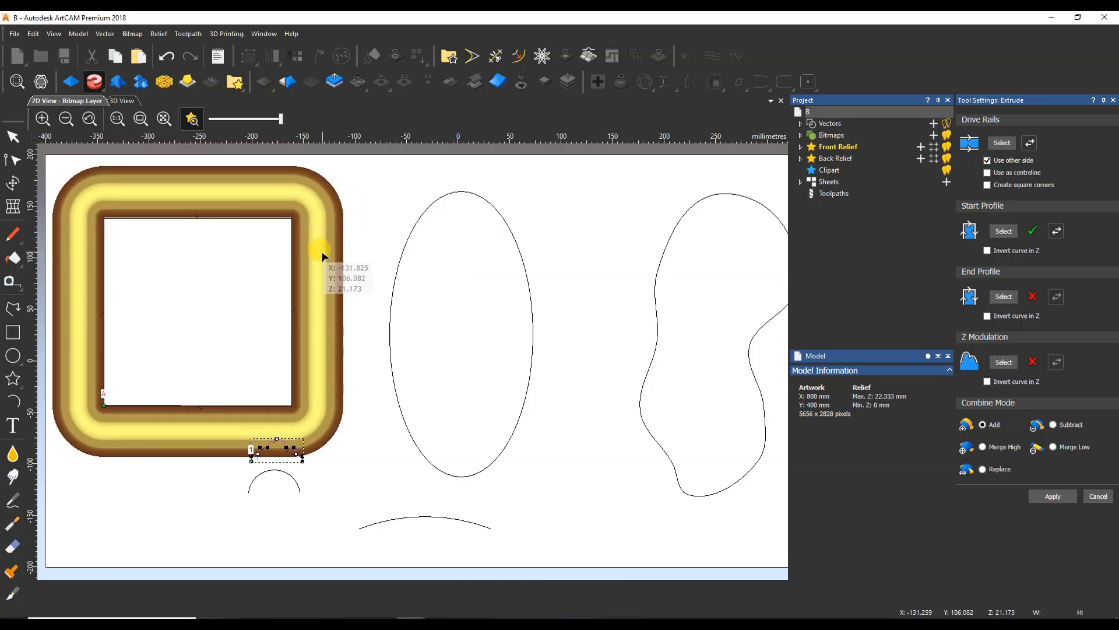
pyautogui.moveTo(376, 239); pyautogui.dragTo(519, 202, button='middle')
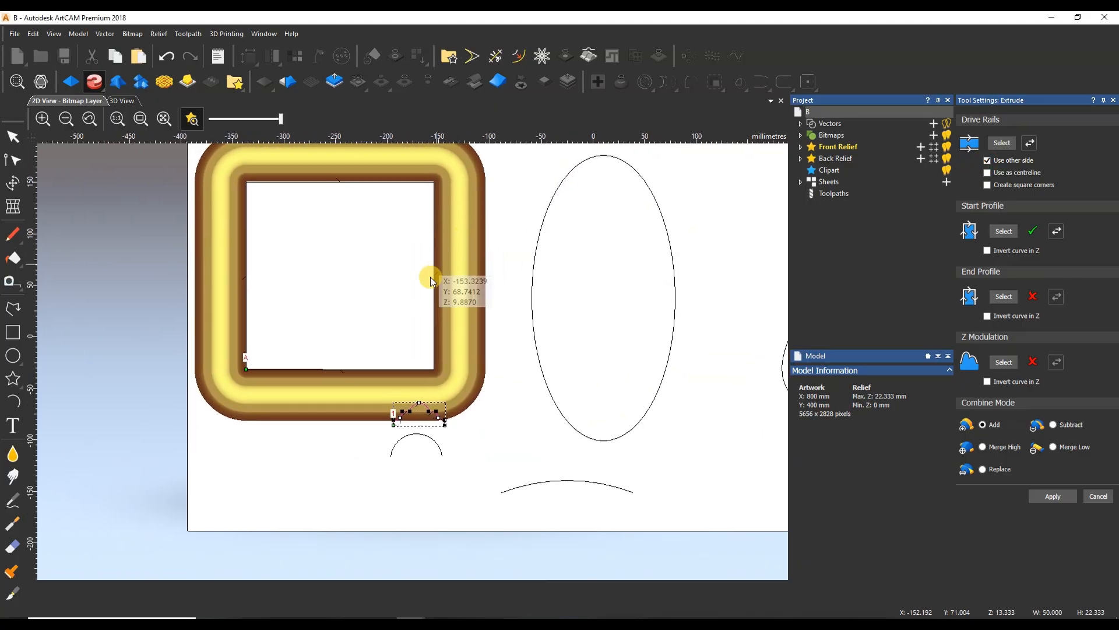
pyautogui.click(122, 101)
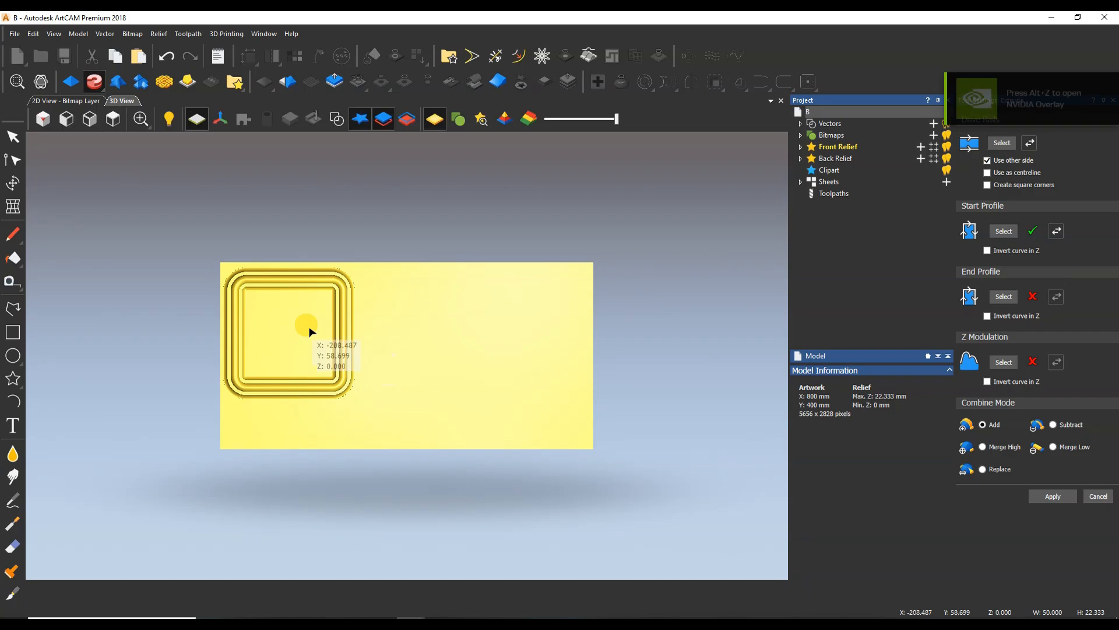
pyautogui.scroll(3, 310, 332)
pyautogui.moveTo(392, 377); pyautogui.dragTo(315, 464)
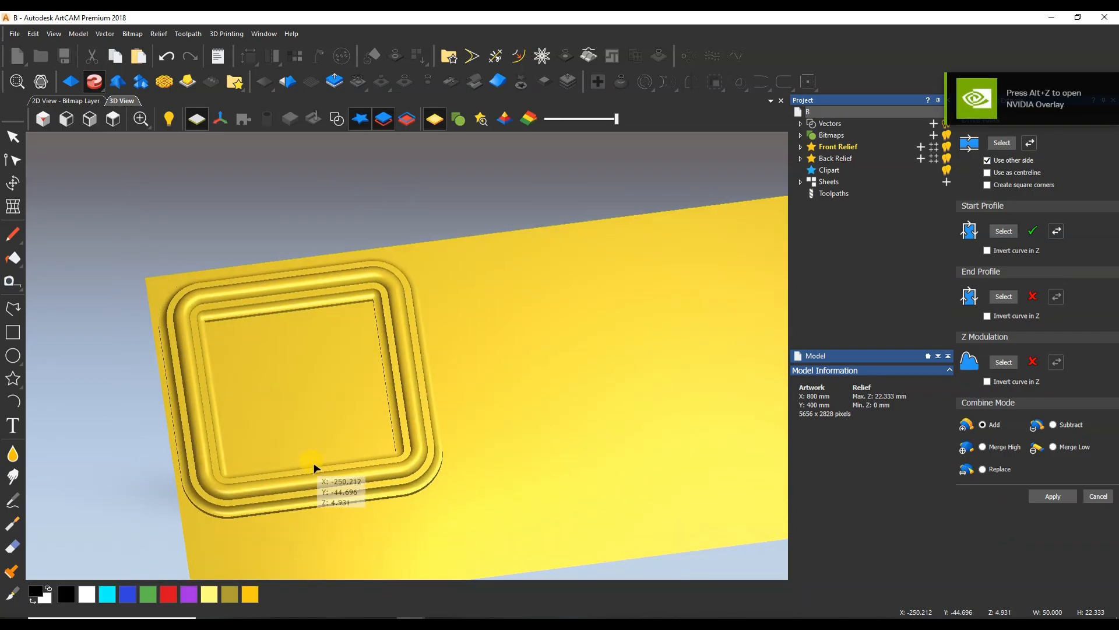
pyautogui.click(108, 121)
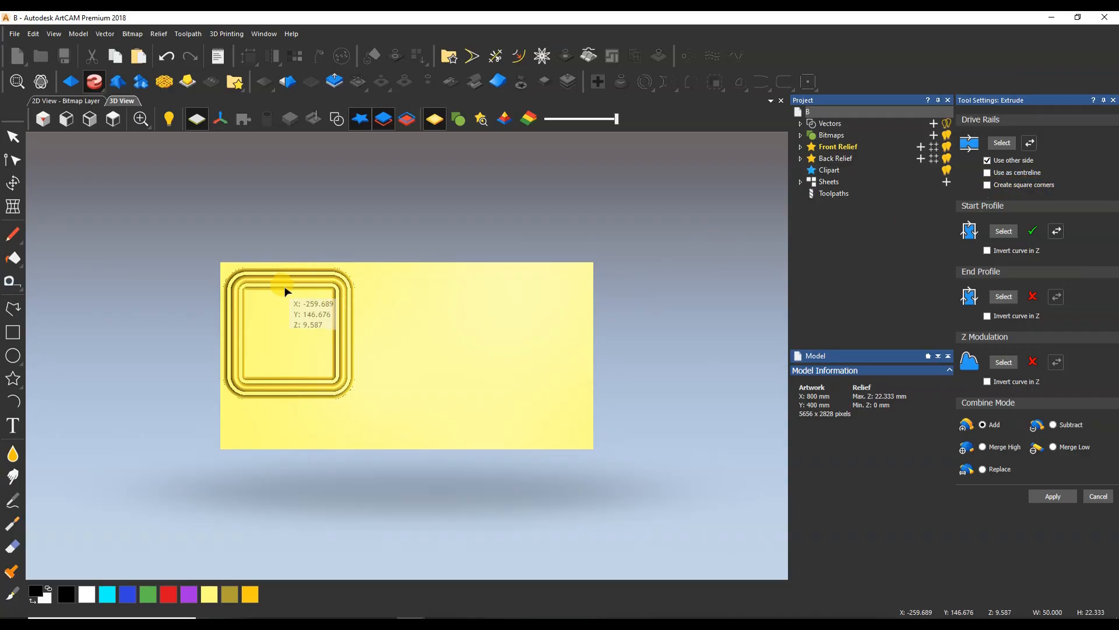
# Turn on square corners for the square frame extrusion and inspect its corners up close in 3D.
pyautogui.scroll(5, 285, 289)
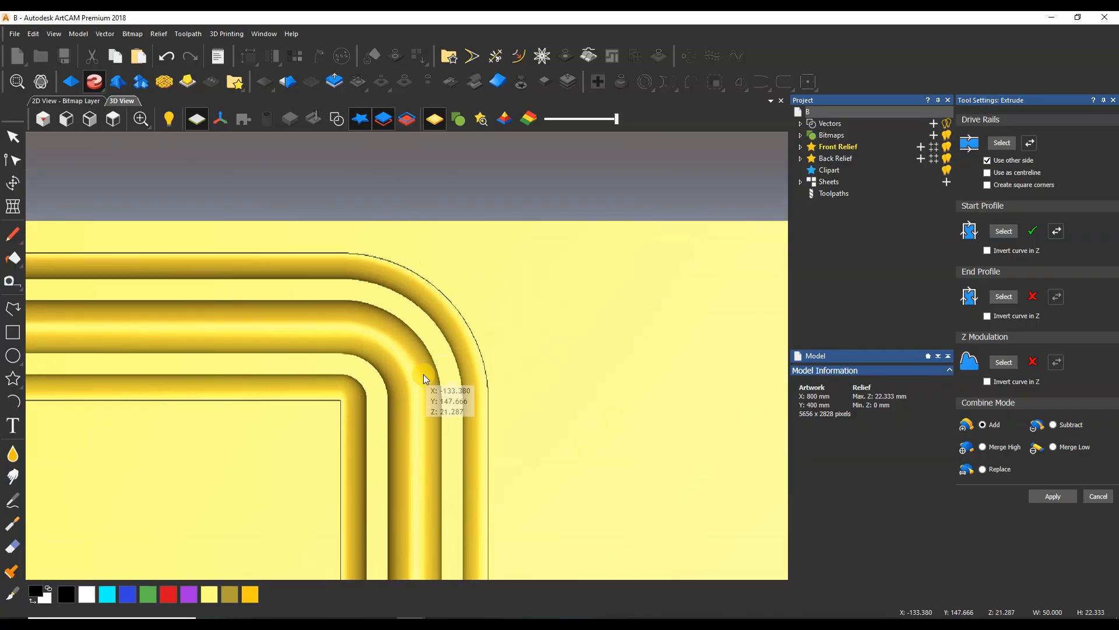
pyautogui.moveTo(423, 377); pyautogui.dragTo(411, 347)
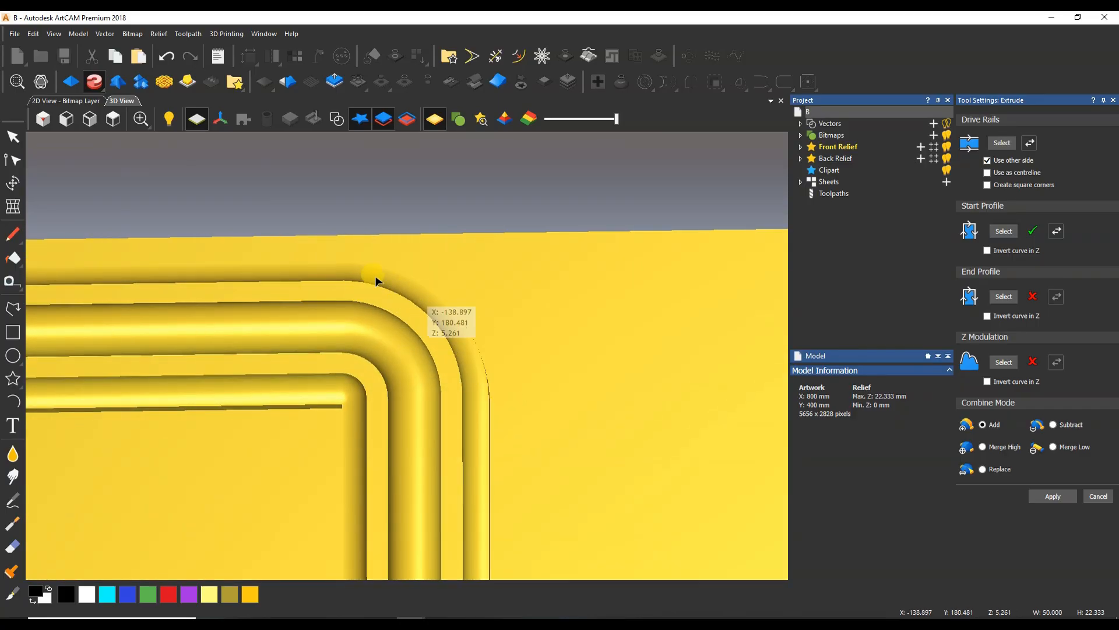
pyautogui.scroll(-5, 410, 373)
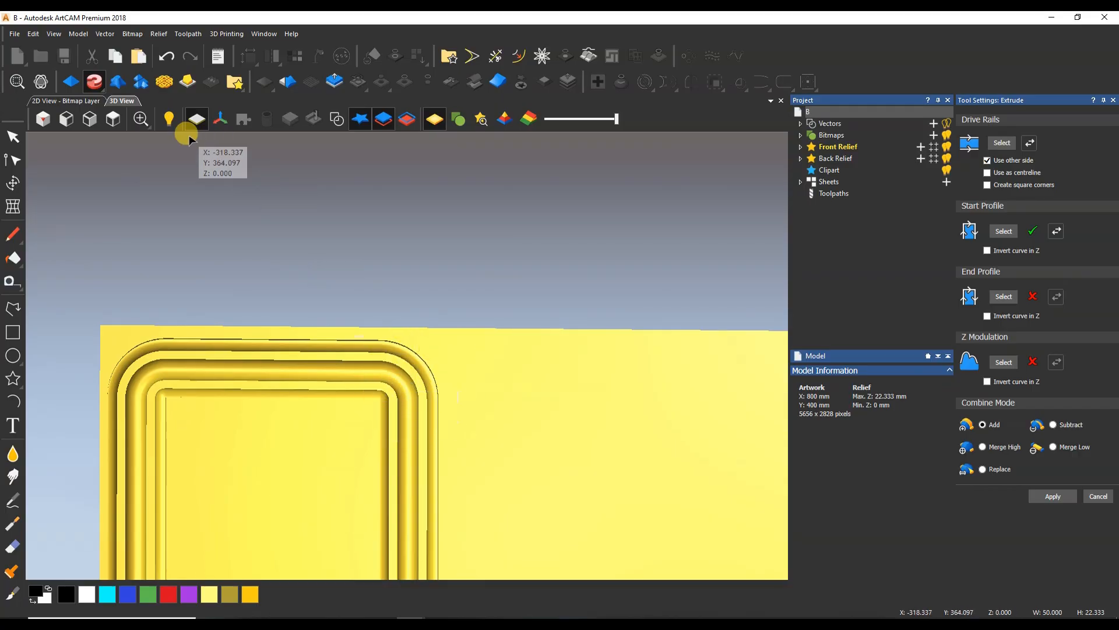
pyautogui.click(113, 120)
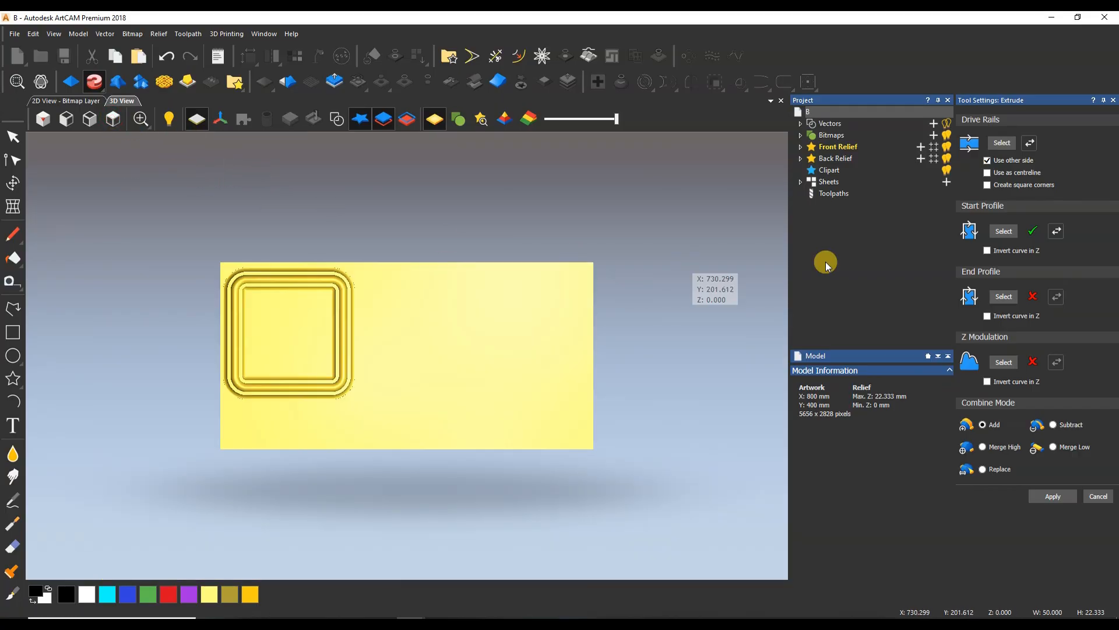
pyautogui.click(986, 185)
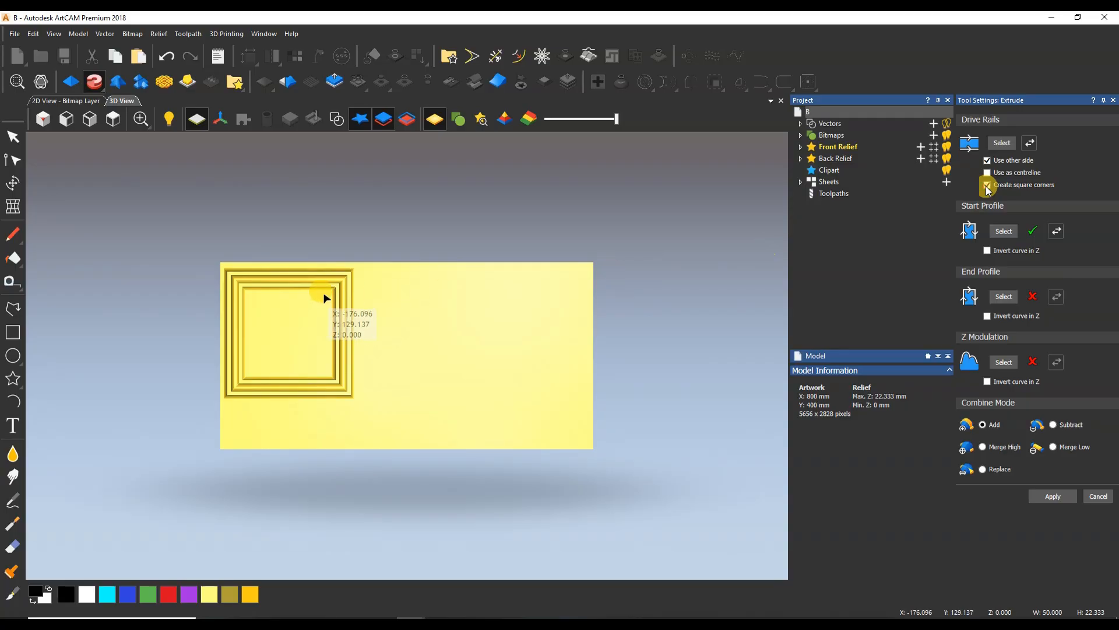
pyautogui.scroll(3, 341, 287)
pyautogui.moveTo(341, 287); pyautogui.dragTo(978, 224)
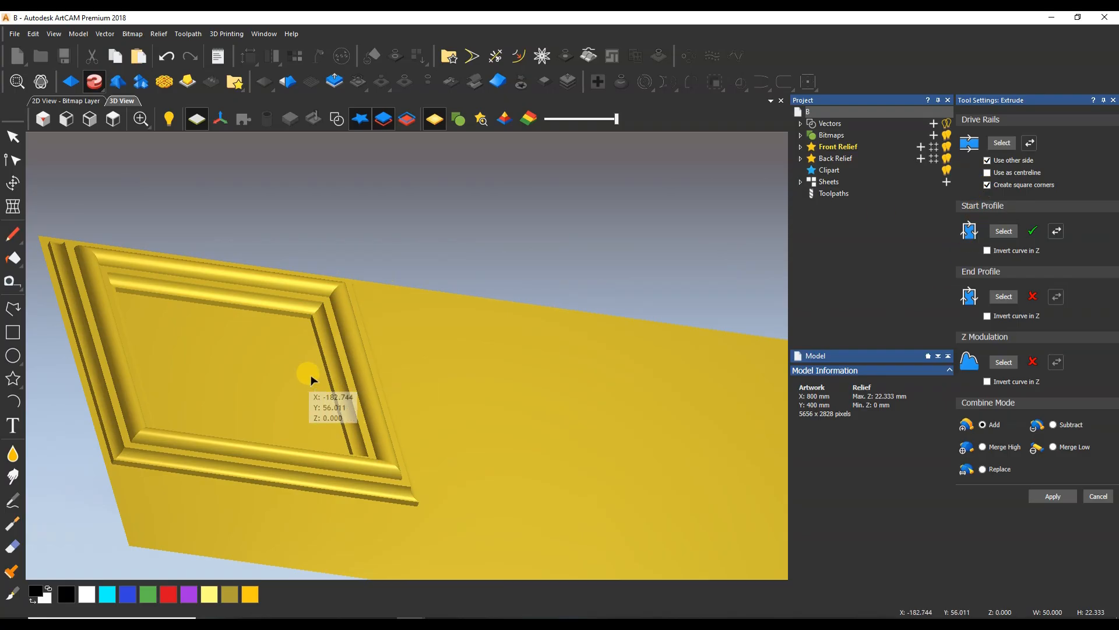
pyautogui.moveTo(310, 375); pyautogui.dragTo(385, 408)
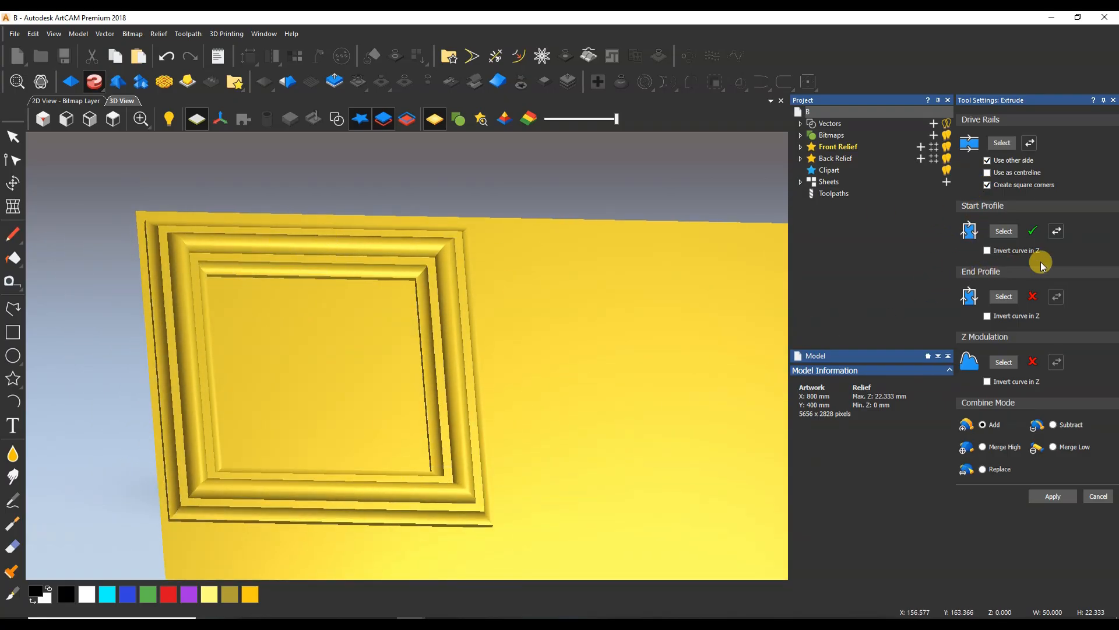
pyautogui.click(111, 119)
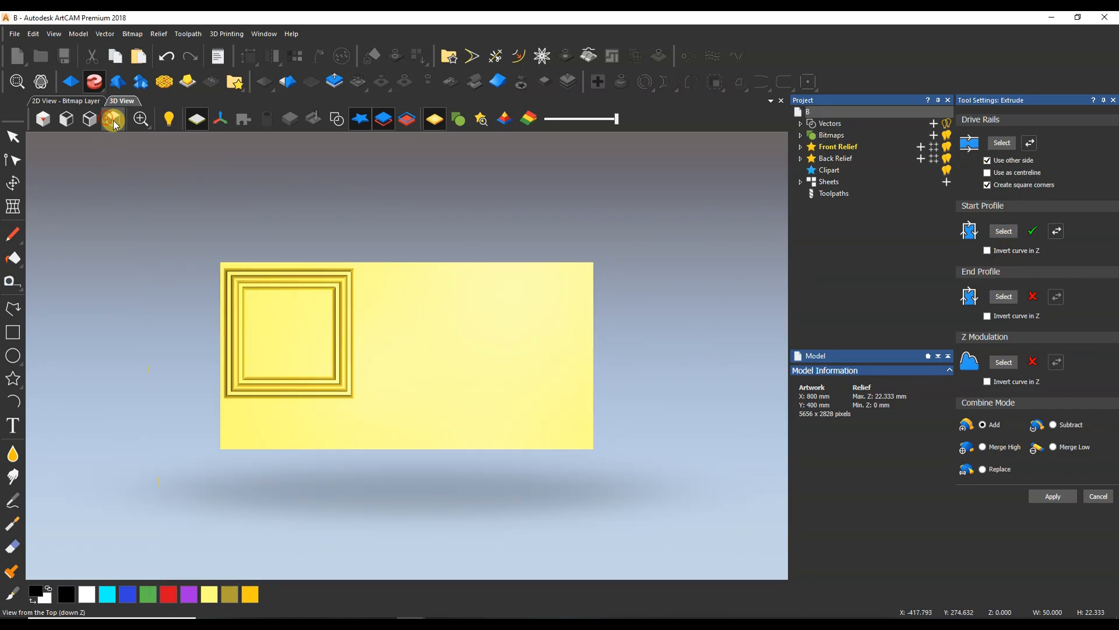
# Show the vectors, try the small semicircular arc as the square frame's end profile, and cancel the extrusion.
pyautogui.click(344, 121)
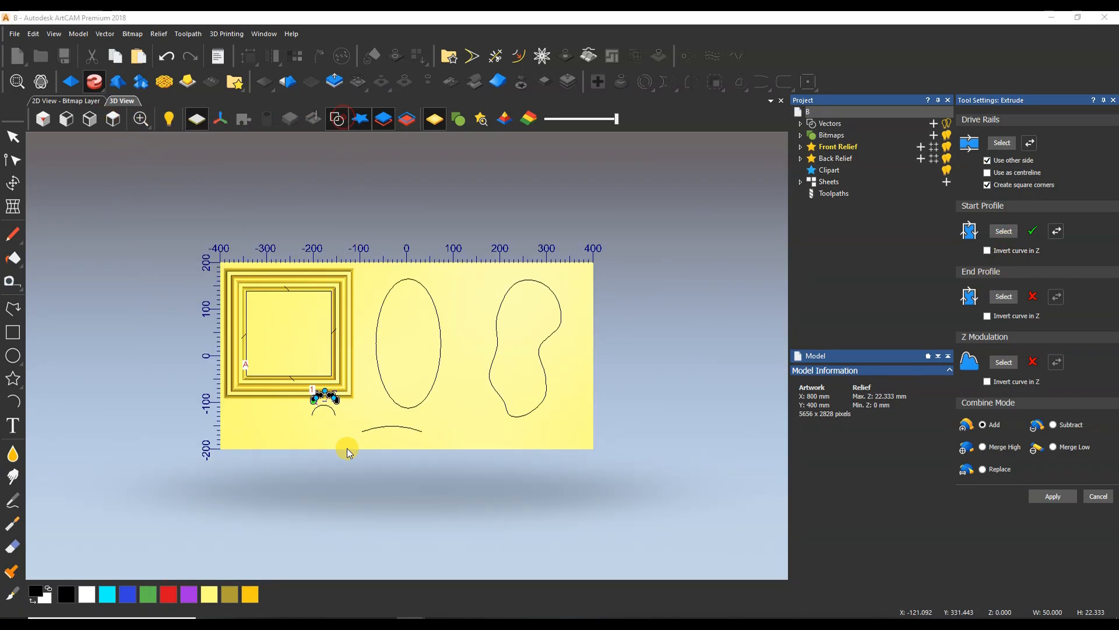
pyautogui.click(334, 410)
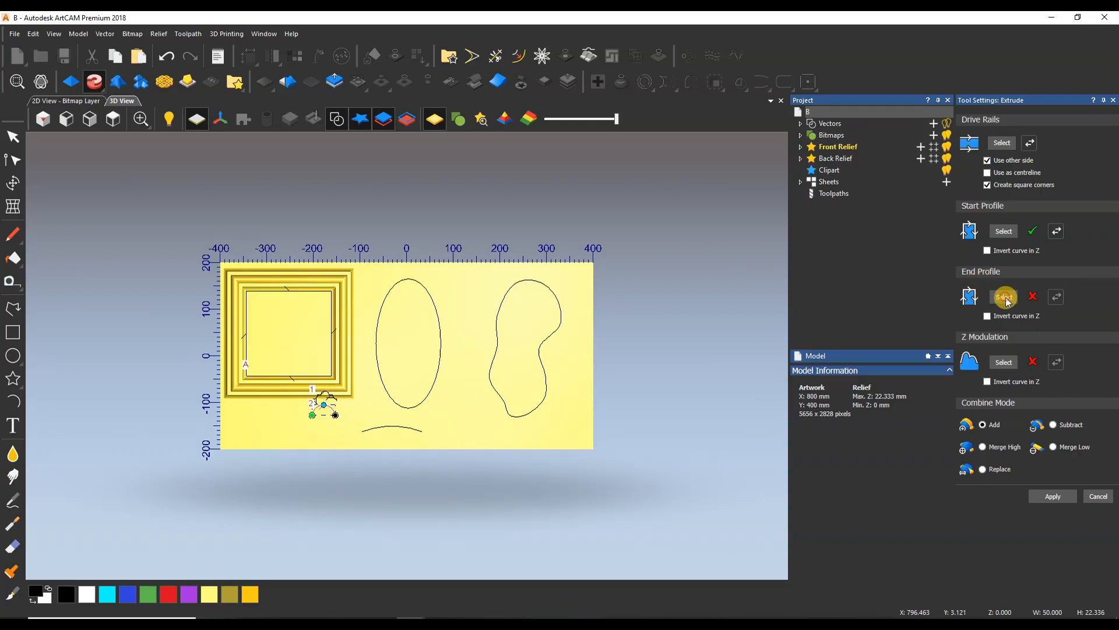
pyautogui.scroll(3, 219, 373)
pyautogui.moveTo(342, 376); pyautogui.dragTo(345, 315)
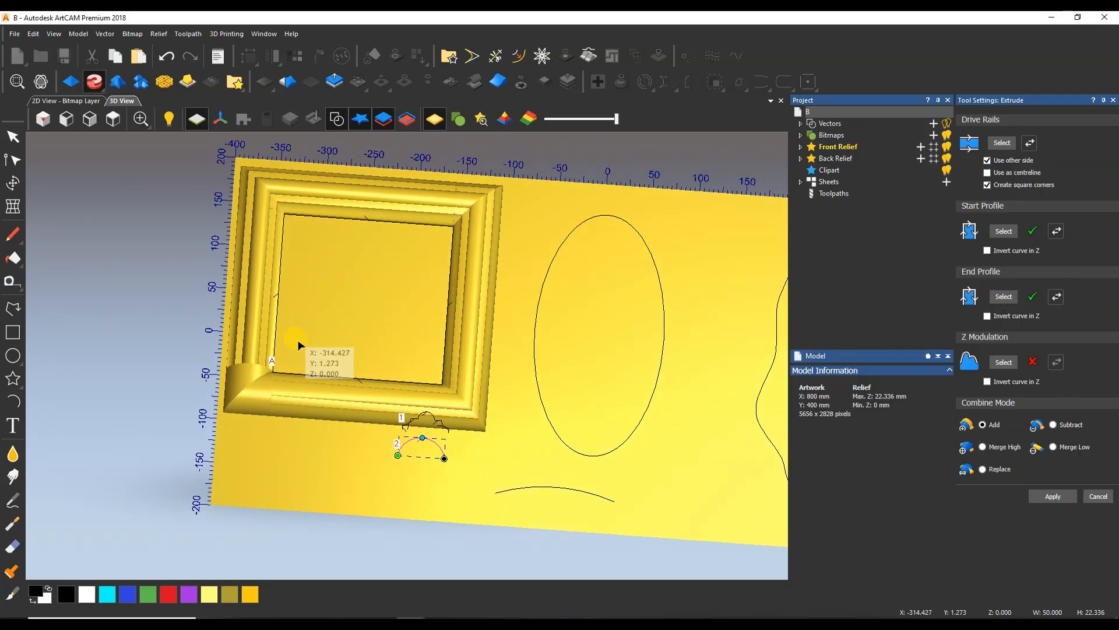
pyautogui.scroll(3, 294, 349)
pyautogui.scroll(3, 337, 396)
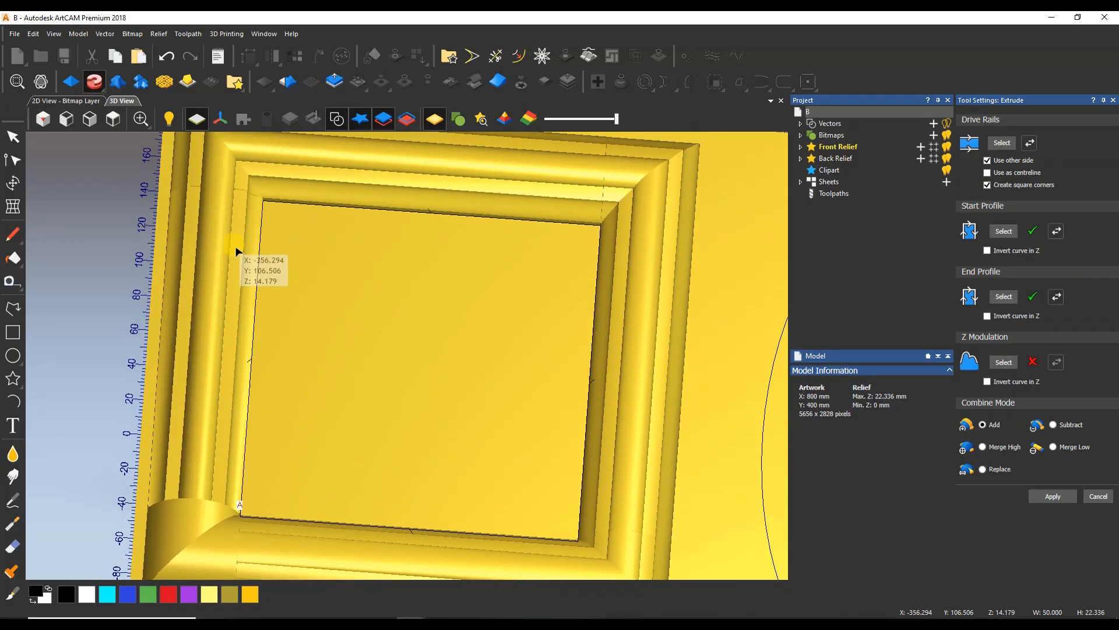
pyautogui.scroll(-4, 412, 352)
pyautogui.click(1028, 299)
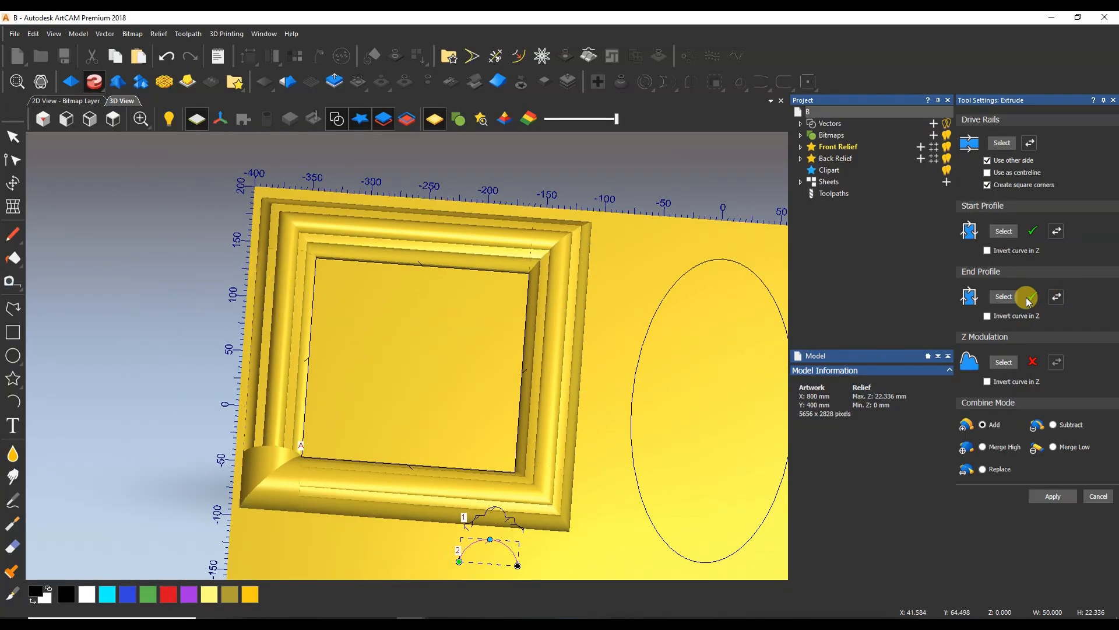
pyautogui.click(1107, 499)
# Start a new extrusion along the square vector with the stepped moulding shape as start profile.
pyautogui.click(492, 464)
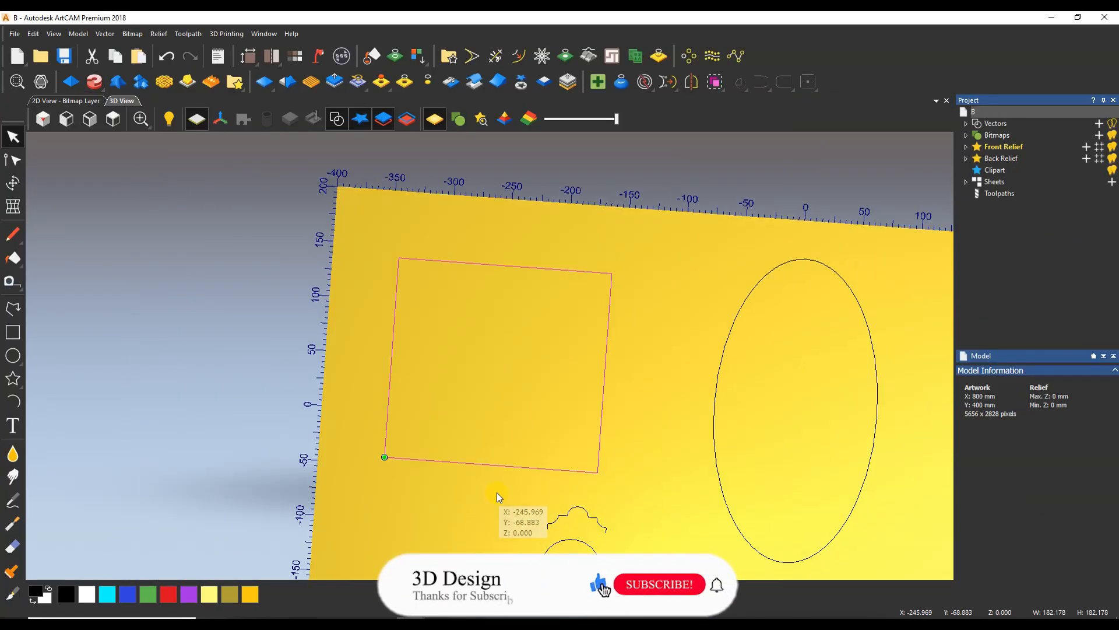
pyautogui.click(95, 82)
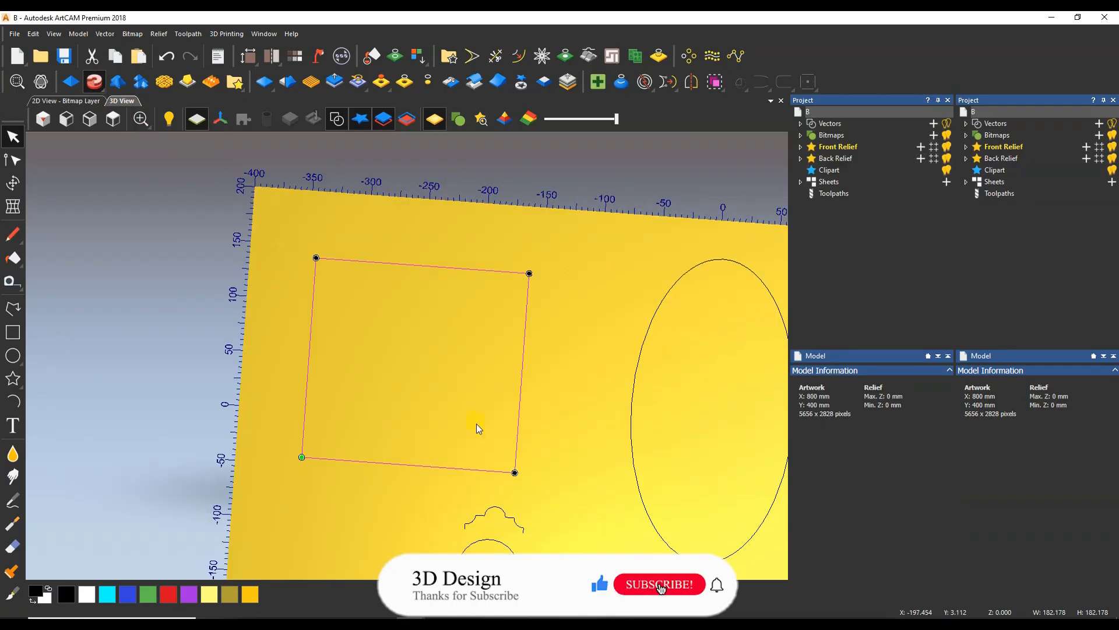
pyautogui.click(496, 509)
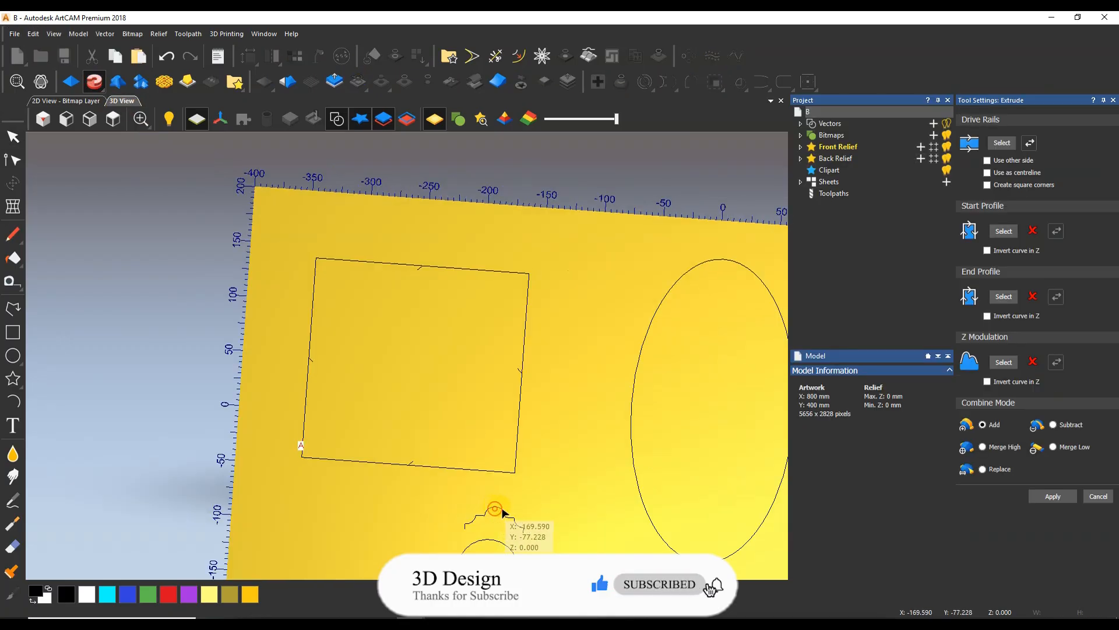
pyautogui.click(1003, 232)
# Use the square rail as centreline with square corners and inspect the frame relief in 3D.
pyautogui.click(989, 173)
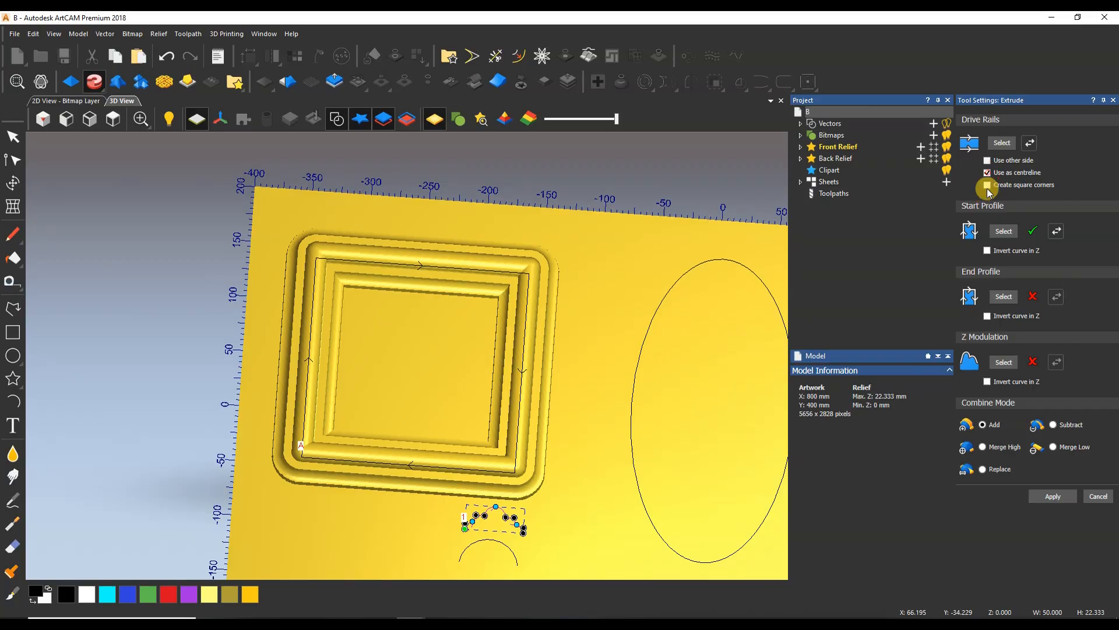
pyautogui.click(987, 185)
pyautogui.scroll(-3, 455, 456)
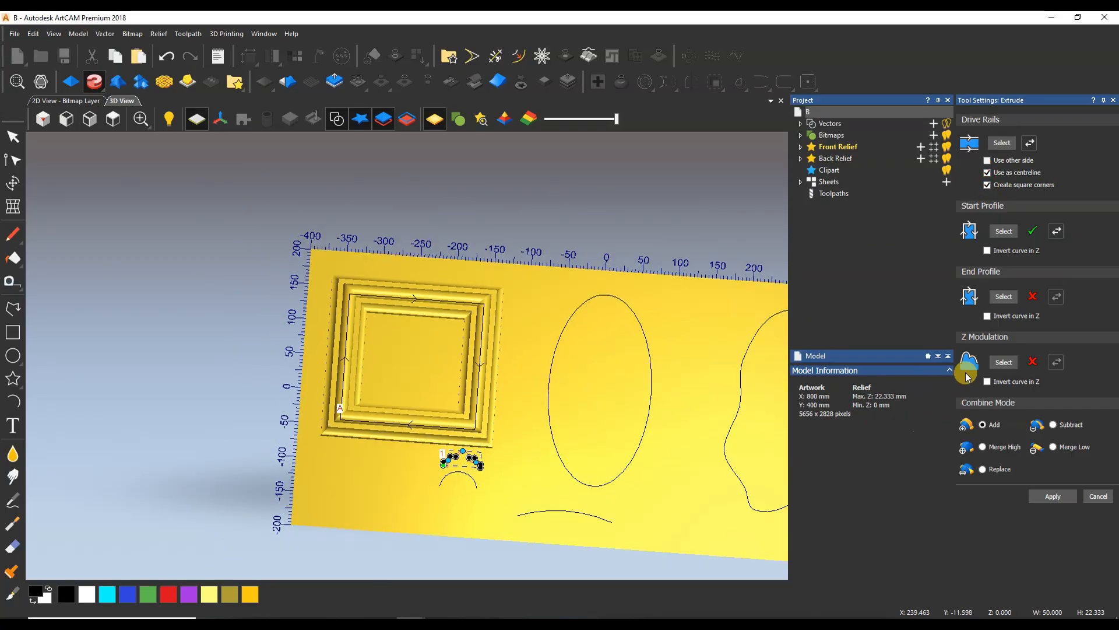
pyautogui.moveTo(362, 406); pyautogui.dragTo(459, 390)
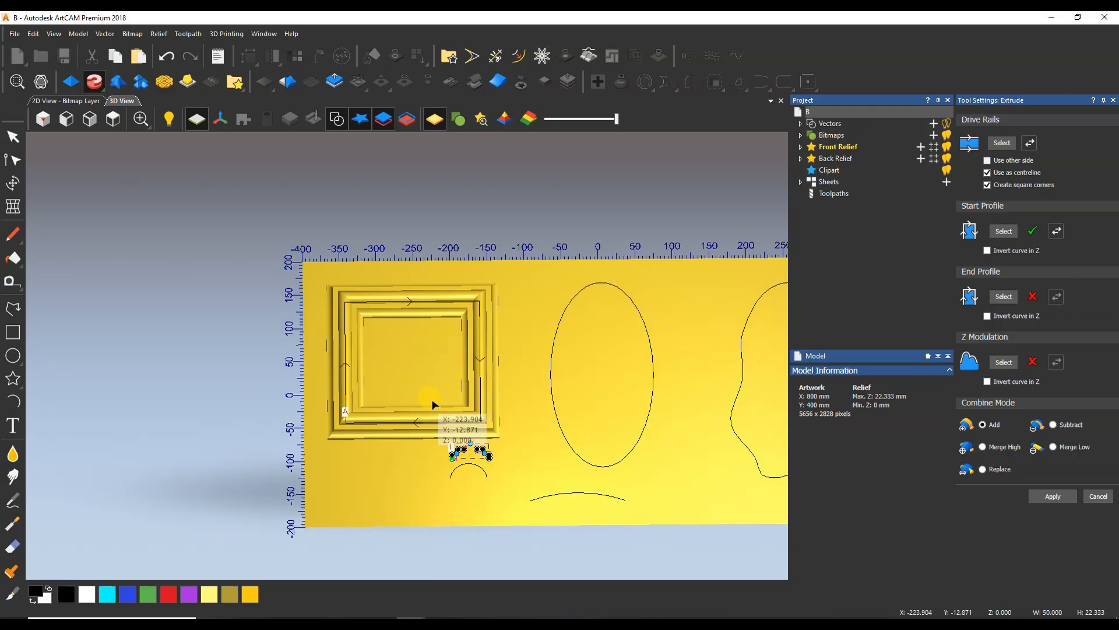
pyautogui.scroll(3, 458, 453)
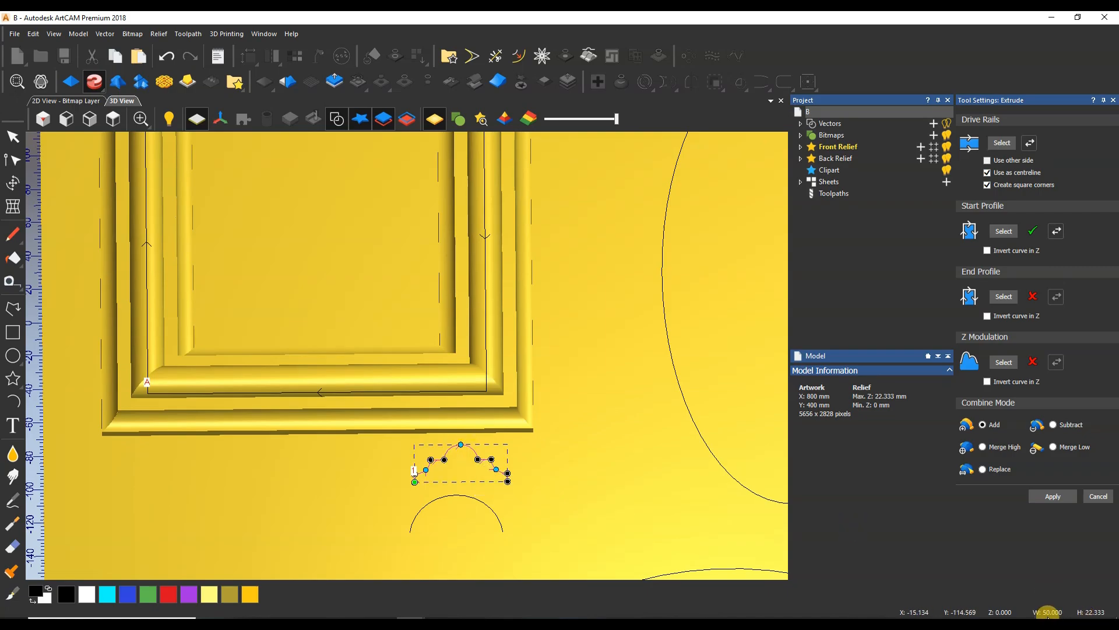
pyautogui.scroll(-2, 460, 453)
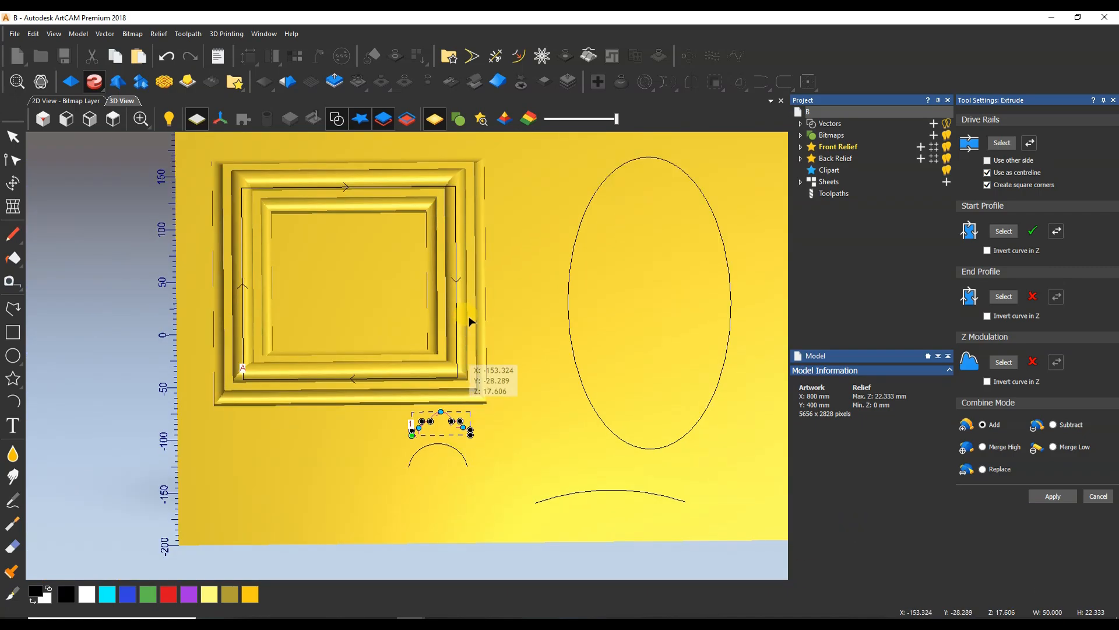
# Switch the drive rail to the ellipse, try square corners on it, and inspect the oval relief.
pyautogui.click(586, 350)
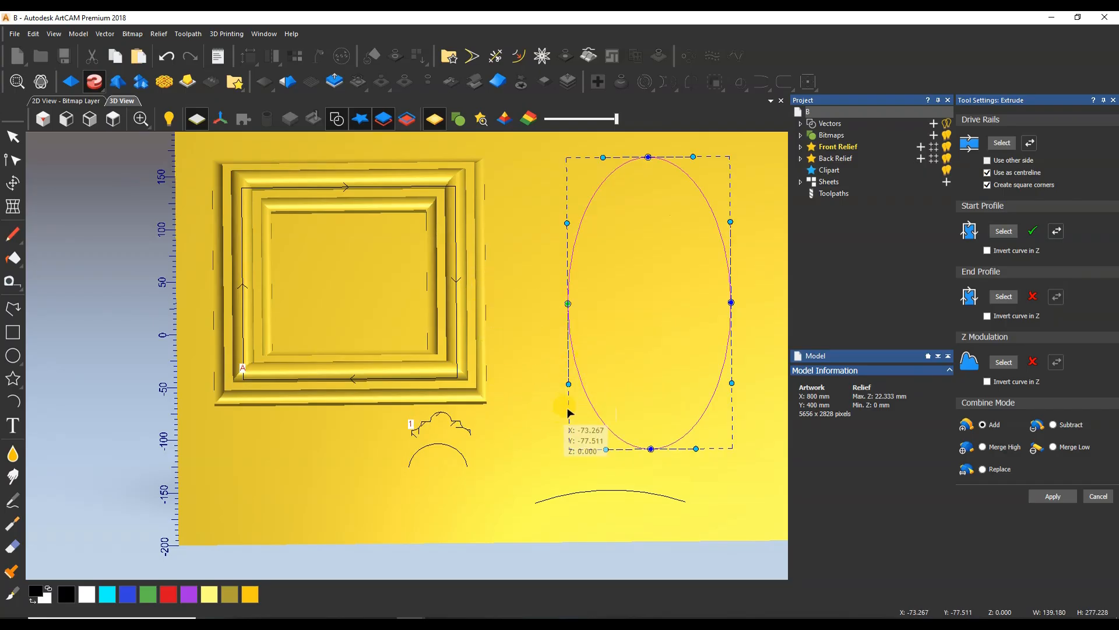
pyautogui.click(1001, 143)
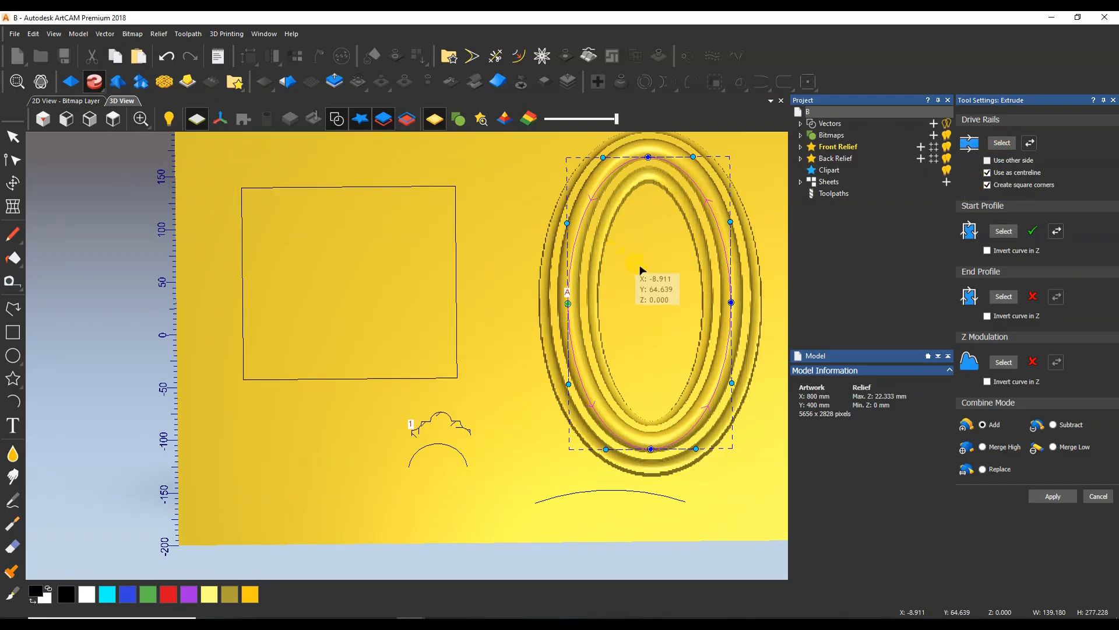
pyautogui.scroll(-2, 653, 292)
pyautogui.click(515, 316)
pyautogui.scroll(4, 514, 316)
pyautogui.moveTo(529, 353); pyautogui.dragTo(550, 261)
pyautogui.click(989, 184)
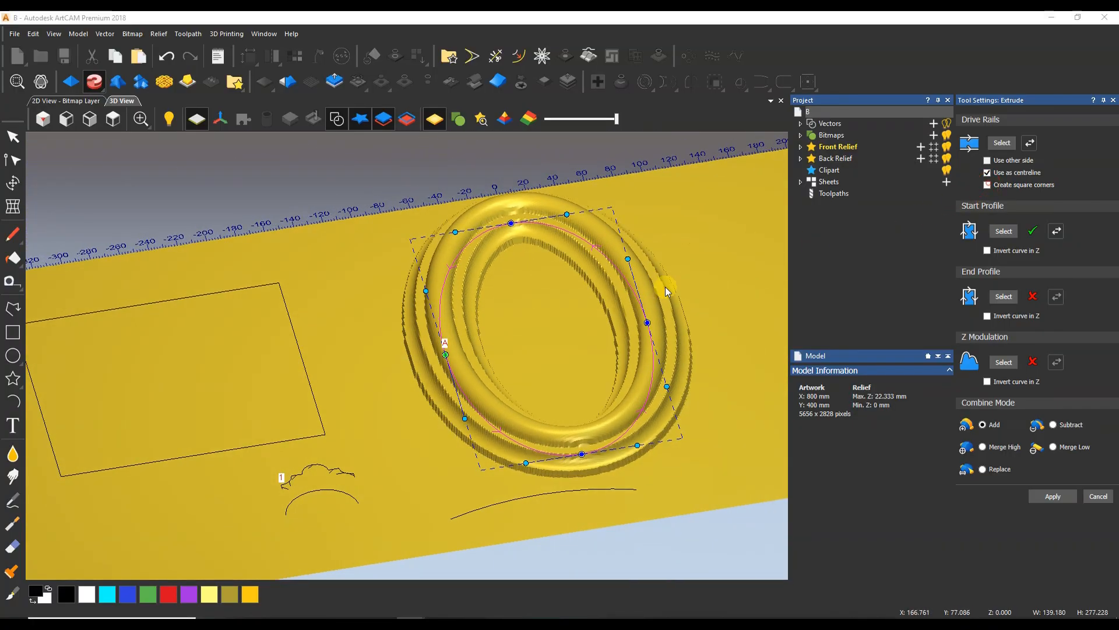
pyautogui.moveTo(520, 344); pyautogui.dragTo(447, 403)
pyautogui.scroll(-5, 540, 375)
pyautogui.moveTo(549, 374); pyautogui.dragTo(517, 374, button='middle')
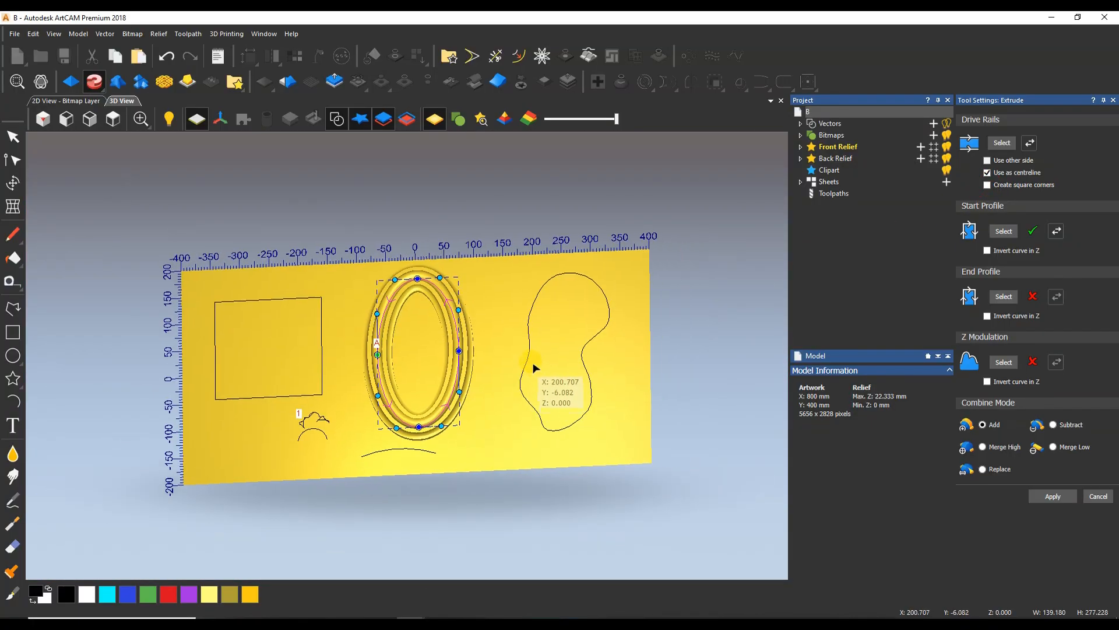
# Make the irregular closed curve the drive rail and try square corners on it.
pyautogui.click(526, 358)
pyautogui.click(999, 144)
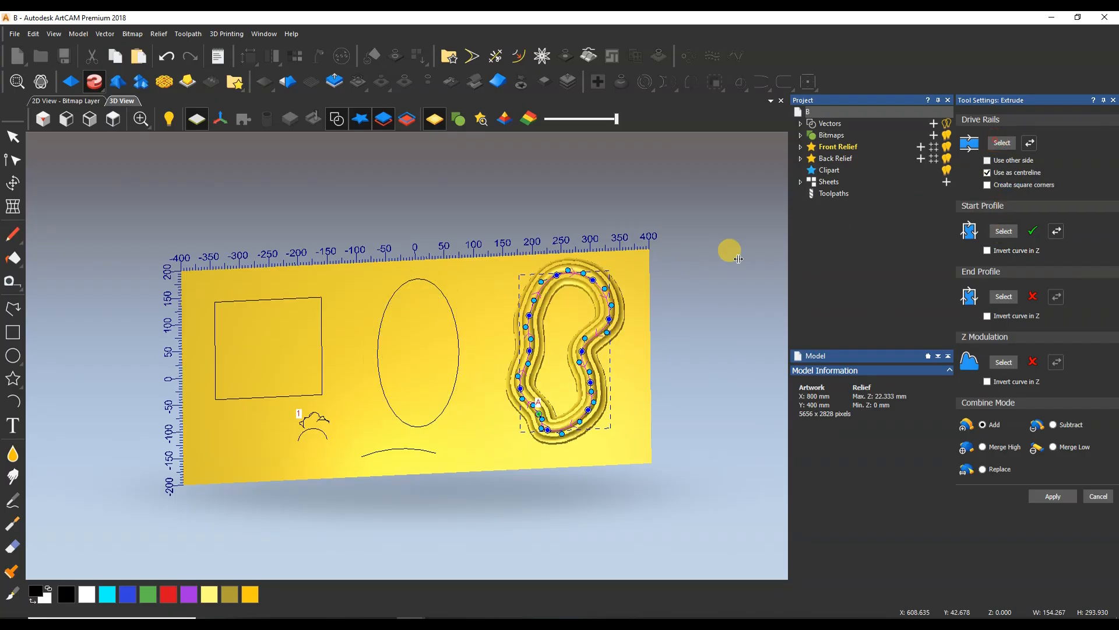
pyautogui.scroll(3, 583, 330)
pyautogui.click(987, 185)
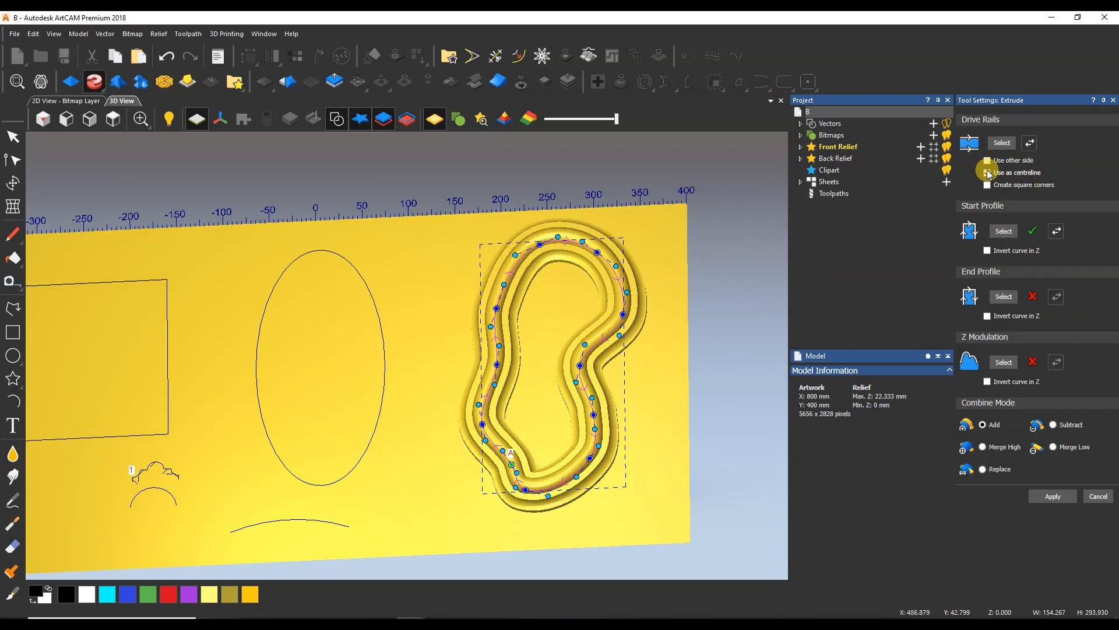
# Switch the irregular curve's extrusion from centreline to the other side of the rail and inspect the relief.
pyautogui.click(987, 173)
pyautogui.click(988, 161)
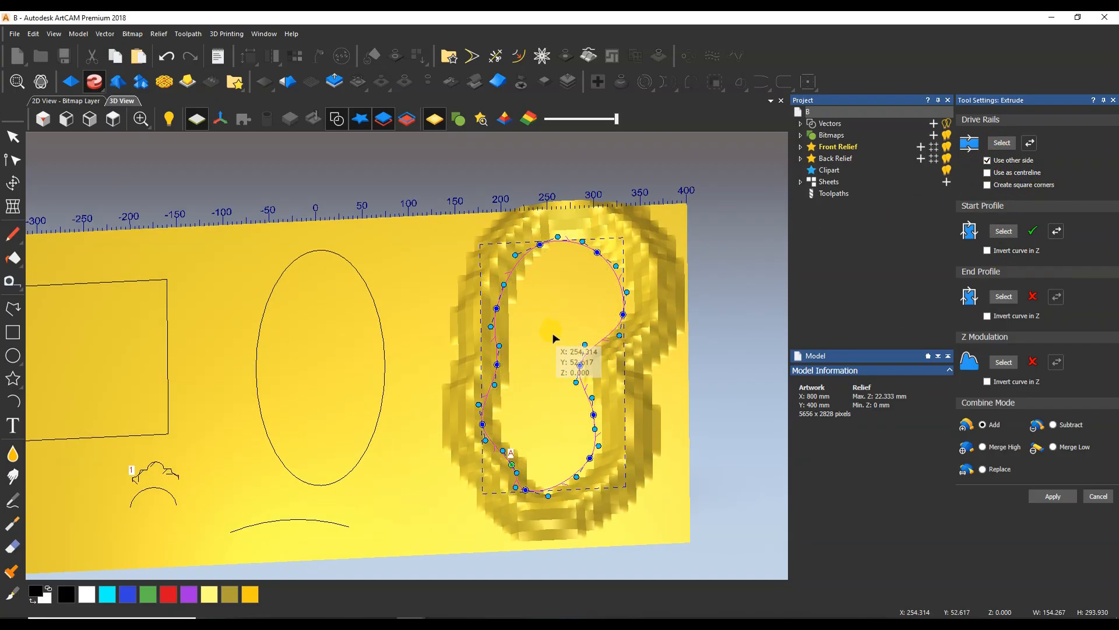
pyautogui.scroll(-3, 554, 338)
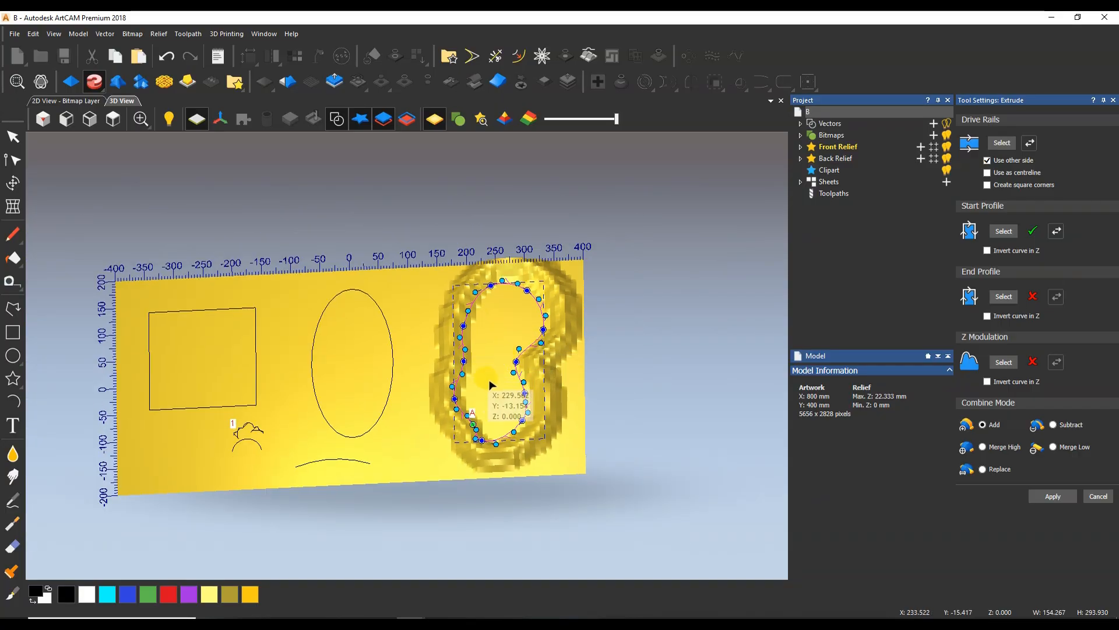
pyautogui.scroll(3, 493, 391)
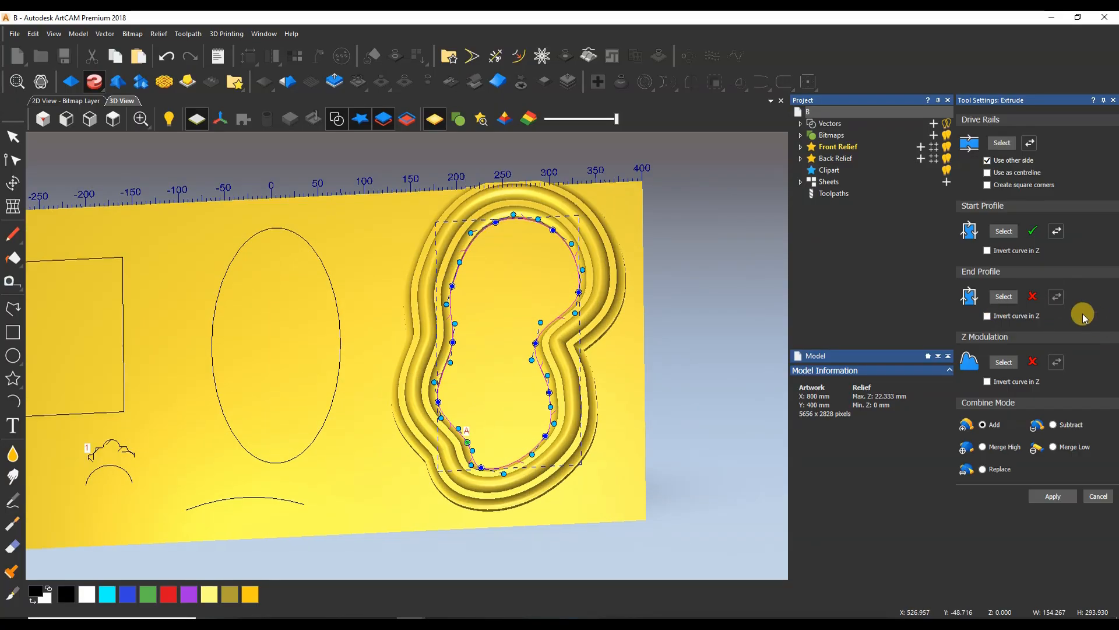
pyautogui.scroll(3, 642, 367)
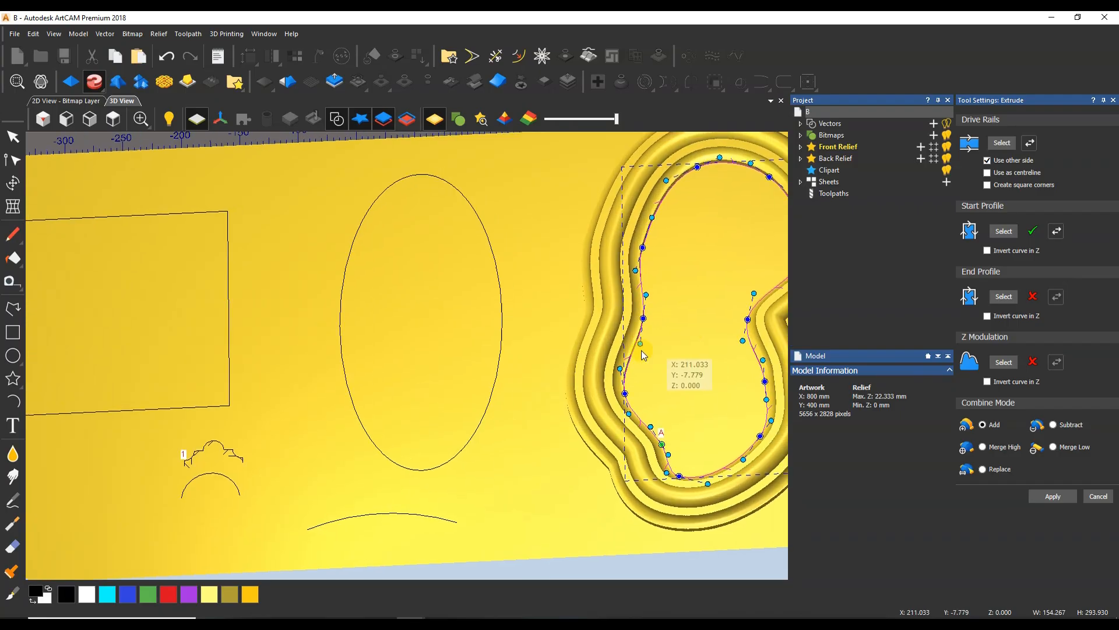
# Assign the wide shallow arc as the irregular curve extrusion's Z modulation and inspect the relief from several angles.
pyautogui.click(331, 524)
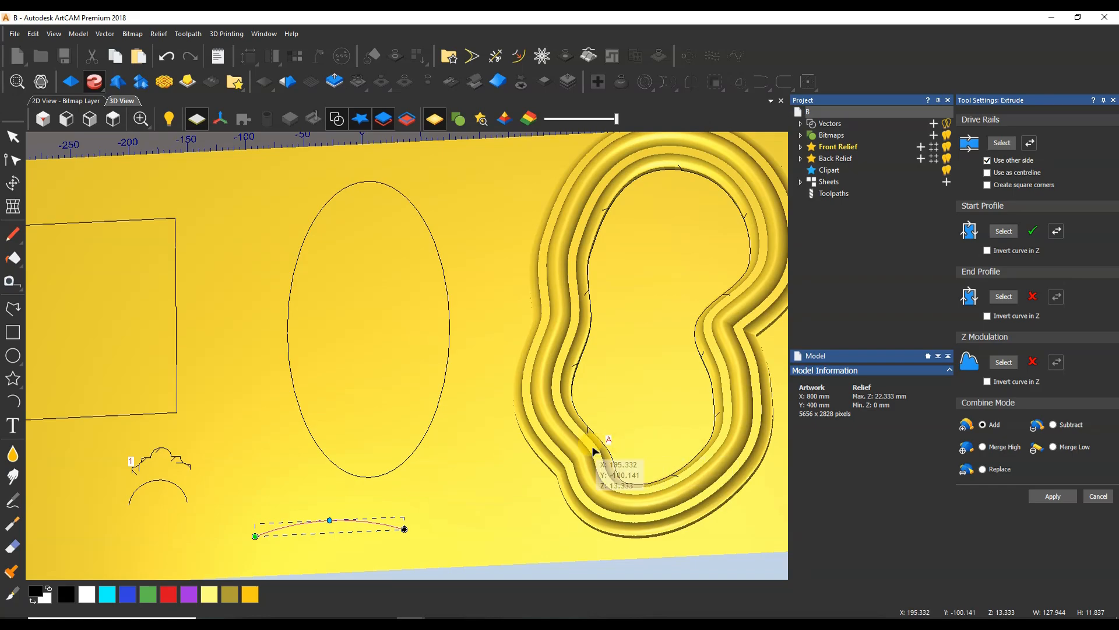
pyautogui.click(1010, 370)
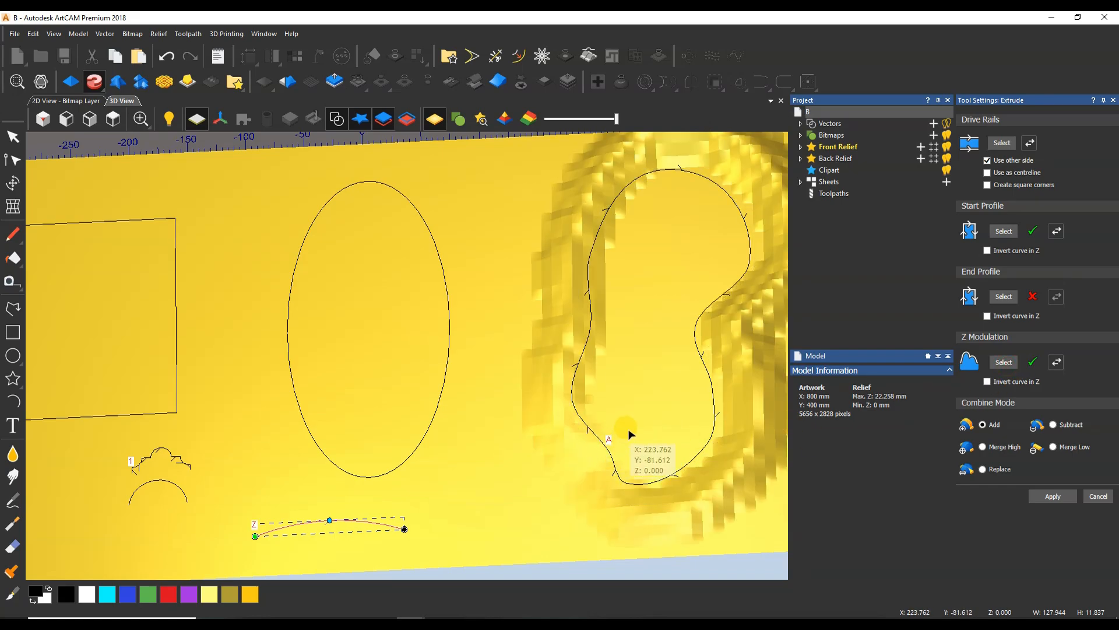
pyautogui.moveTo(635, 379); pyautogui.dragTo(587, 373)
pyautogui.scroll(4, 586, 371)
pyautogui.moveTo(575, 422); pyautogui.dragTo(464, 374)
pyautogui.scroll(-1, 561, 412)
pyautogui.scroll(-5, 561, 413)
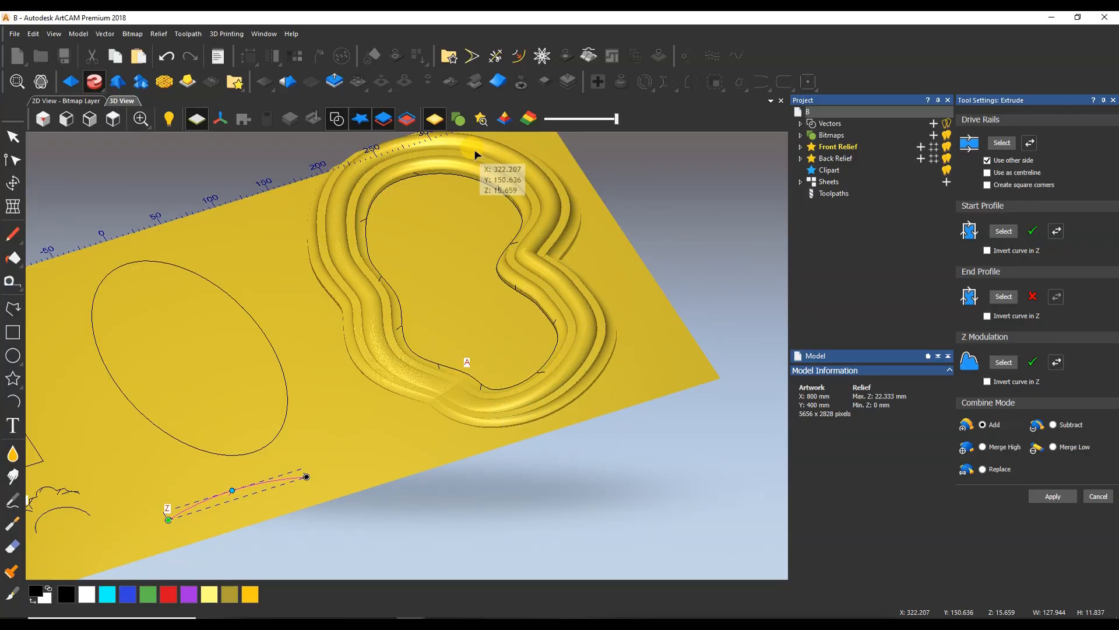
pyautogui.scroll(-5, 459, 255)
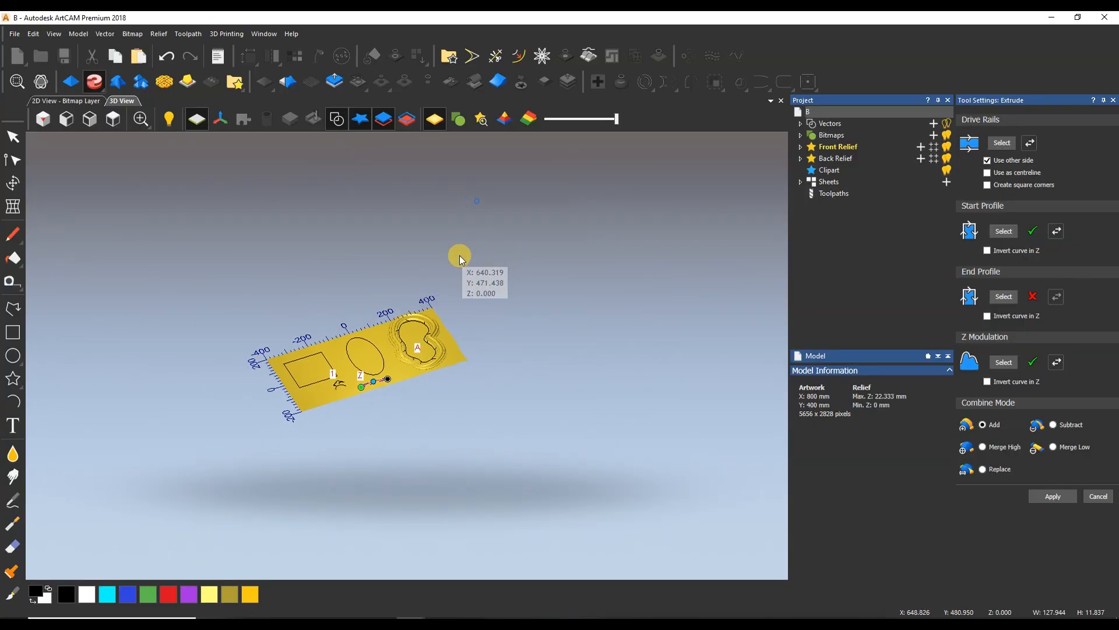
# Examine the Z-modulated border around the irregular curve, close up at its start point and from lower viewing angles.
pyautogui.rightClick(419, 331)
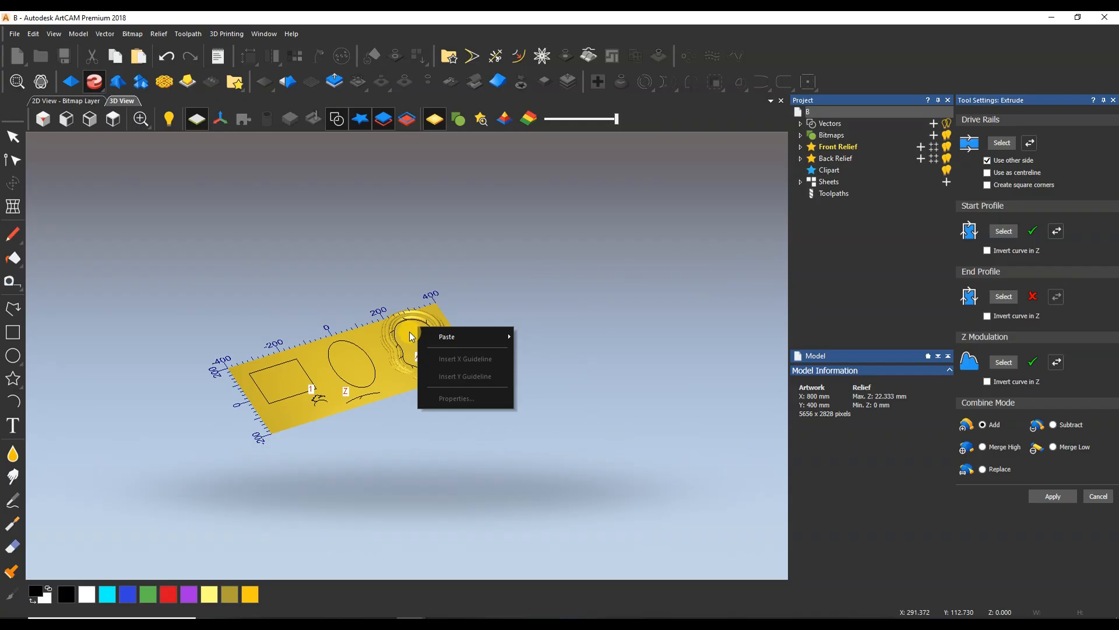
pyautogui.press('Escape')
pyautogui.scroll(3, 413, 324)
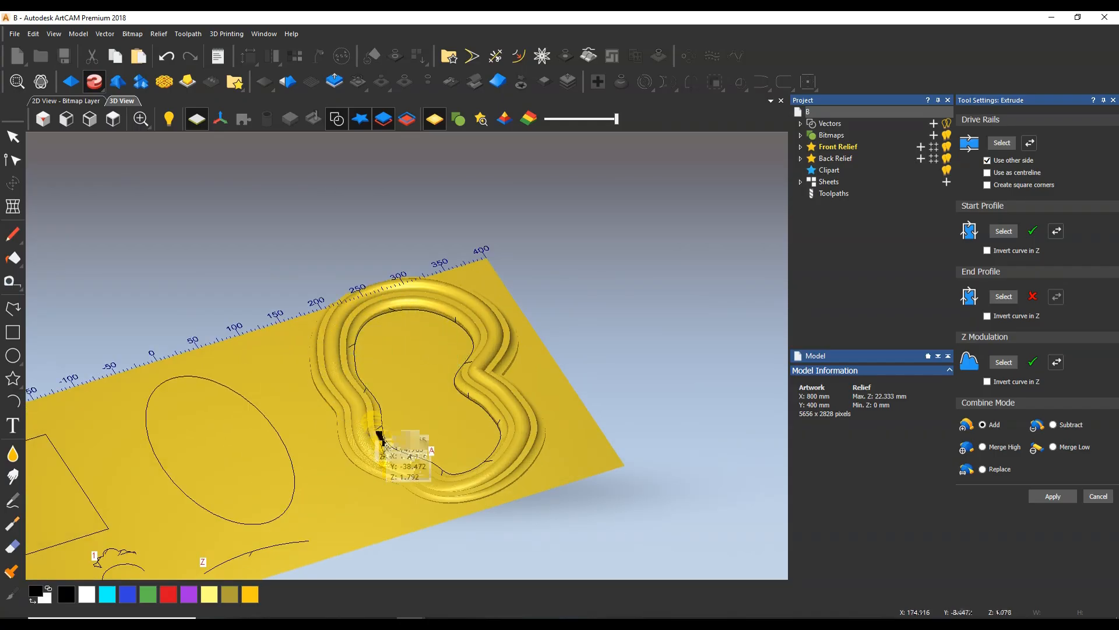
pyautogui.scroll(4, 413, 468)
pyautogui.moveTo(415, 470); pyautogui.dragTo(390, 394)
pyautogui.scroll(-4, 395, 392)
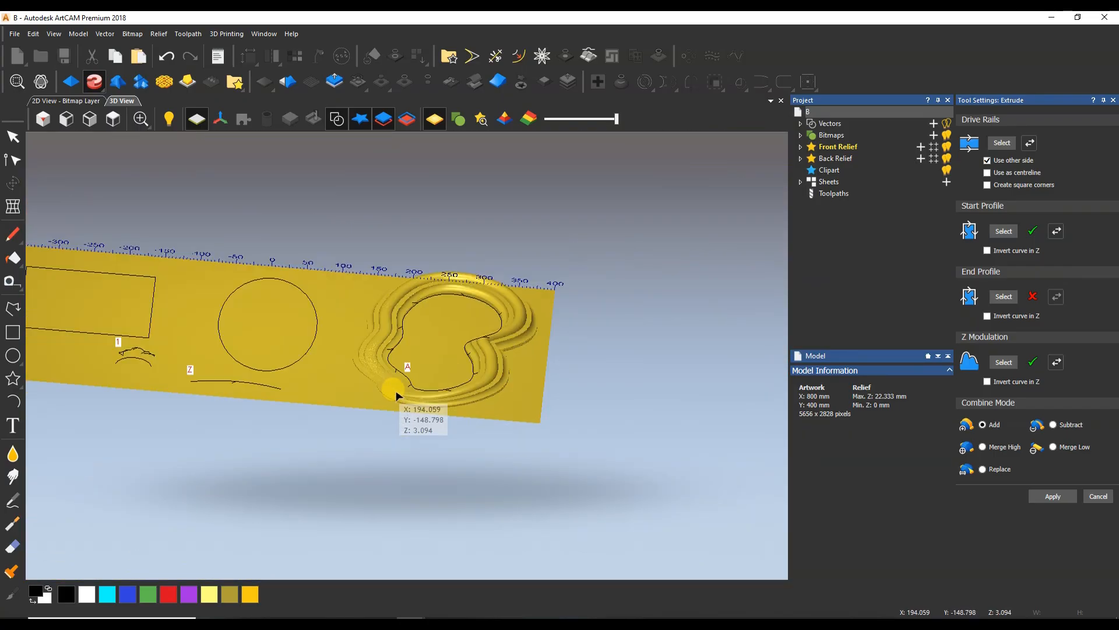
pyautogui.moveTo(405, 363); pyautogui.dragTo(487, 341, button='middle')
pyautogui.scroll(2, 301, 327)
pyautogui.moveTo(301, 327); pyautogui.dragTo(338, 389)
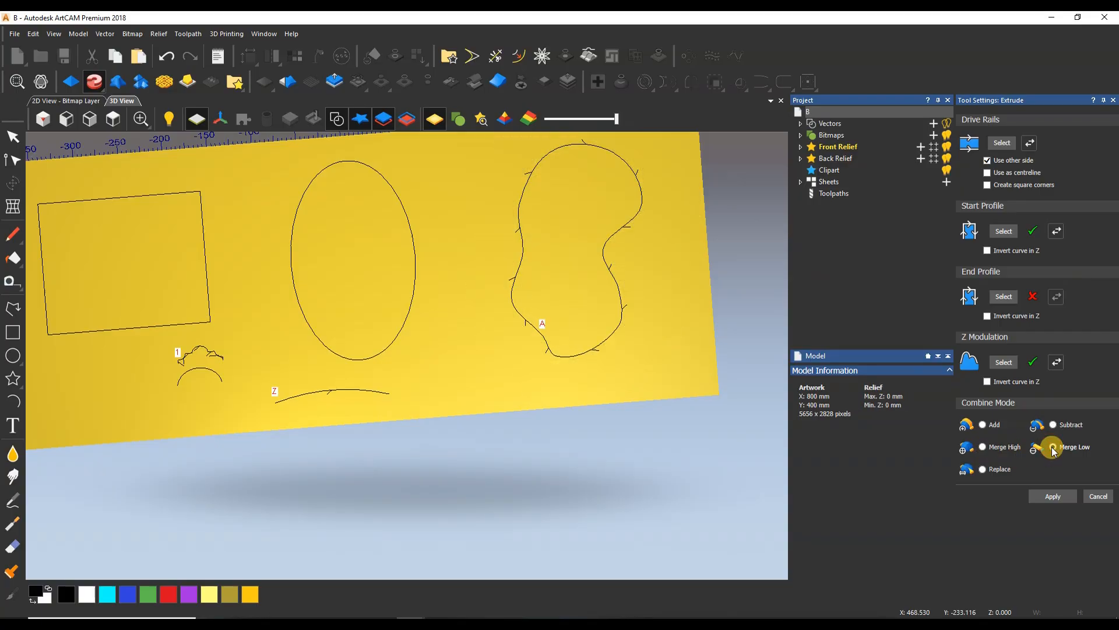
# Compare the Merge Low and Merge High combine modes on the irregular curve's extrusion and finish with Add.
pyautogui.click(982, 449)
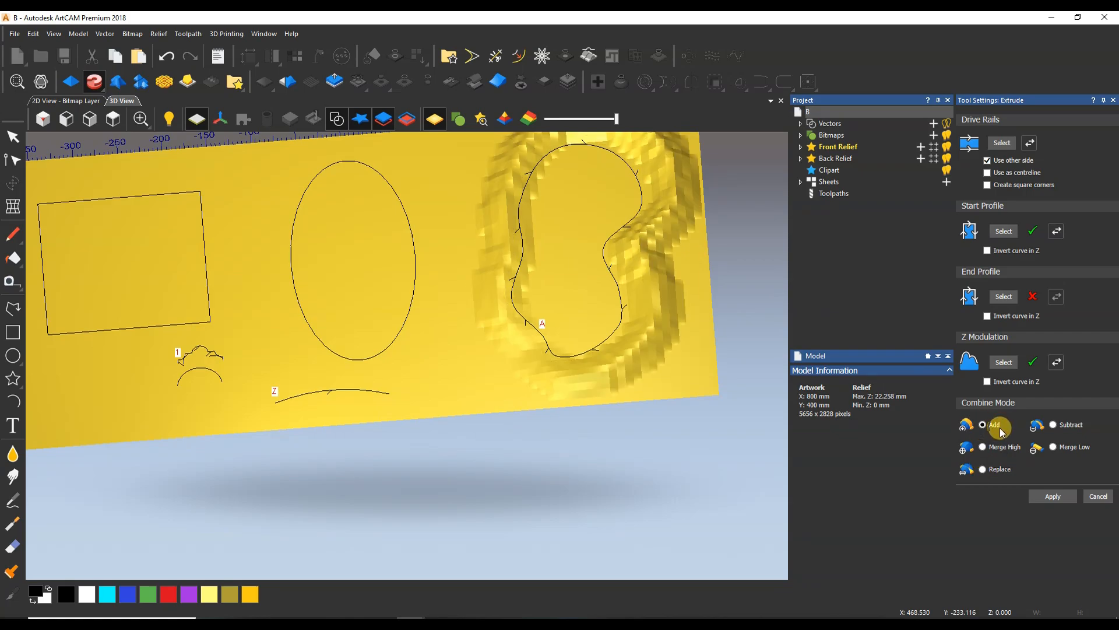
pyautogui.click(983, 450)
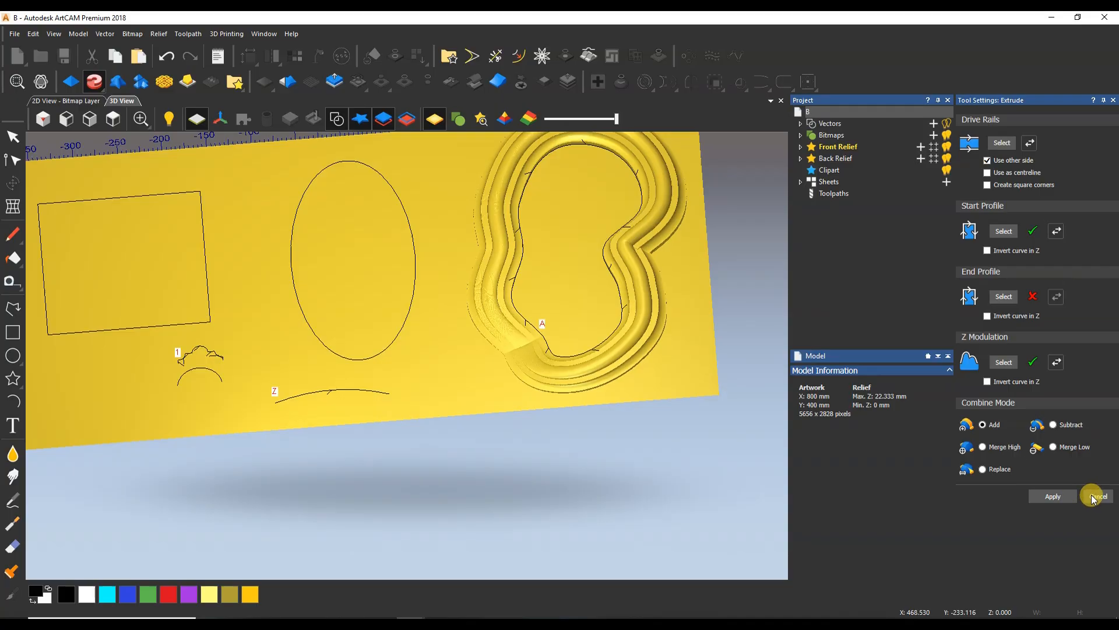
pyautogui.click(1054, 497)
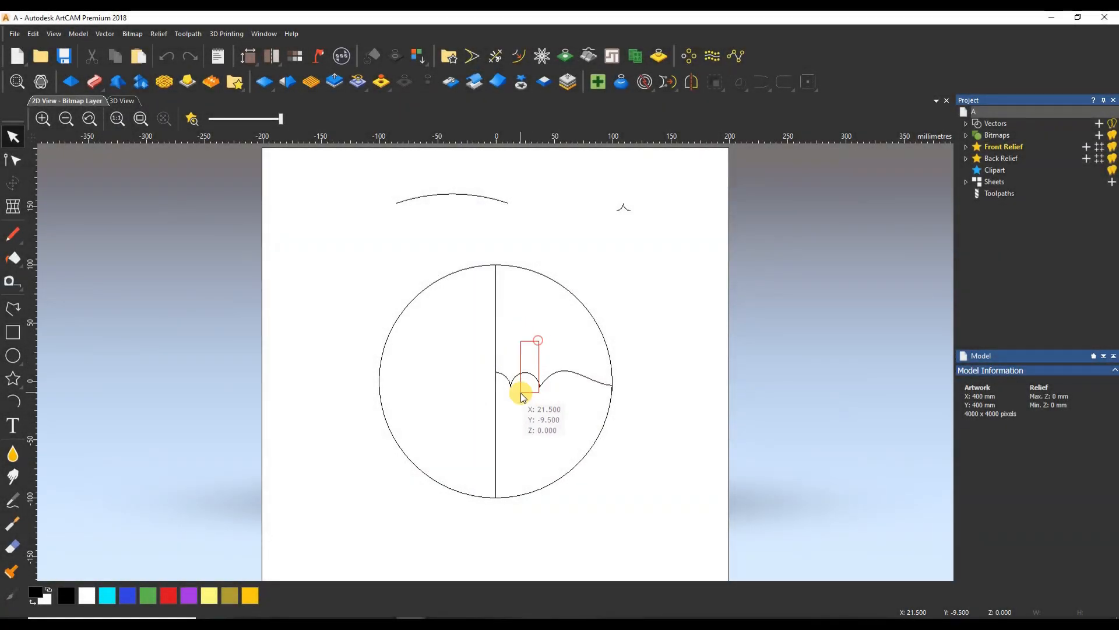
# In model A, extrude the wavy profile as start profile with the circle as drive rail and view the relief in 3D.
pyautogui.click(539, 275)
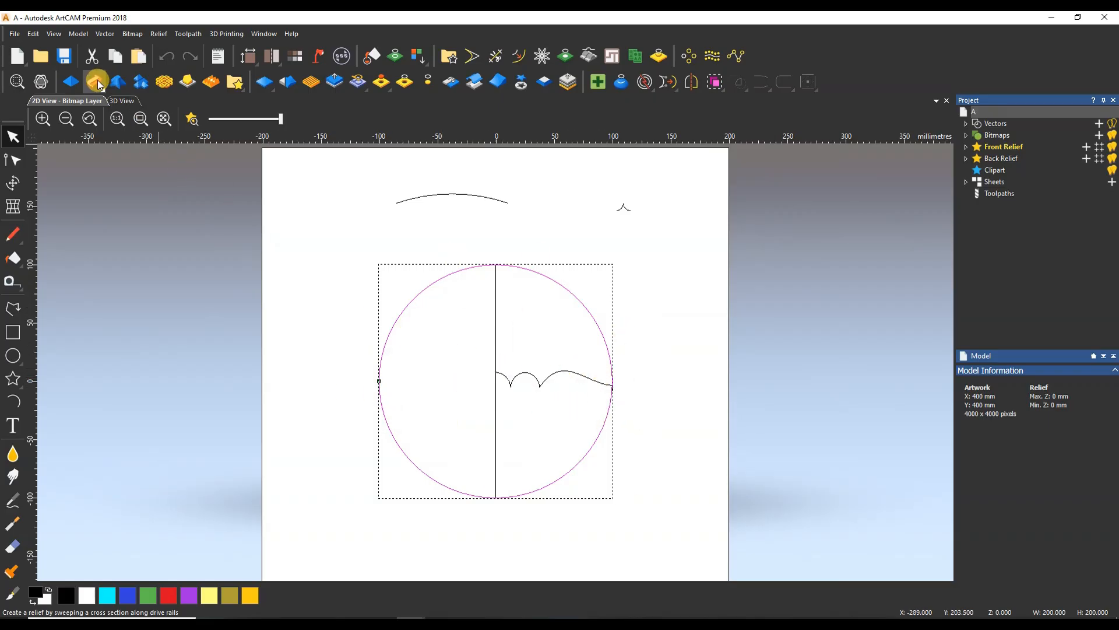
pyautogui.moveTo(95, 81); pyautogui.dragTo(92, 128)
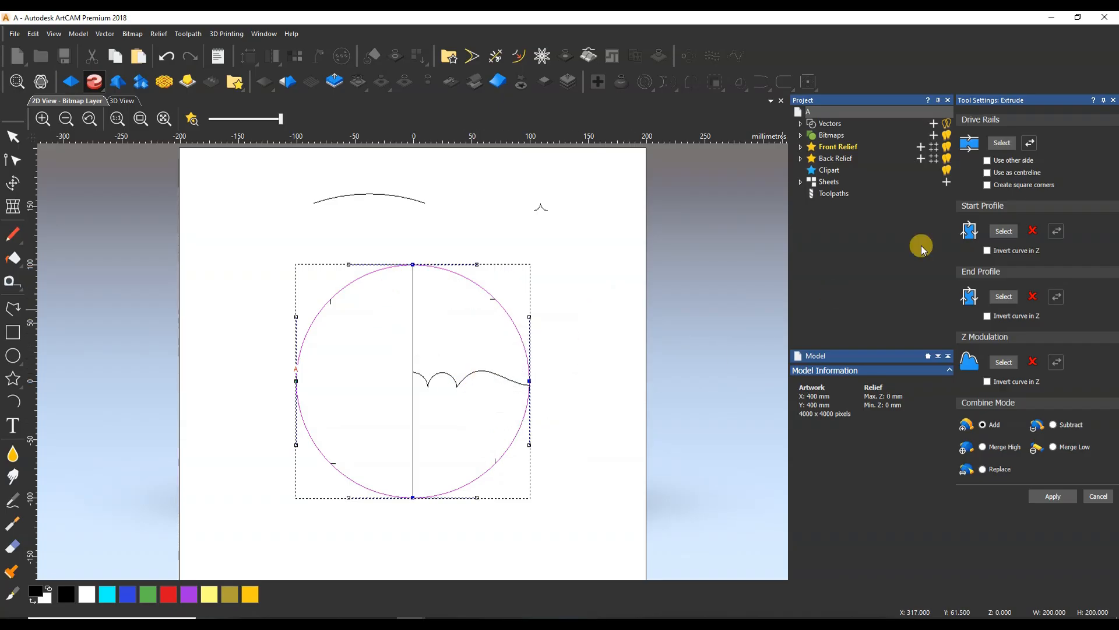
pyautogui.click(454, 383)
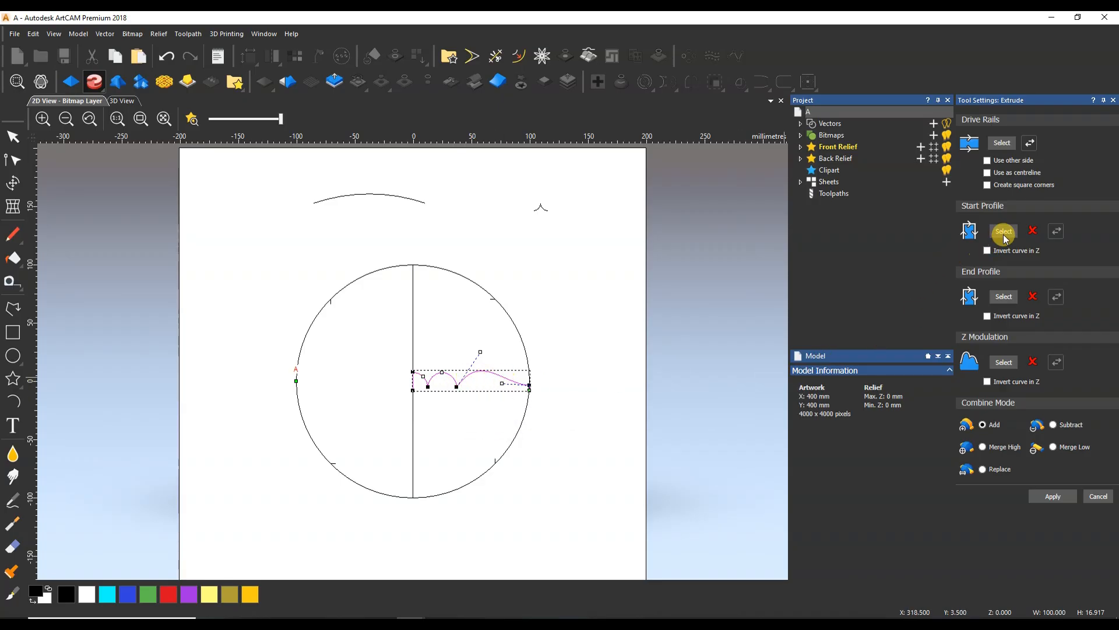
pyautogui.click(192, 118)
pyautogui.click(128, 103)
pyautogui.scroll(3, 410, 382)
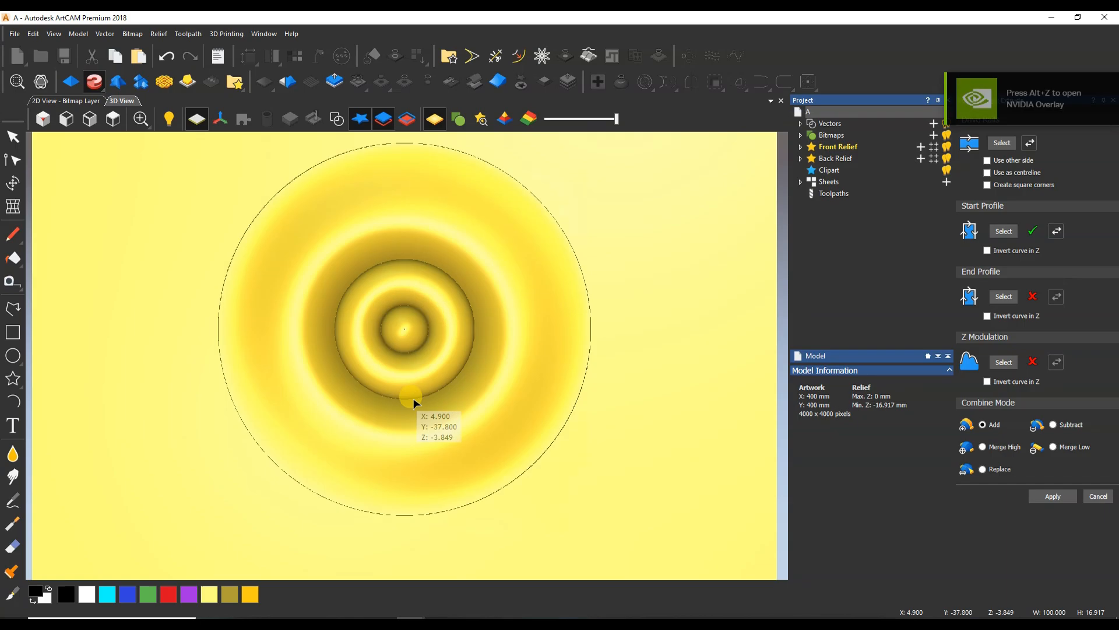
pyautogui.moveTo(414, 399); pyautogui.dragTo(435, 184, button='middle')
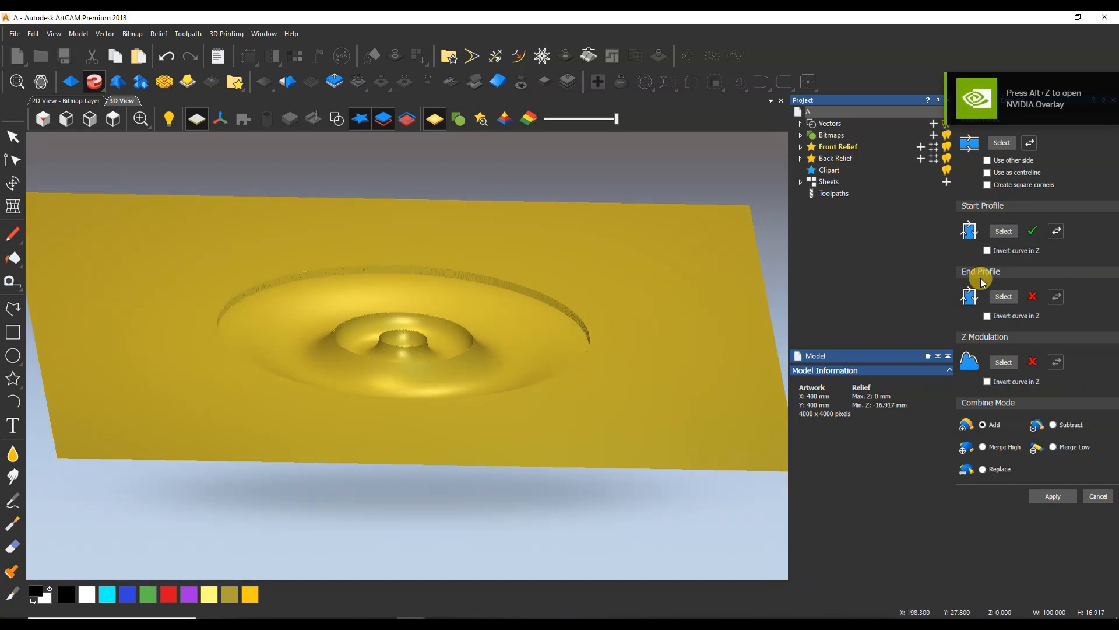
# Reverse the start profile's direction and inspect the circular relief at an angle and from above with the vectors shown.
pyautogui.click(1057, 231)
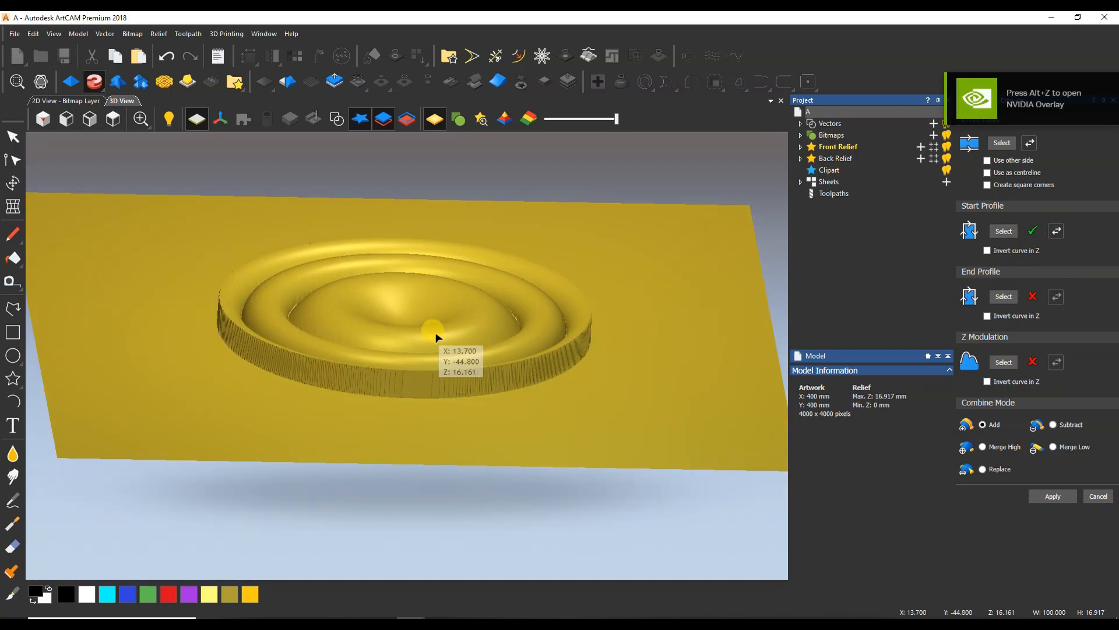
pyautogui.moveTo(436, 337); pyautogui.dragTo(434, 420, button='middle')
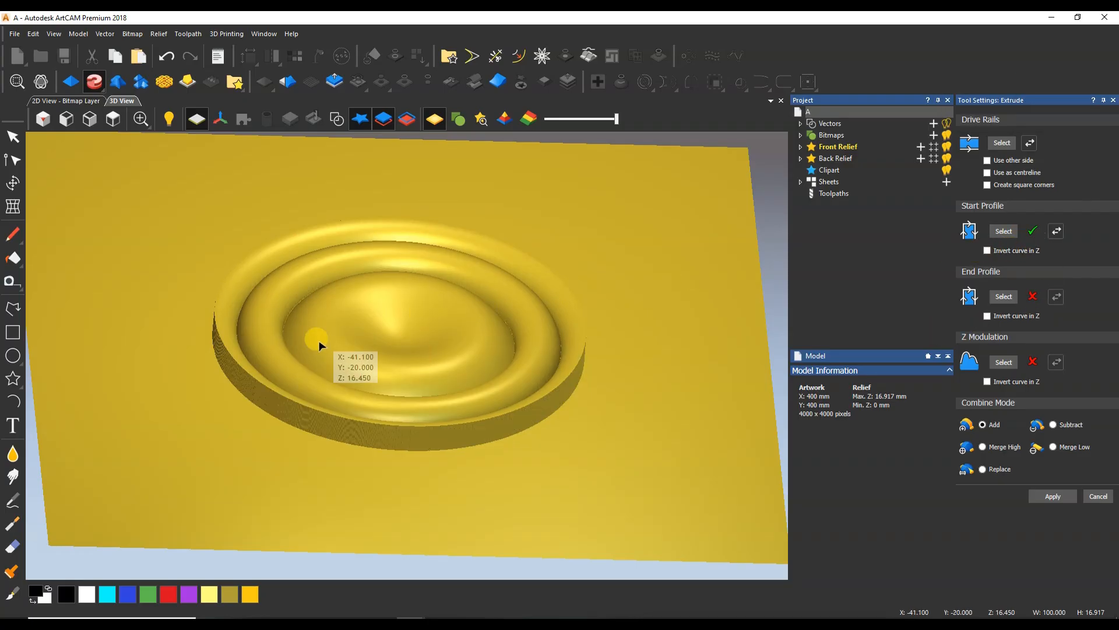
pyautogui.scroll(2, 392, 337)
pyautogui.scroll(2, 440, 357)
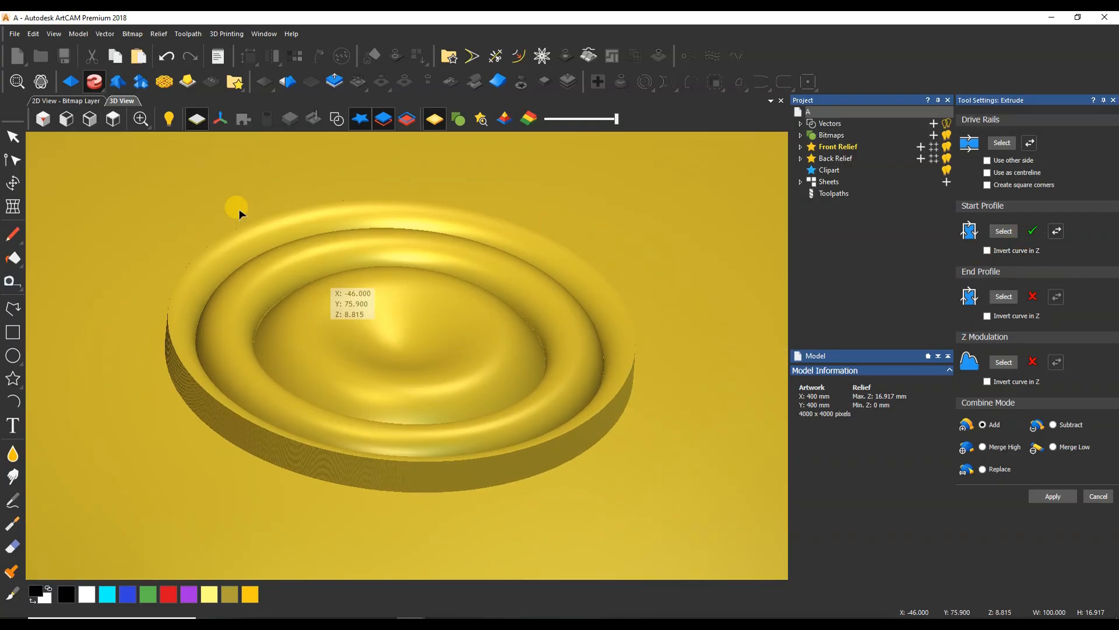
pyautogui.click(121, 125)
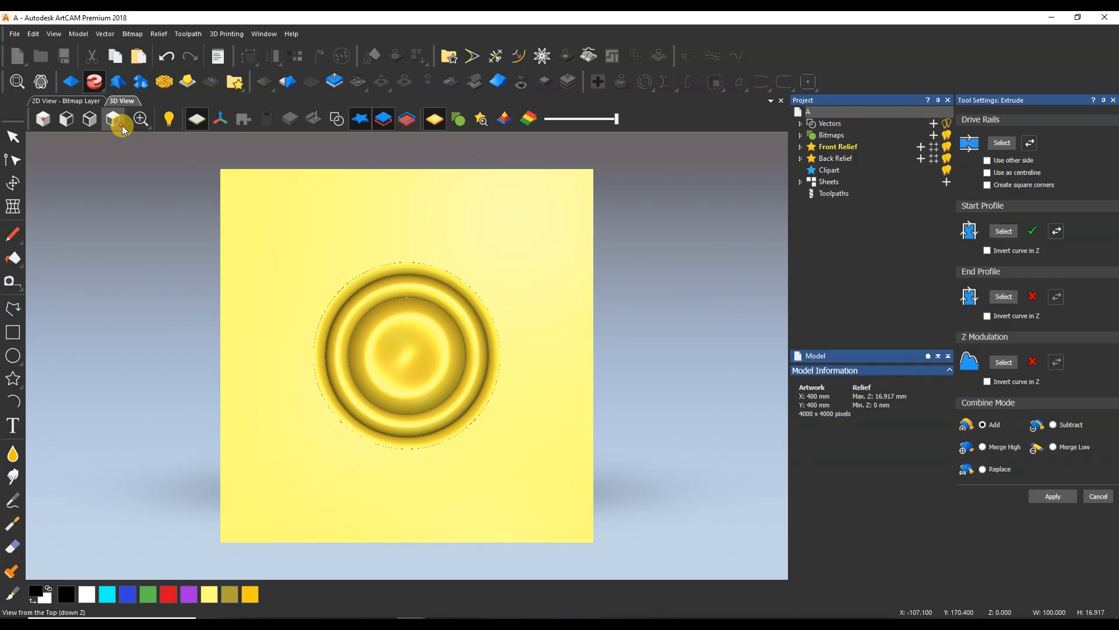
pyautogui.click(334, 124)
pyautogui.scroll(3, 450, 400)
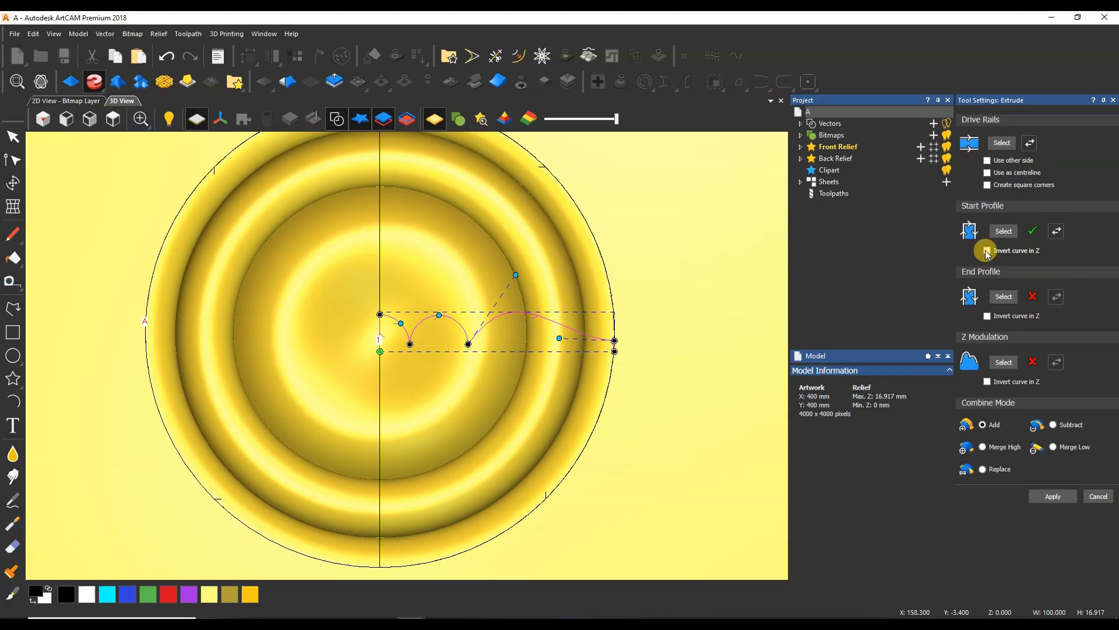
# Flip the start profile back to its original direction and invert its curve in Z.
pyautogui.click(1054, 231)
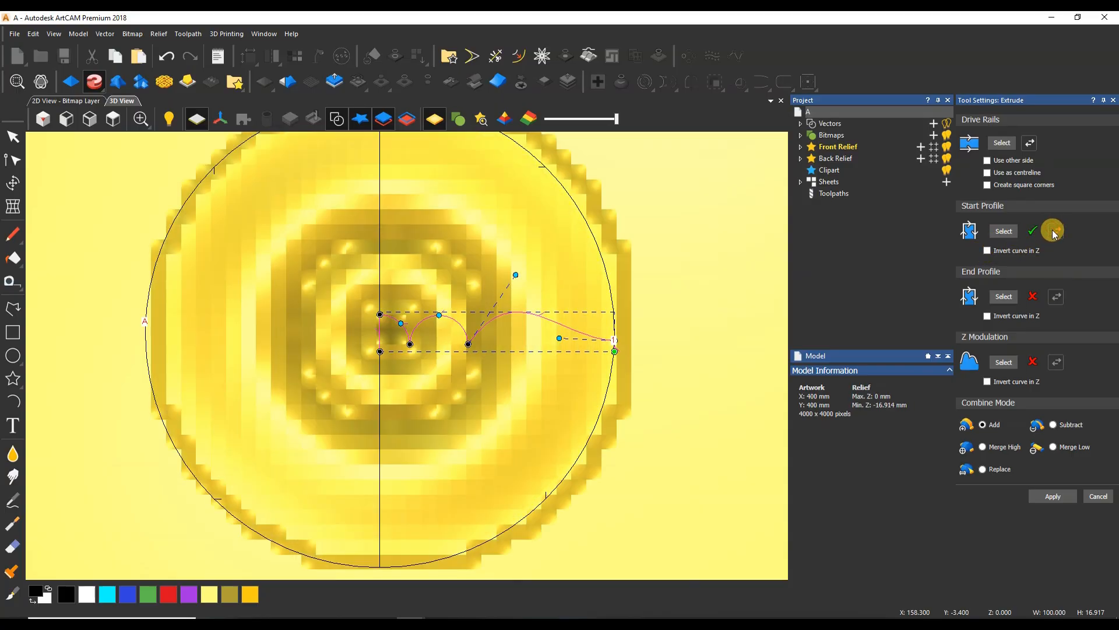
pyautogui.moveTo(408, 374); pyautogui.dragTo(909, 227)
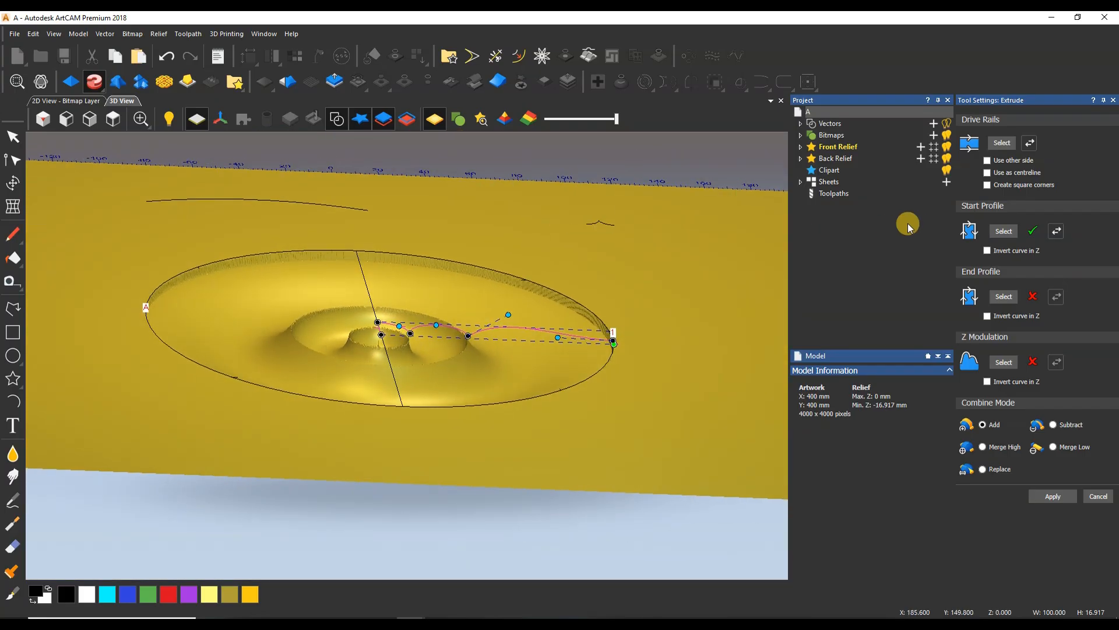
pyautogui.click(987, 251)
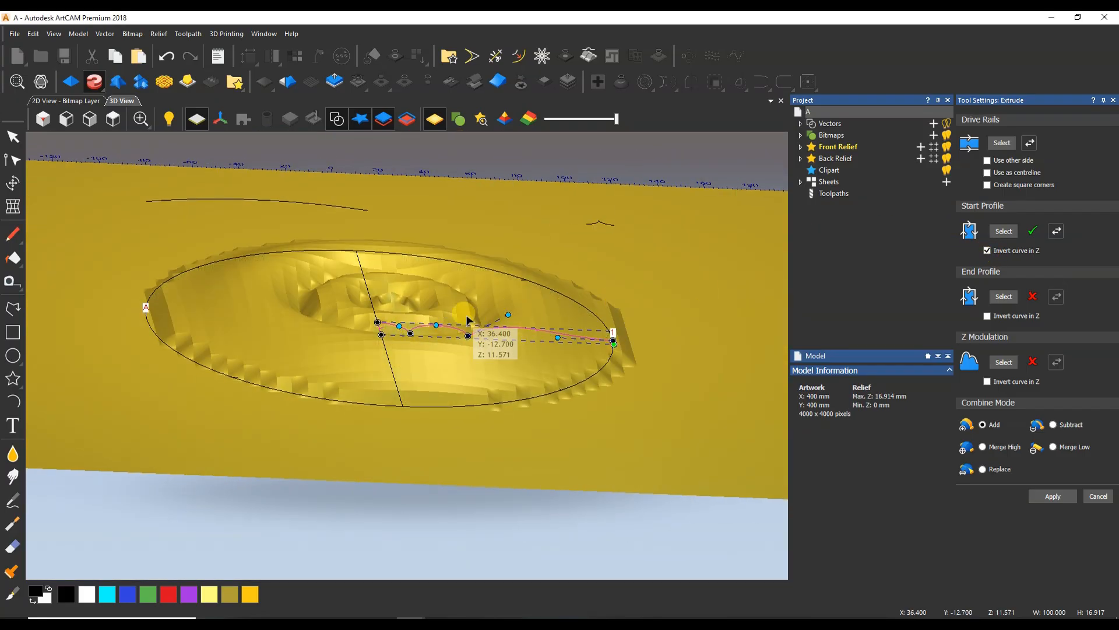
pyautogui.moveTo(437, 303); pyautogui.dragTo(424, 422)
pyautogui.scroll(-3, 432, 383)
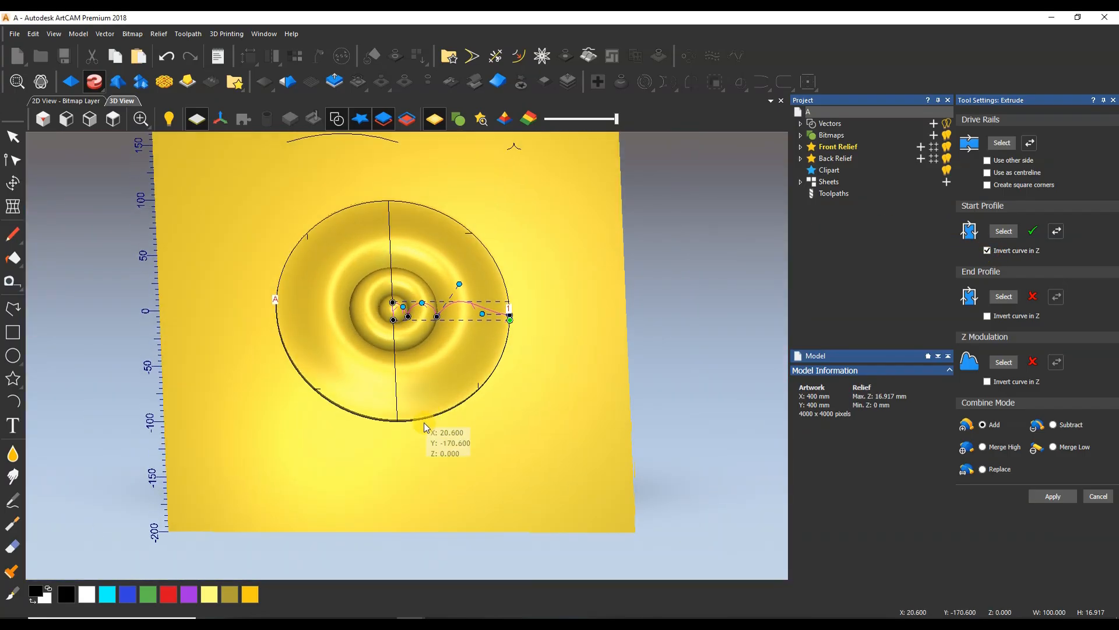
# Inspect the inverted circular relief from above and at an angle, and close the Extrude tool.
pyautogui.click(116, 120)
pyautogui.scroll(4, 417, 369)
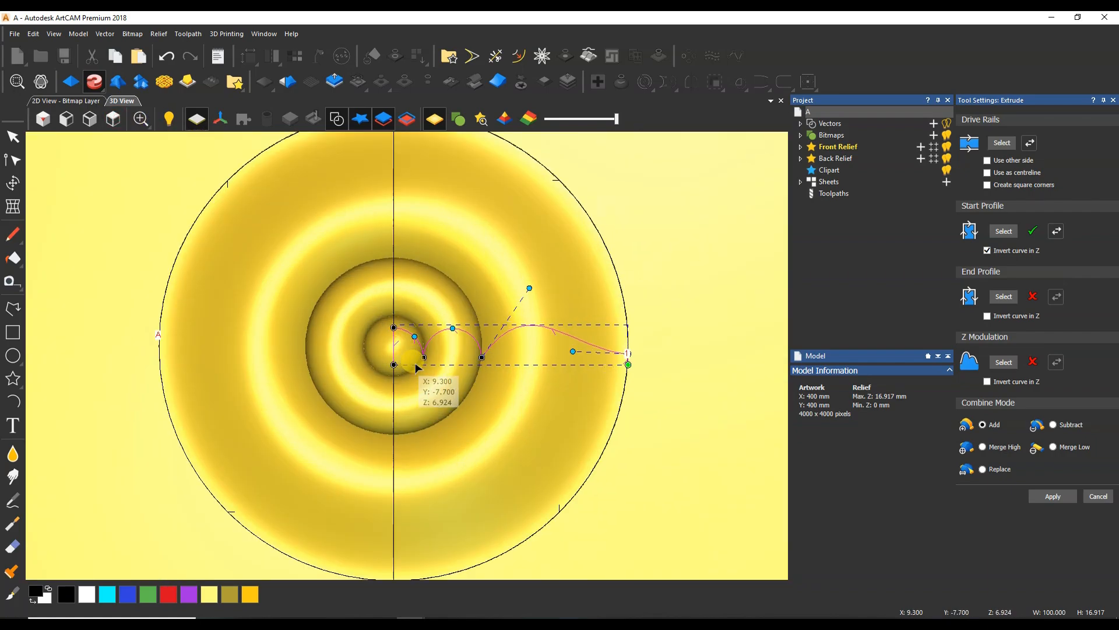
pyautogui.moveTo(417, 369); pyautogui.dragTo(481, 274)
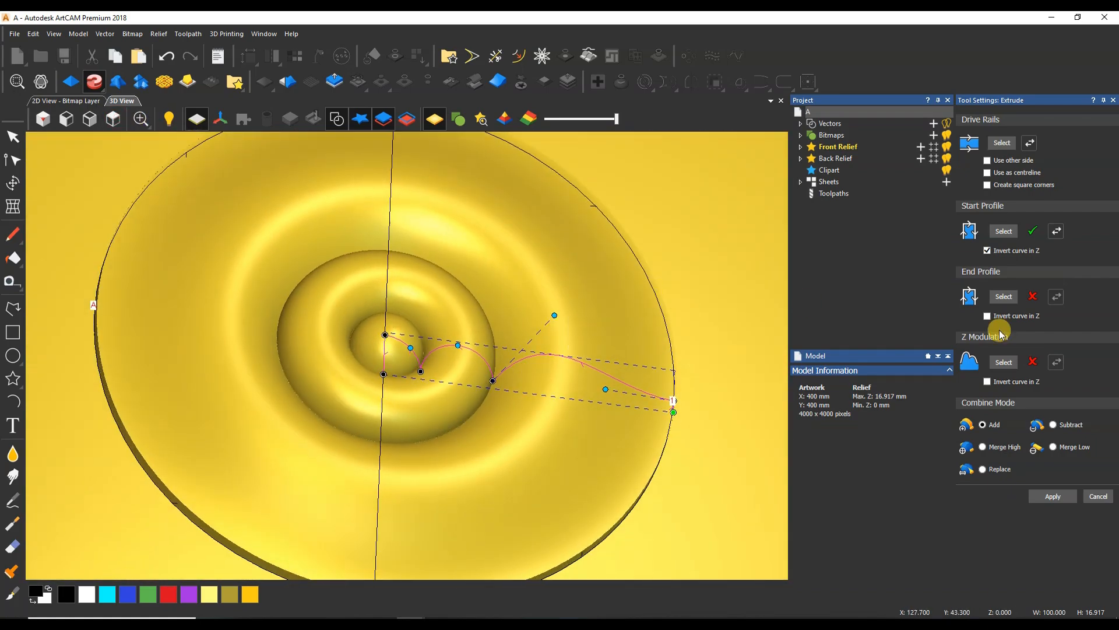
pyautogui.scroll(-3, 438, 357)
pyautogui.moveTo(437, 357); pyautogui.dragTo(325, 387)
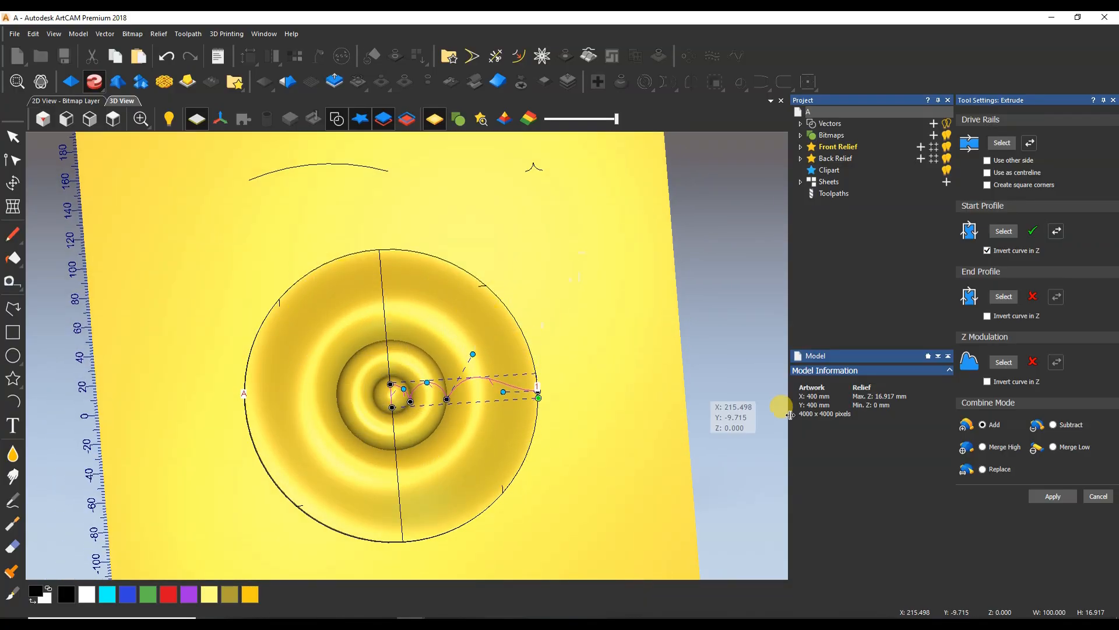
pyautogui.click(1099, 497)
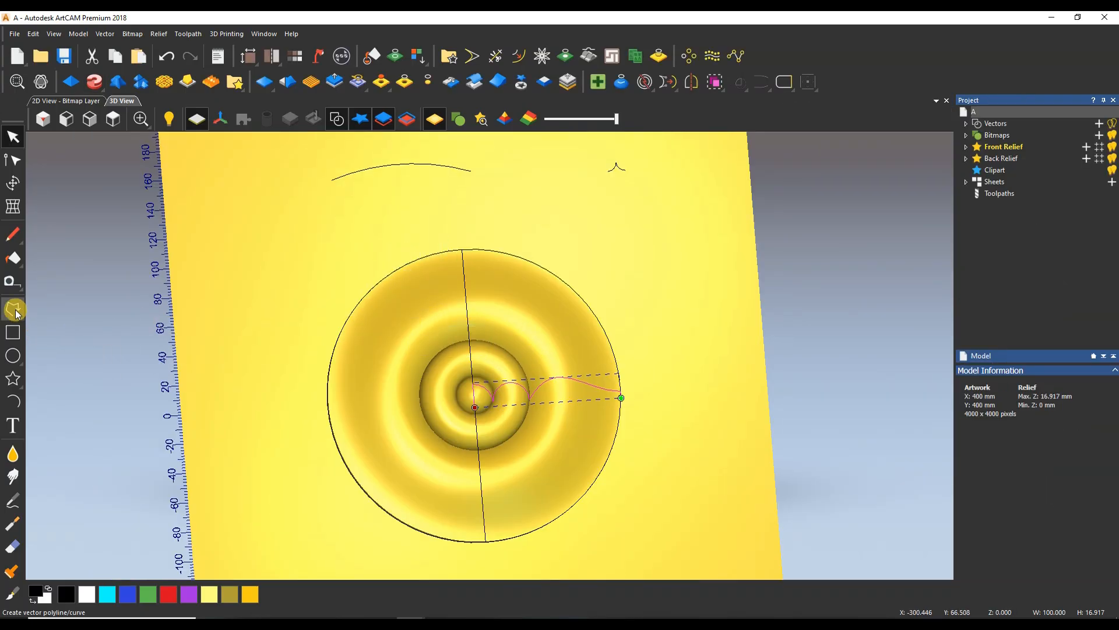
pyautogui.click(113, 119)
pyautogui.scroll(3, 515, 335)
pyautogui.scroll(1, 515, 334)
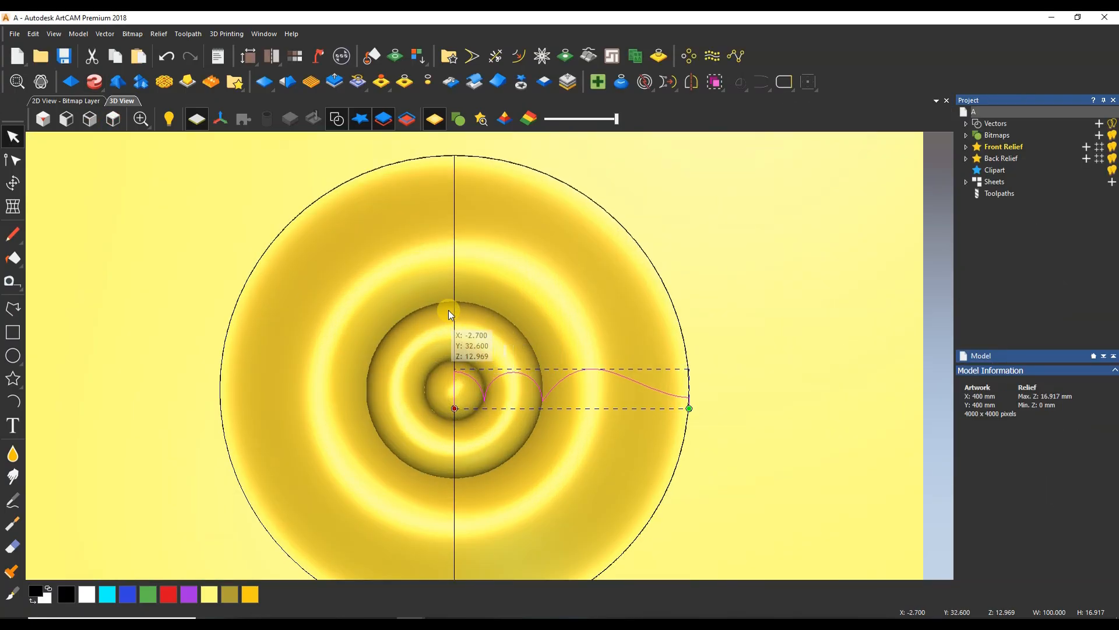
pyautogui.scroll(1, 449, 310)
pyautogui.click(13, 309)
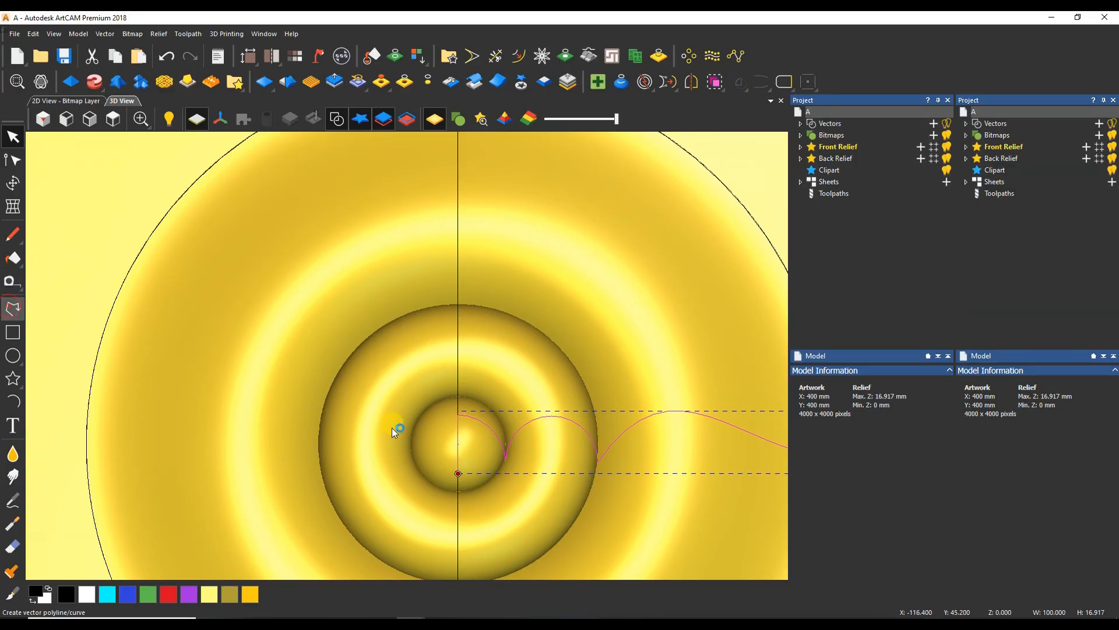
pyautogui.press('Escape')
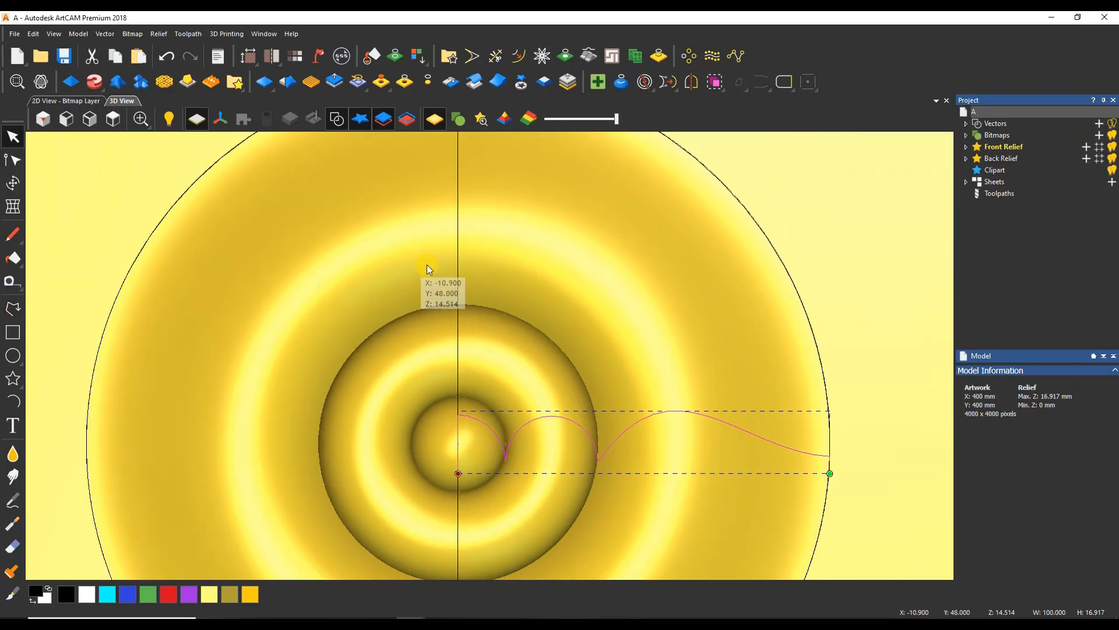
# Node-edit the vertical line through the circle and move its lower end up to the groove around the inner rings.
pyautogui.moveTo(493, 256); pyautogui.dragTo(404, 284)
pyautogui.press('n')
pyautogui.scroll(-4, 380, 430)
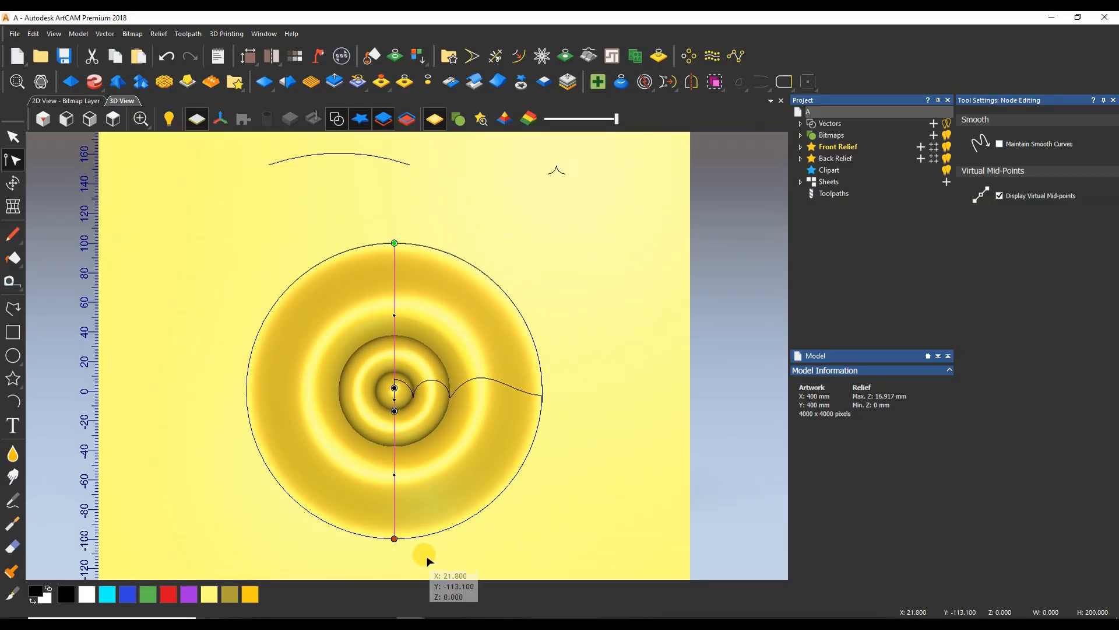
pyautogui.scroll(-2, 428, 539)
pyautogui.scroll(-1, 429, 467)
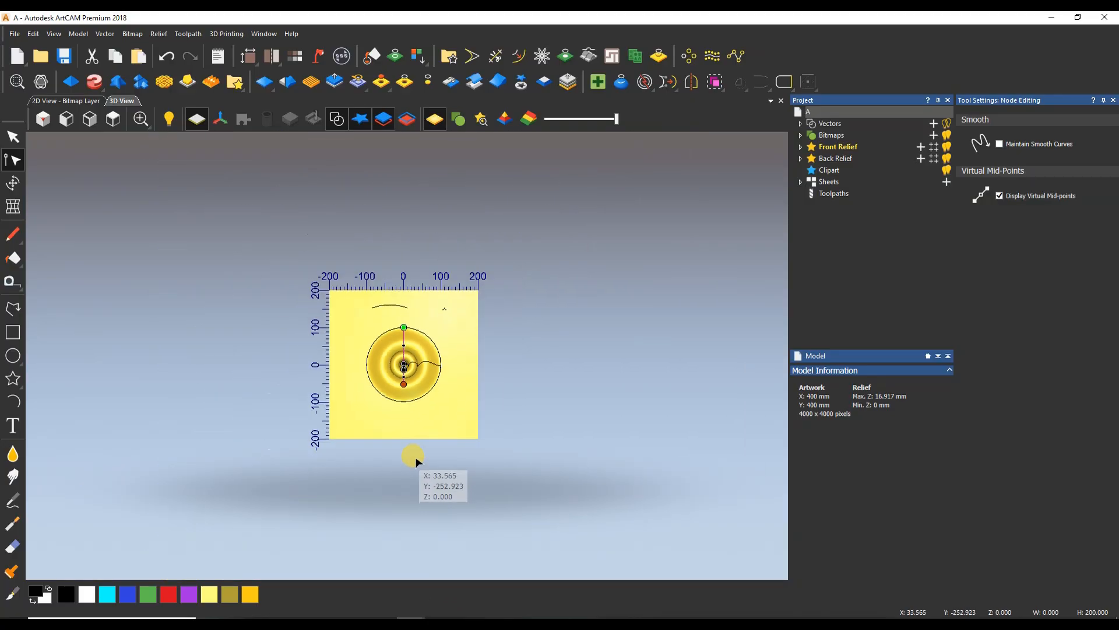
pyautogui.moveTo(406, 394); pyautogui.dragTo(410, 348)
# In the 2D view, shorten the vertical line to about 98 mm so that it ends near the circle's centre.
pyautogui.scroll(2, 410, 358)
pyautogui.scroll(2, 411, 359)
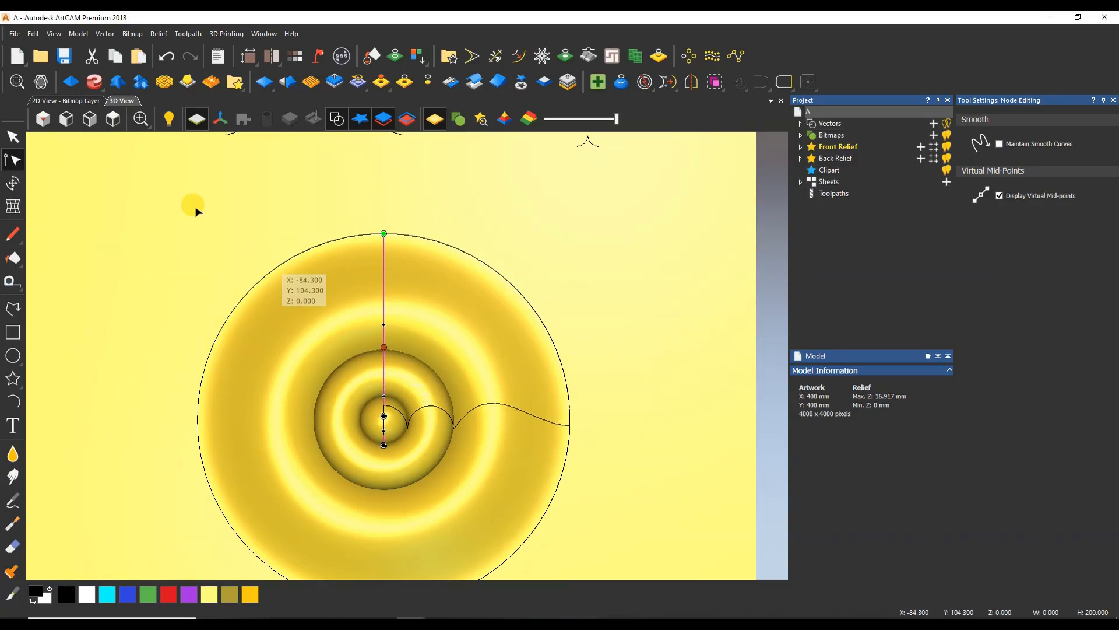
pyautogui.click(91, 101)
pyautogui.scroll(2, 431, 396)
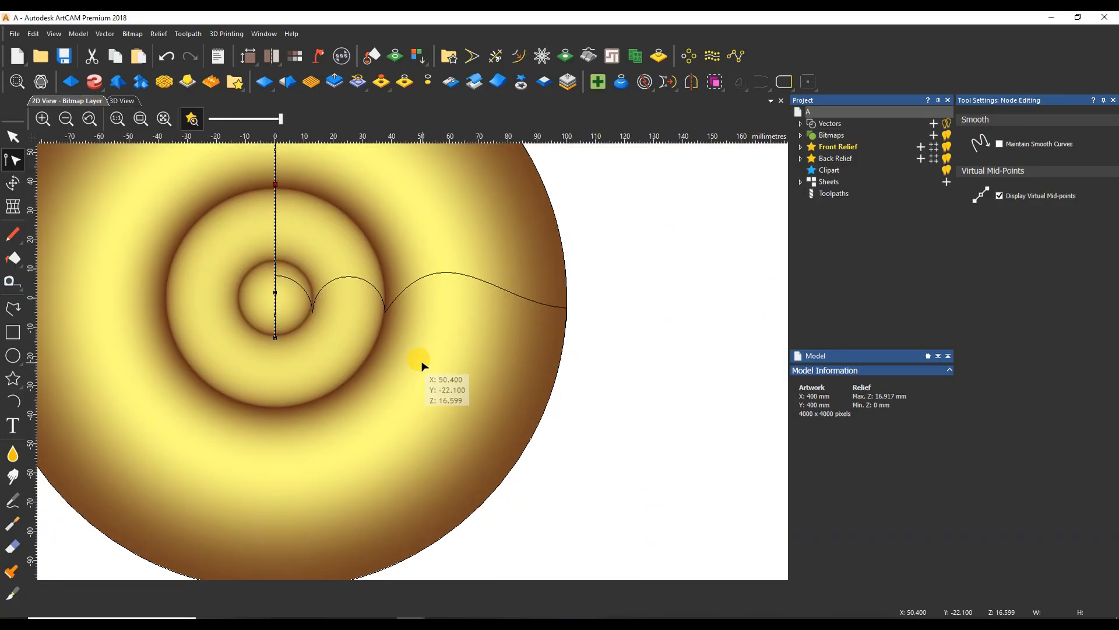
pyautogui.moveTo(276, 185); pyautogui.dragTo(102, 232)
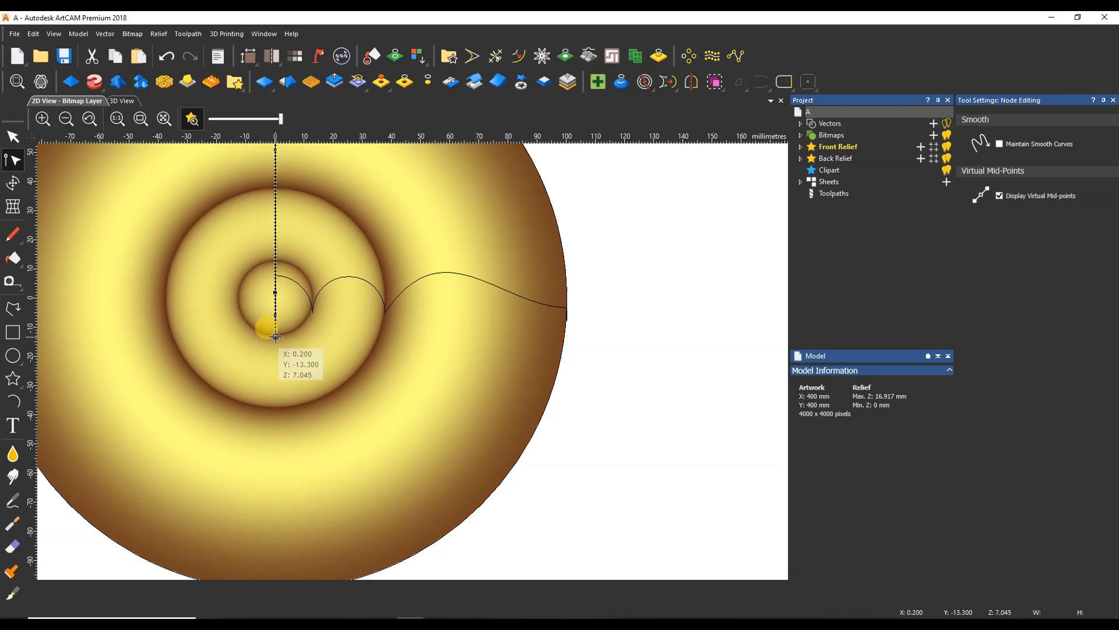
pyautogui.moveTo(276, 336); pyautogui.dragTo(275, 292)
pyautogui.scroll(-1, 288, 304)
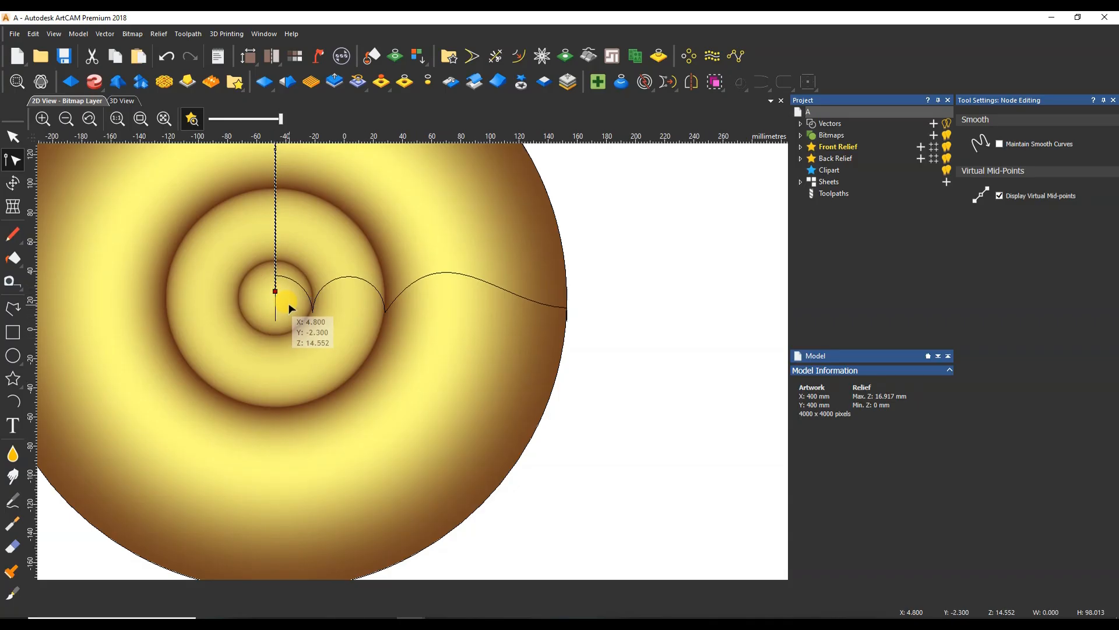
# Shorten the vertical line to about 62 mm by moving its lower end to the groove around the inner rings.
pyautogui.scroll(1, 353, 261)
pyautogui.scroll(-1, 352, 298)
pyautogui.scroll(-1, 351, 299)
pyautogui.moveTo(393, 368); pyautogui.dragTo(405, 346)
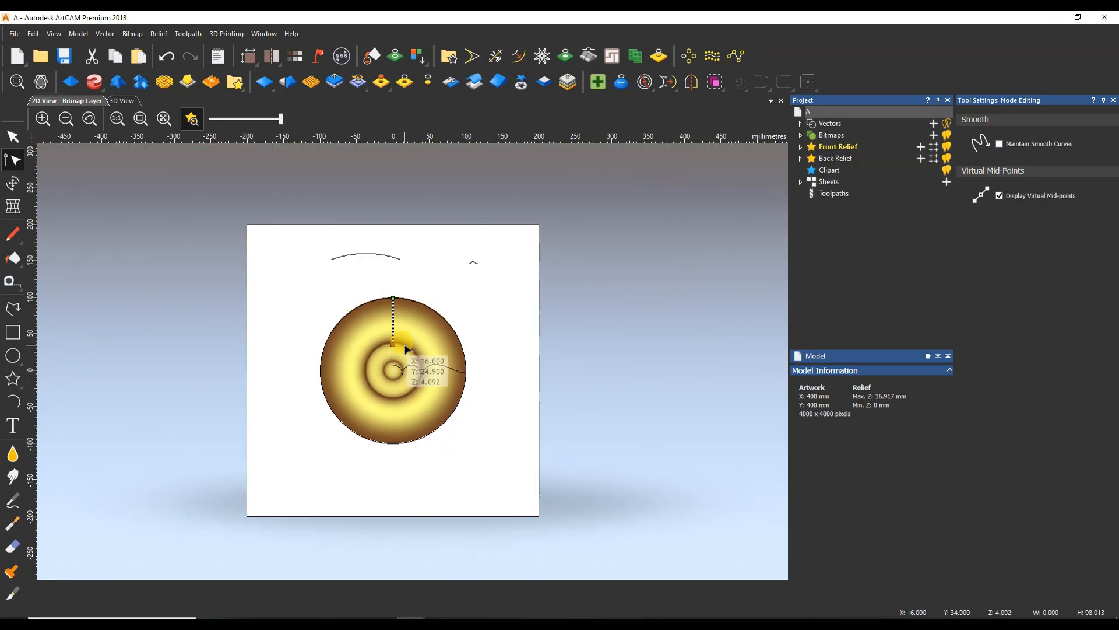
pyautogui.scroll(3, 406, 349)
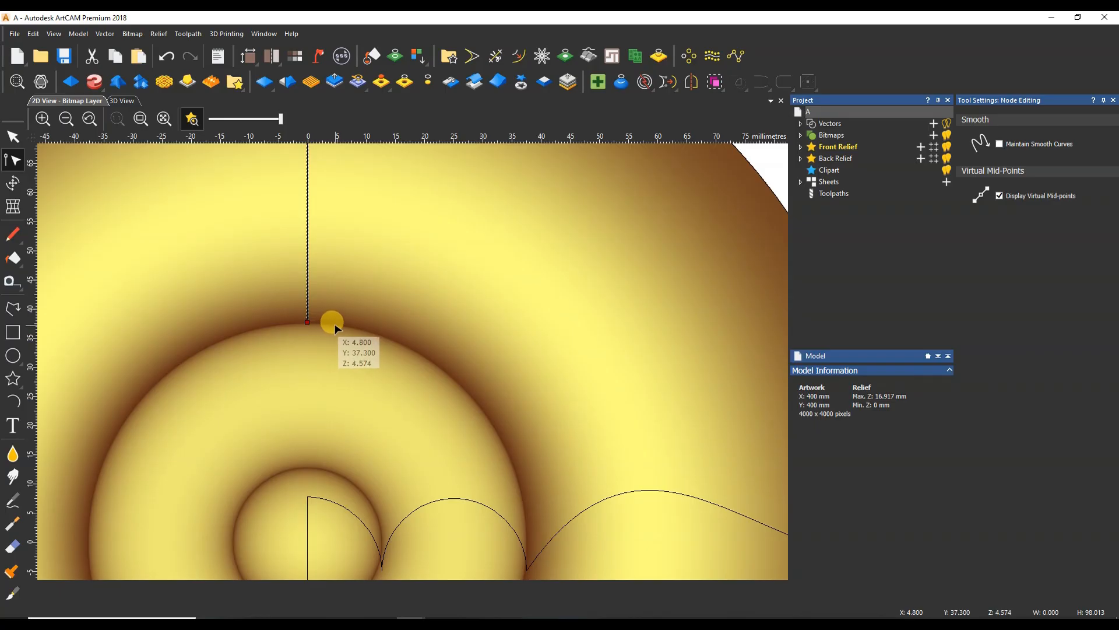
pyautogui.scroll(-3, 335, 328)
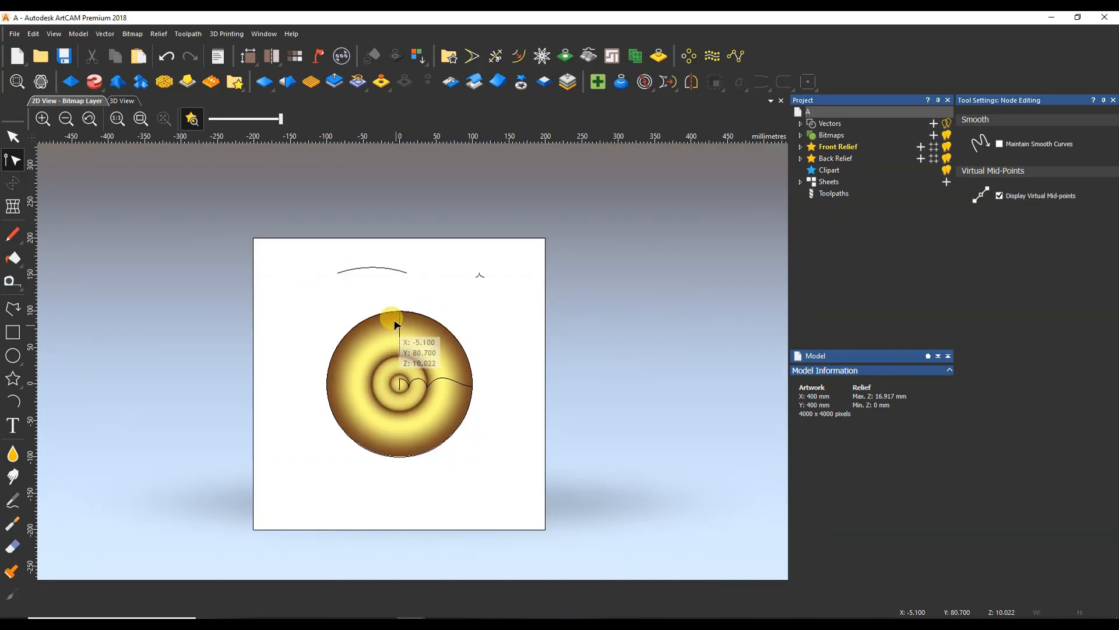
# Try to extrude the small pointed profile as start profile along the shortened vertical line in the 3D view.
pyautogui.scroll(3, 478, 271)
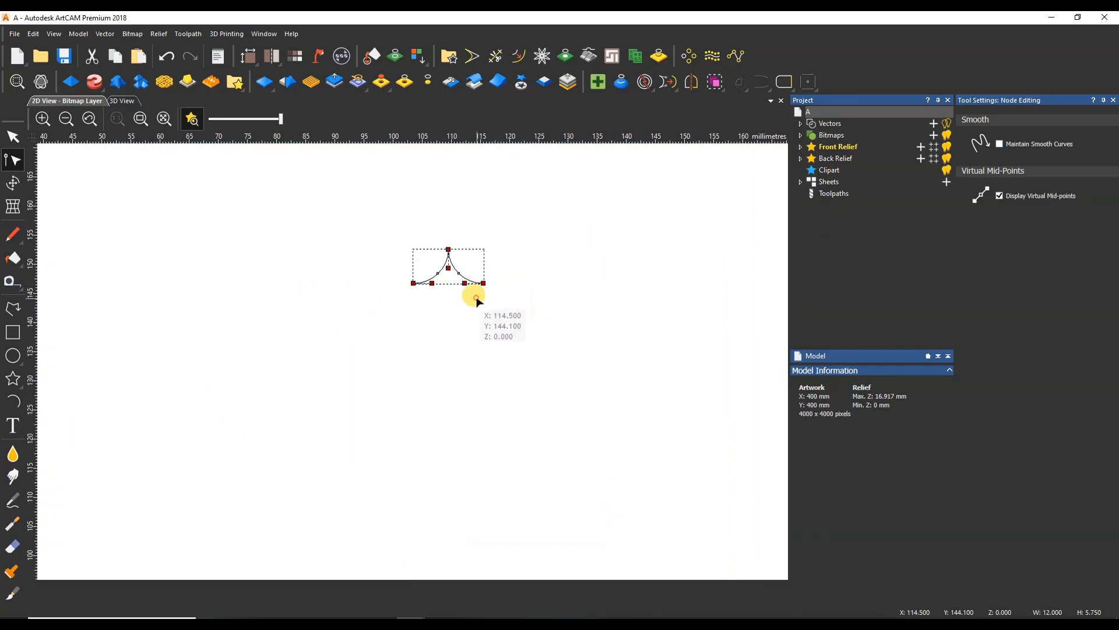
pyautogui.click(444, 273)
pyautogui.scroll(-3, 453, 280)
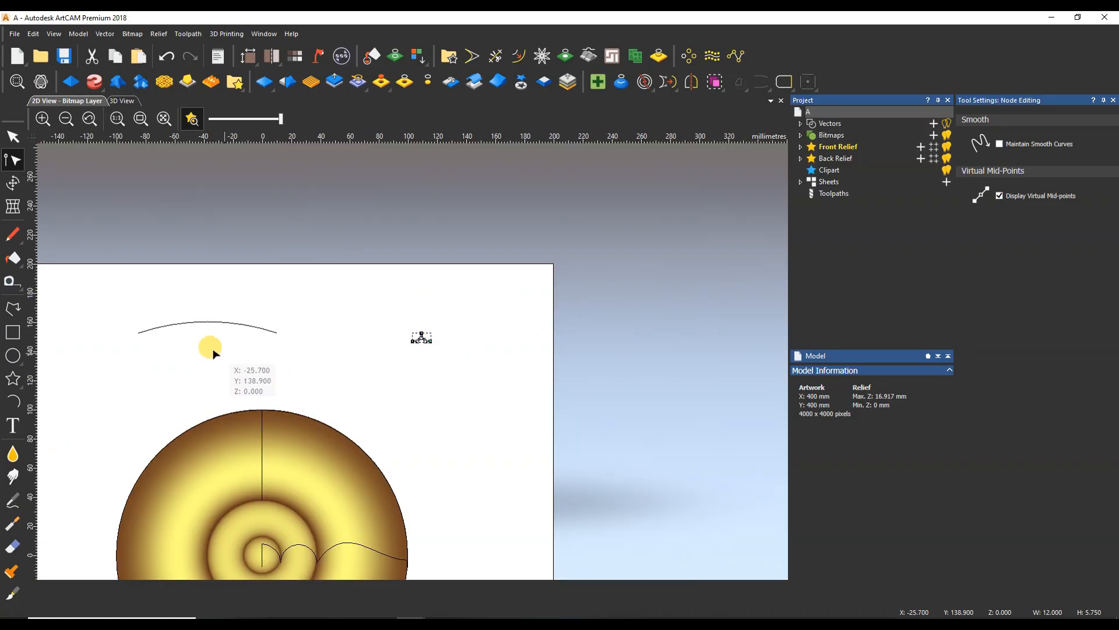
pyautogui.click(124, 101)
pyautogui.click(115, 119)
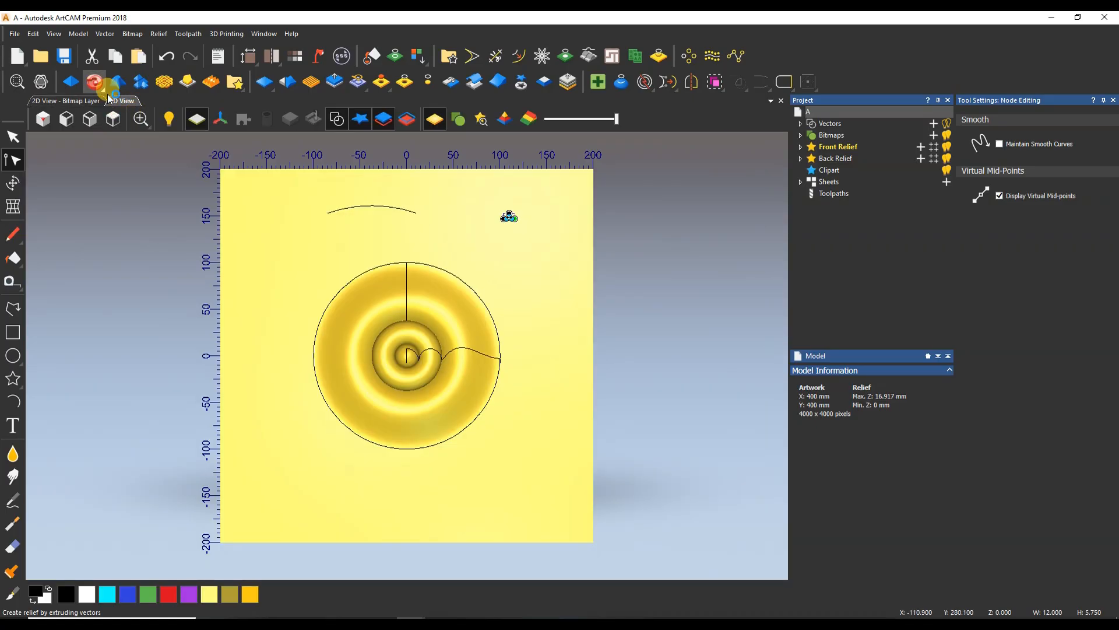
pyautogui.click(107, 91)
pyautogui.click(406, 302)
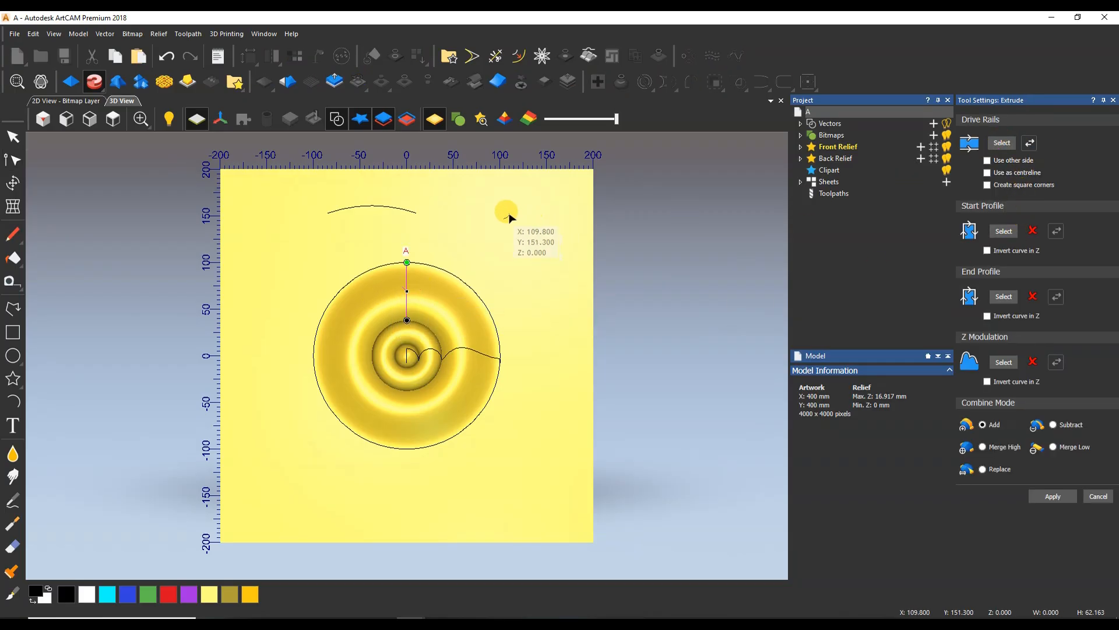
pyautogui.click(1003, 231)
pyautogui.scroll(3, 425, 315)
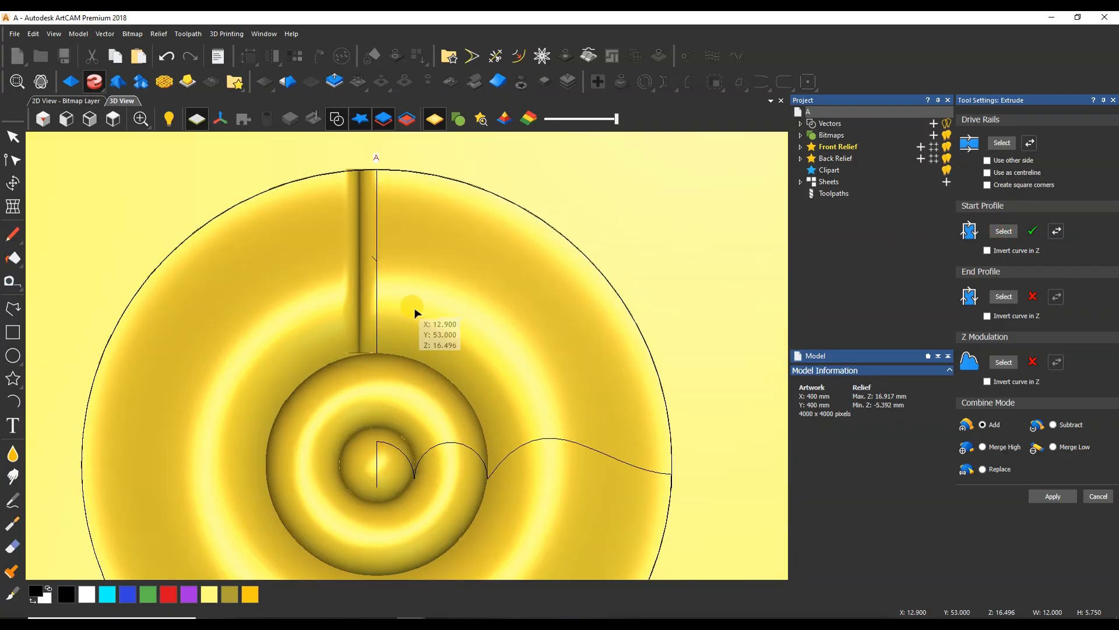
# Try the vertical line as the extrusion's centreline, check the groove from an angle, and cancel the extrusion.
pyautogui.click(986, 175)
pyautogui.moveTo(447, 334); pyautogui.dragTo(470, 389, button='middle')
pyautogui.moveTo(469, 389); pyautogui.dragTo(525, 219)
pyautogui.click(112, 118)
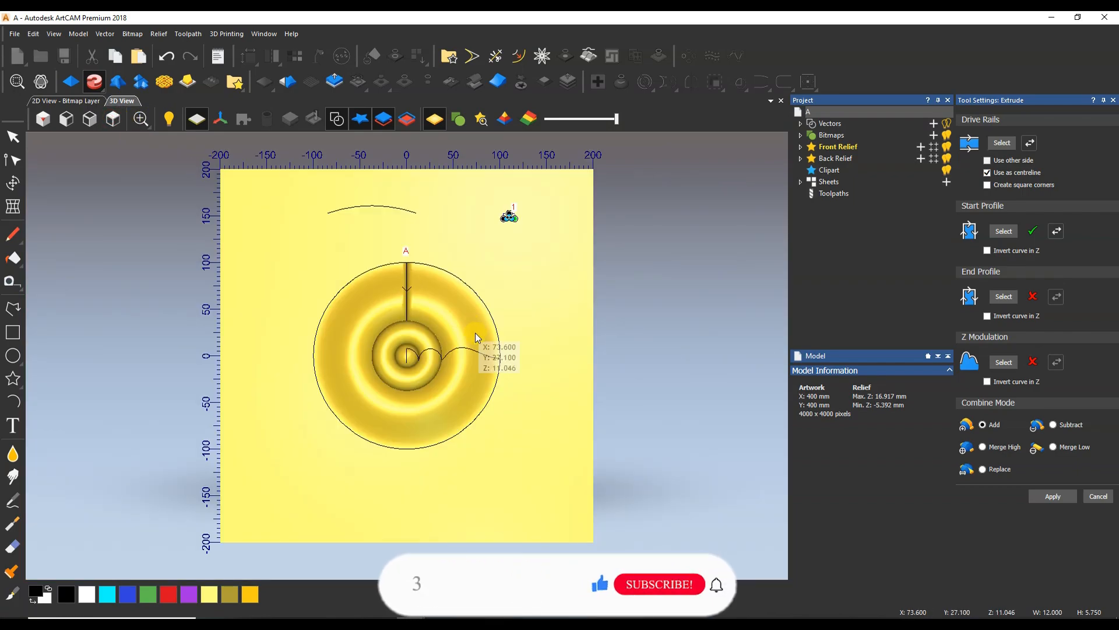
pyautogui.moveTo(476, 334); pyautogui.dragTo(412, 331)
pyautogui.click(1098, 496)
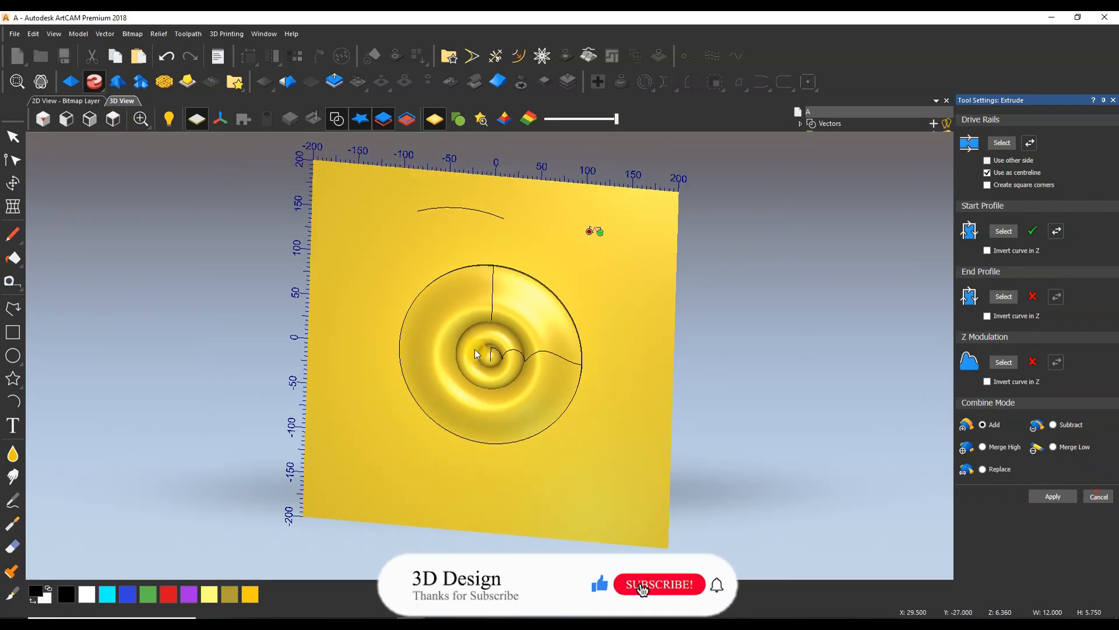
# Rotate-copy the vertical line around X 0, Y 0 to make 15 objects over a total angle of 360 degrees.
pyautogui.click(112, 120)
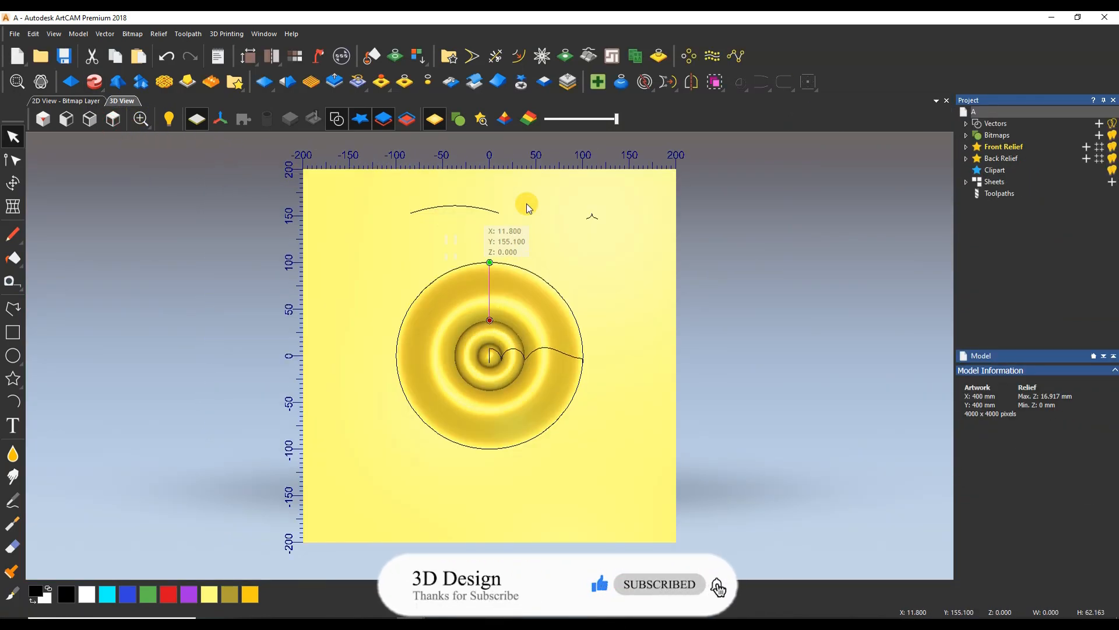
pyautogui.click(691, 57)
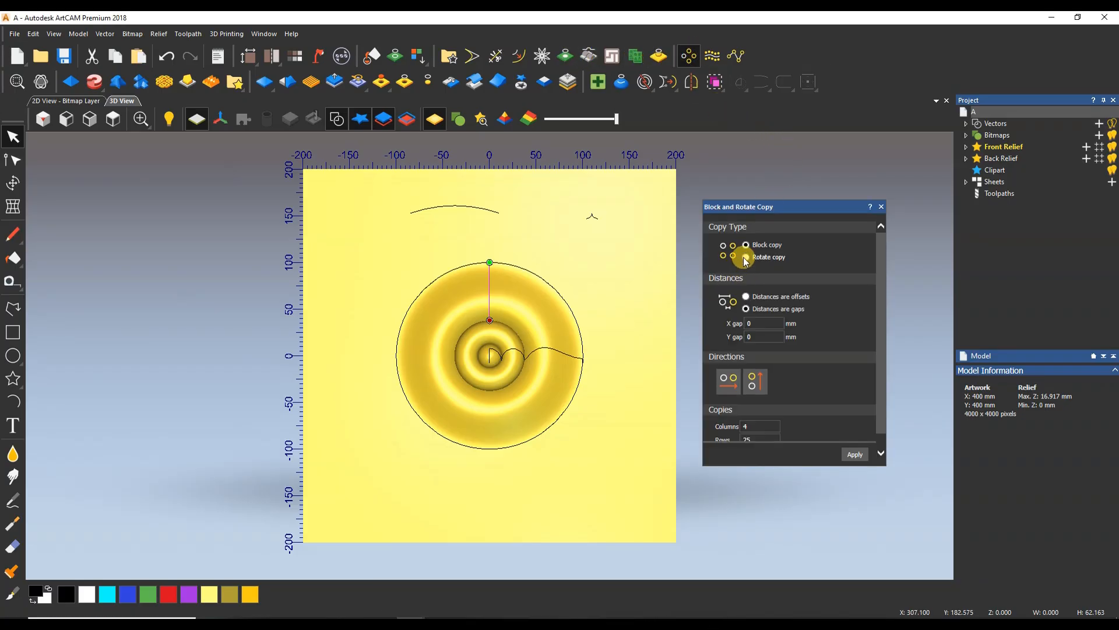
pyautogui.click(746, 257)
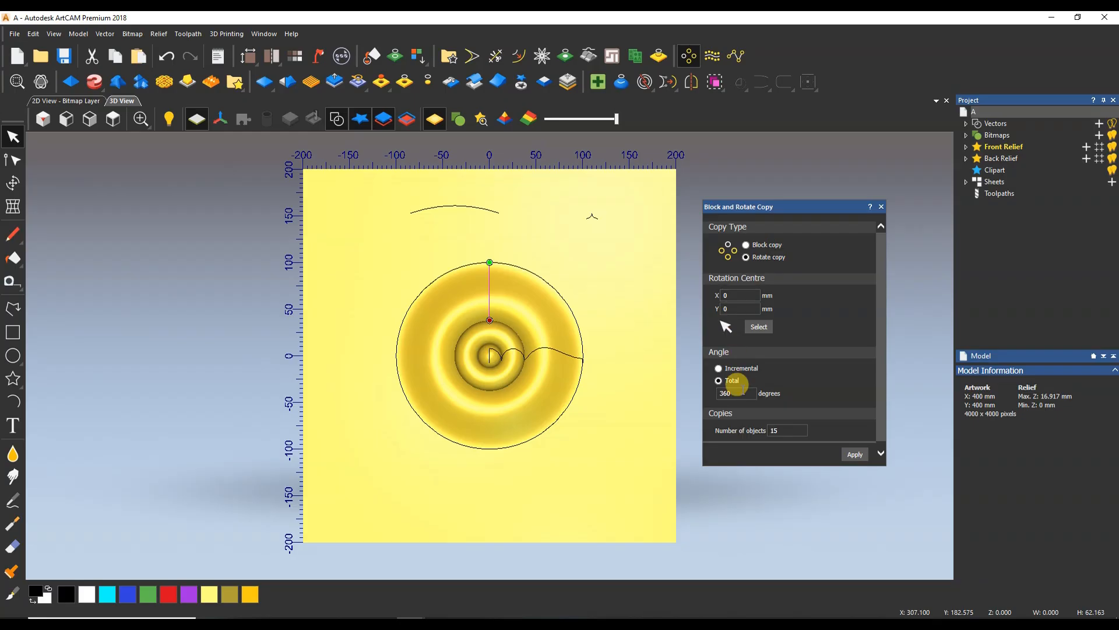
pyautogui.click(859, 456)
pyautogui.click(882, 208)
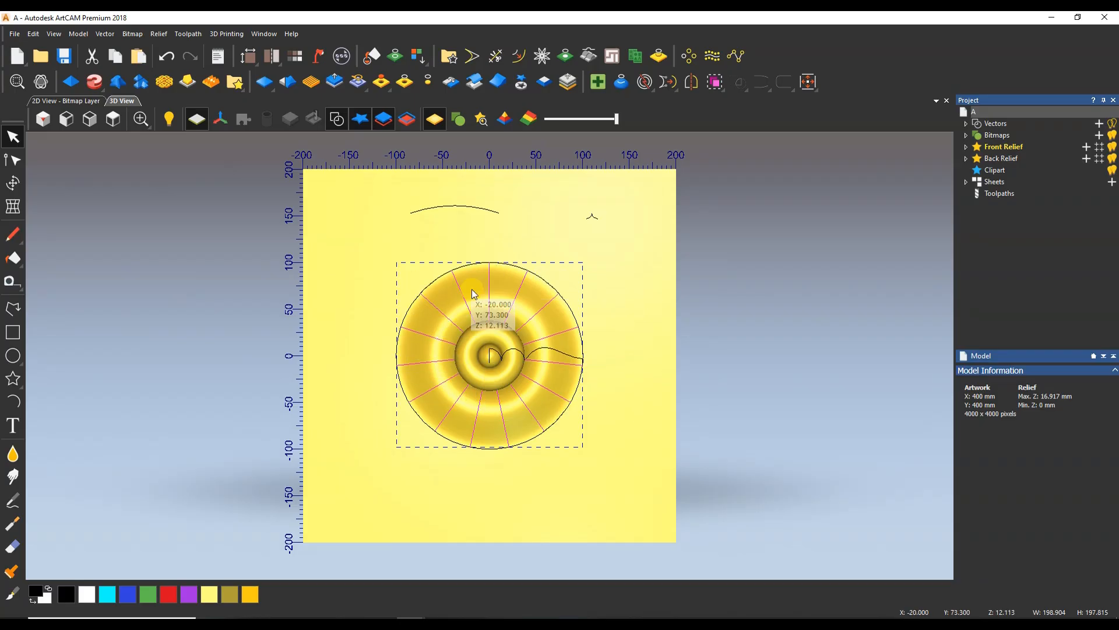
# Start an extrusion on the radial lines with the small pointed curve as the start profile.
pyautogui.click(96, 83)
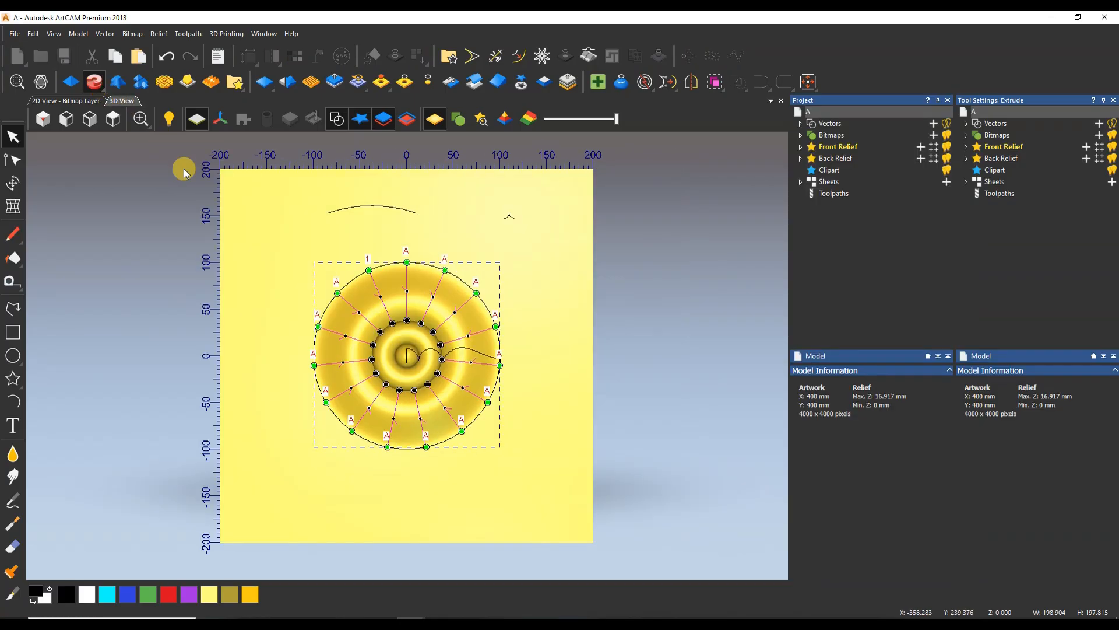
pyautogui.click(505, 219)
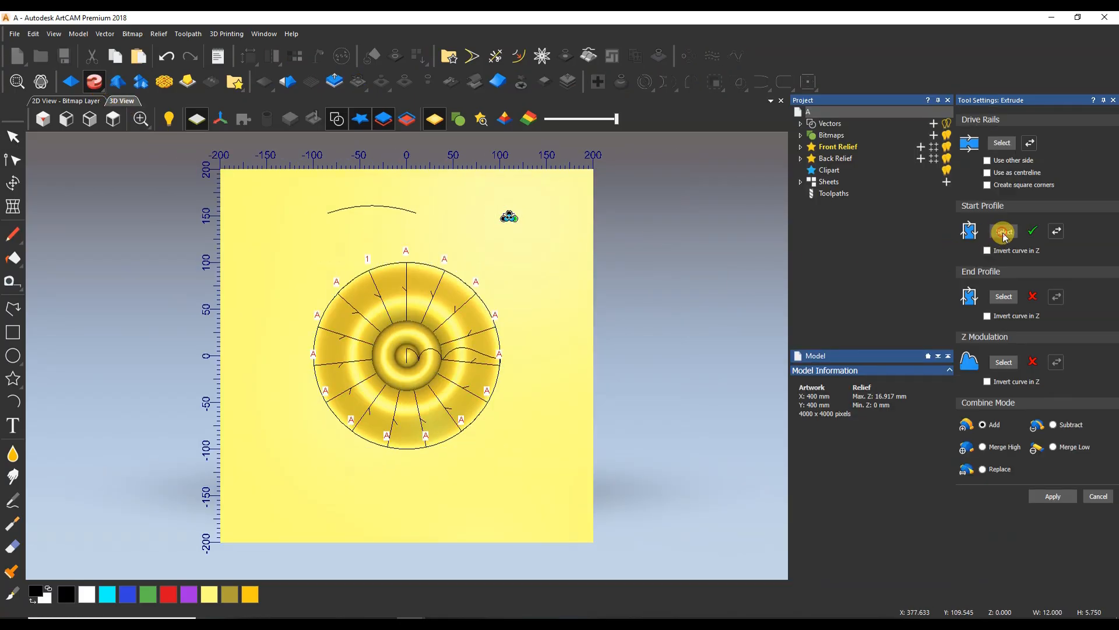
pyautogui.scroll(3, 421, 326)
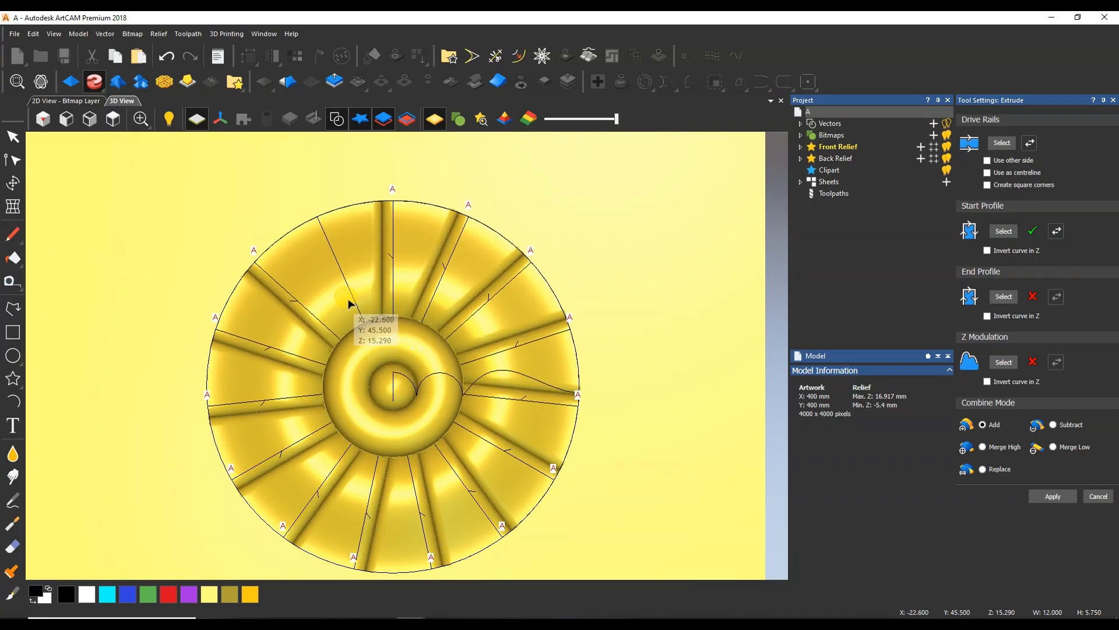
# Make the radial line just left of the vertical one the only drive rail and use it as the centreline.
pyautogui.click(347, 285)
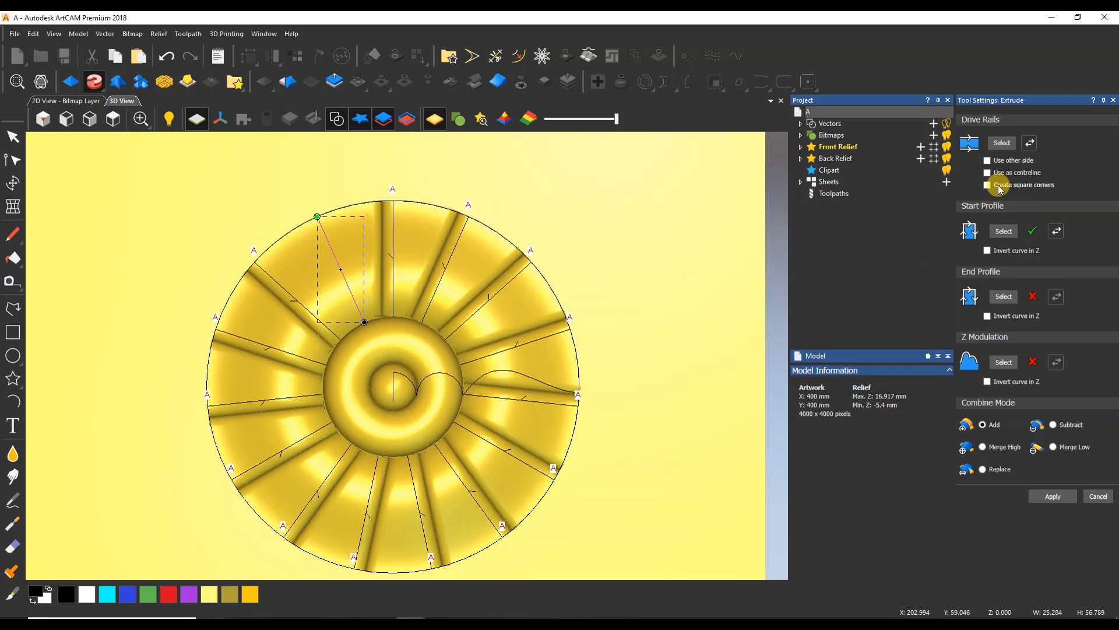
pyautogui.click(1002, 144)
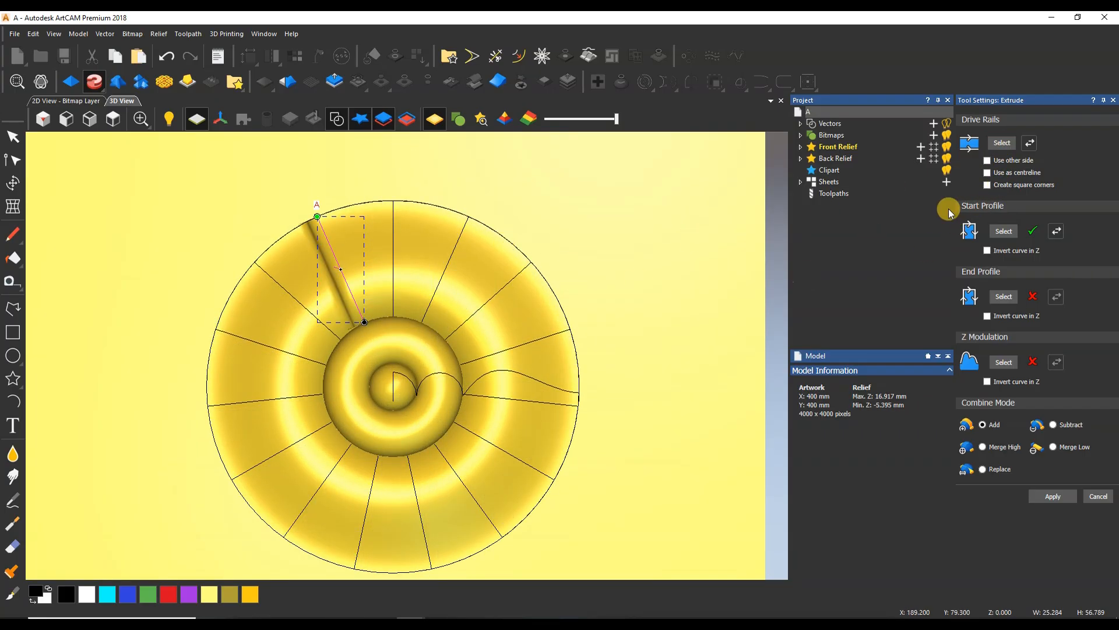
pyautogui.click(987, 172)
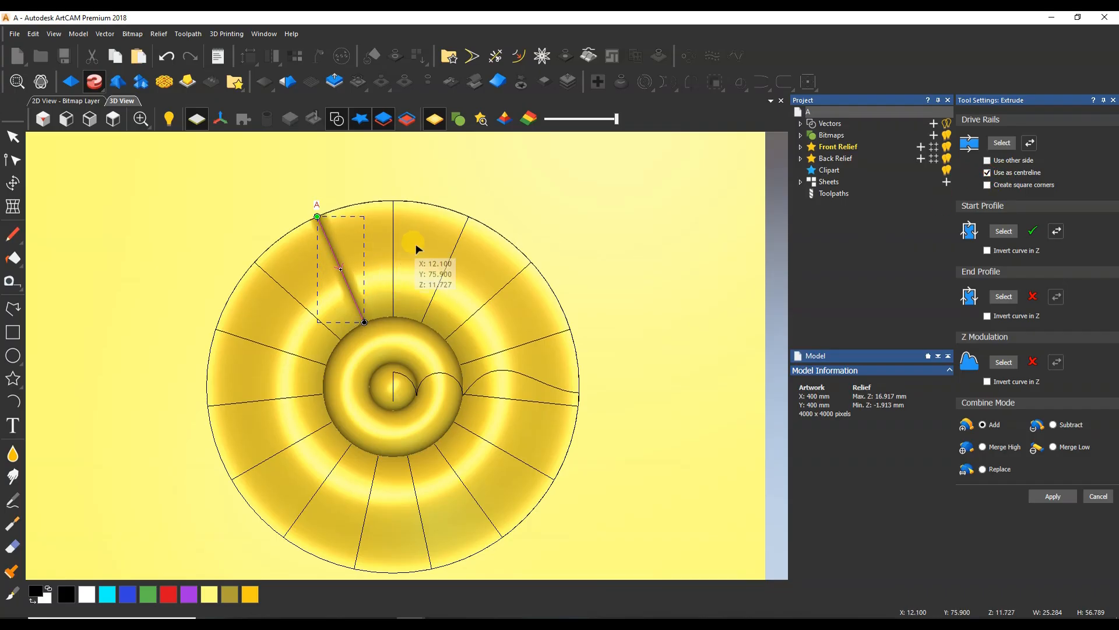
# Add the remaining radial lines around the circle to the selection and assign all 15 as drive rails.
pyautogui.keyDown('shift'); pyautogui.click(393, 251); pyautogui.keyUp('shift')
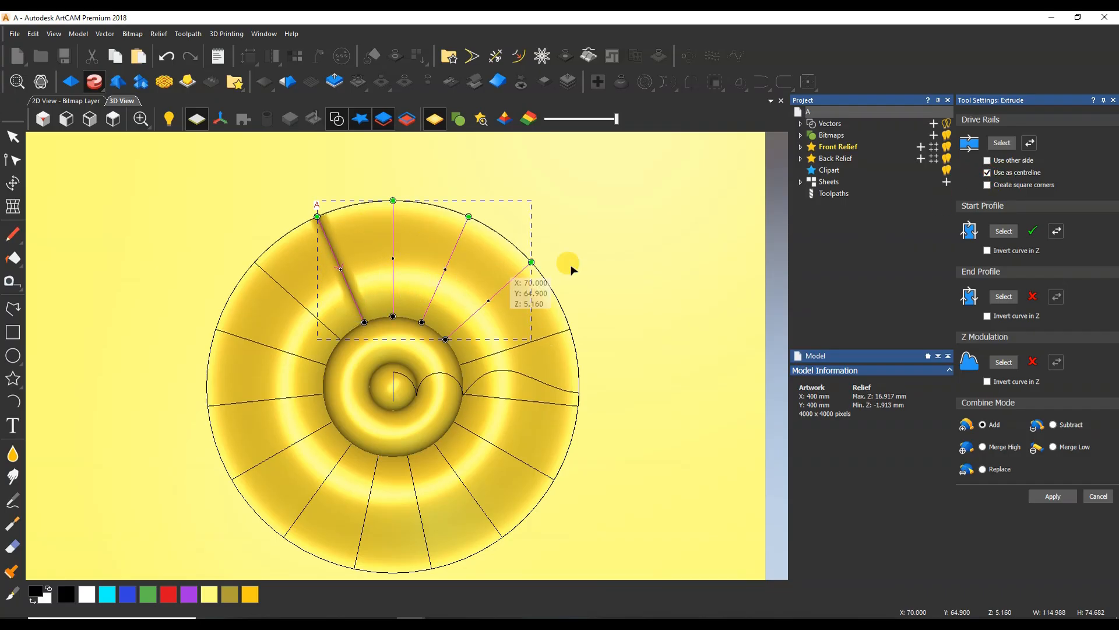
pyautogui.keyDown('shift'); pyautogui.click(527, 343); pyautogui.keyUp('shift')
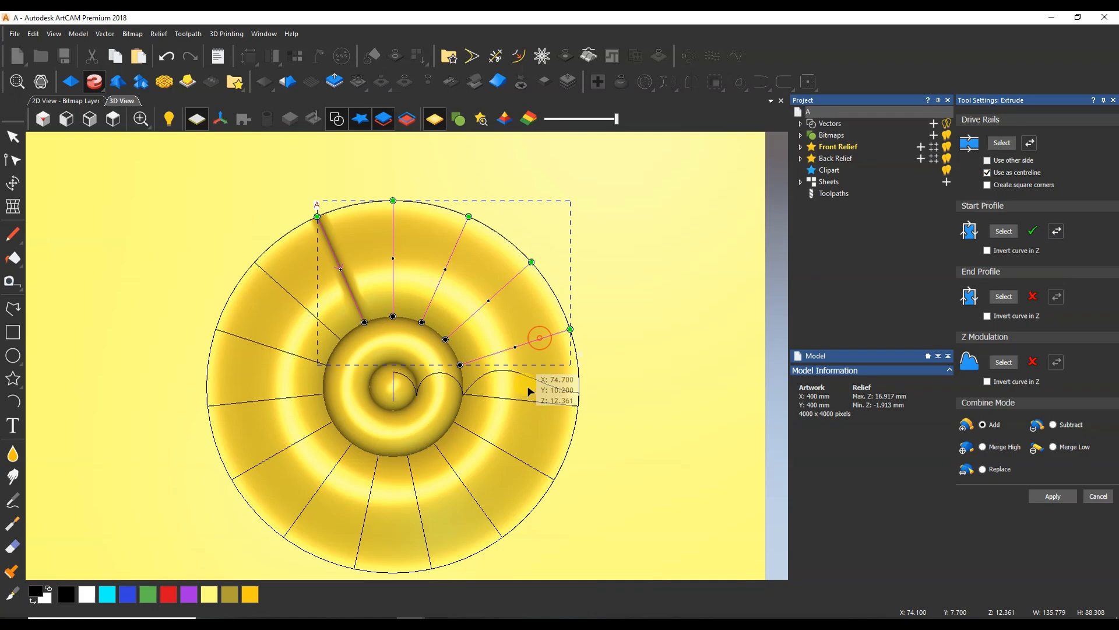
pyautogui.keyDown('shift'); pyautogui.click(506, 452); pyautogui.keyUp('shift')
pyautogui.keyDown('shift'); pyautogui.click(458, 473); pyautogui.keyUp('shift')
pyautogui.keyDown('shift'); pyautogui.click(415, 500); pyautogui.keyUp('shift')
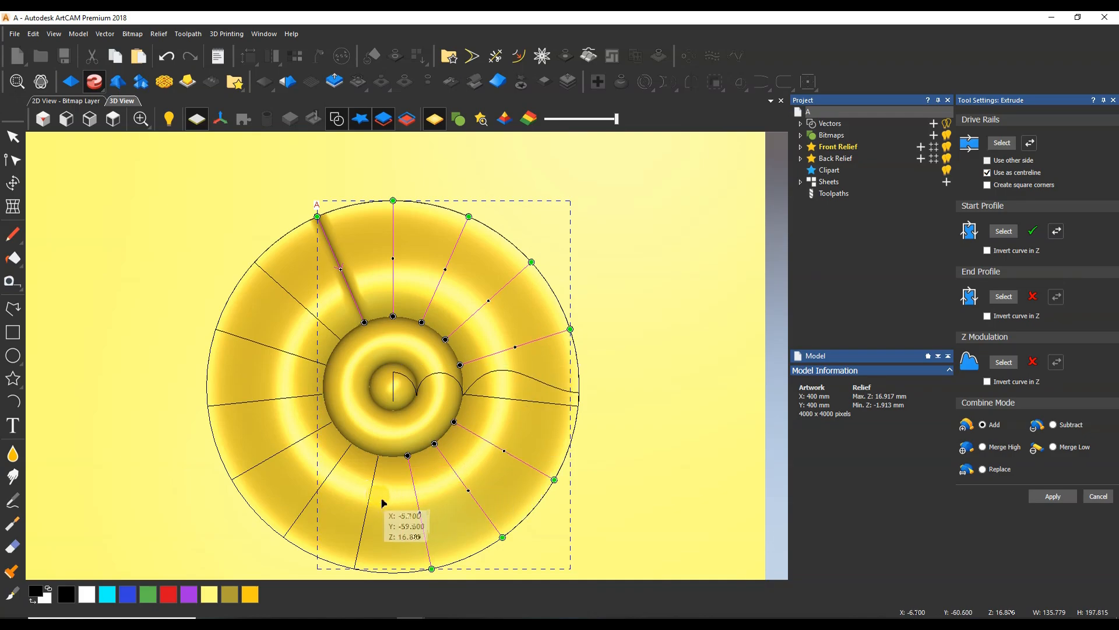
pyautogui.keyDown('shift'); pyautogui.click(368, 502); pyautogui.keyUp('shift')
pyautogui.keyDown('shift'); pyautogui.click(313, 495); pyautogui.keyUp('shift')
pyautogui.keyDown('shift'); pyautogui.click(281, 455); pyautogui.keyUp('shift')
pyautogui.keyDown('shift'); pyautogui.click(257, 401); pyautogui.keyUp('shift')
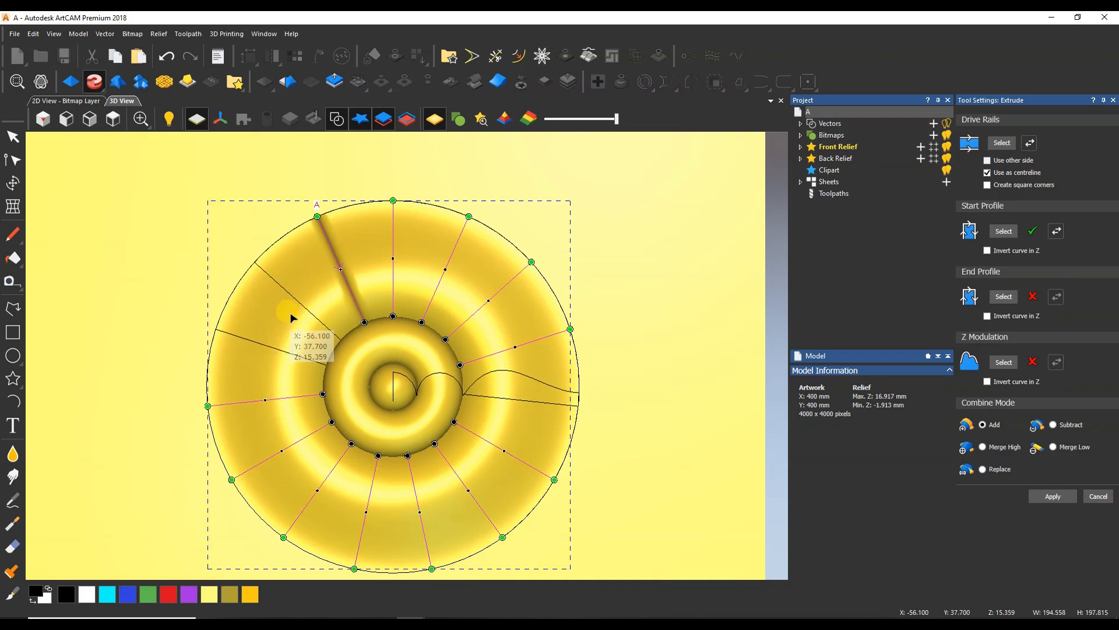
pyautogui.keyDown('shift'); pyautogui.click(295, 298); pyautogui.keyUp('shift')
pyautogui.keyDown('shift'); pyautogui.click(267, 346); pyautogui.keyUp('shift')
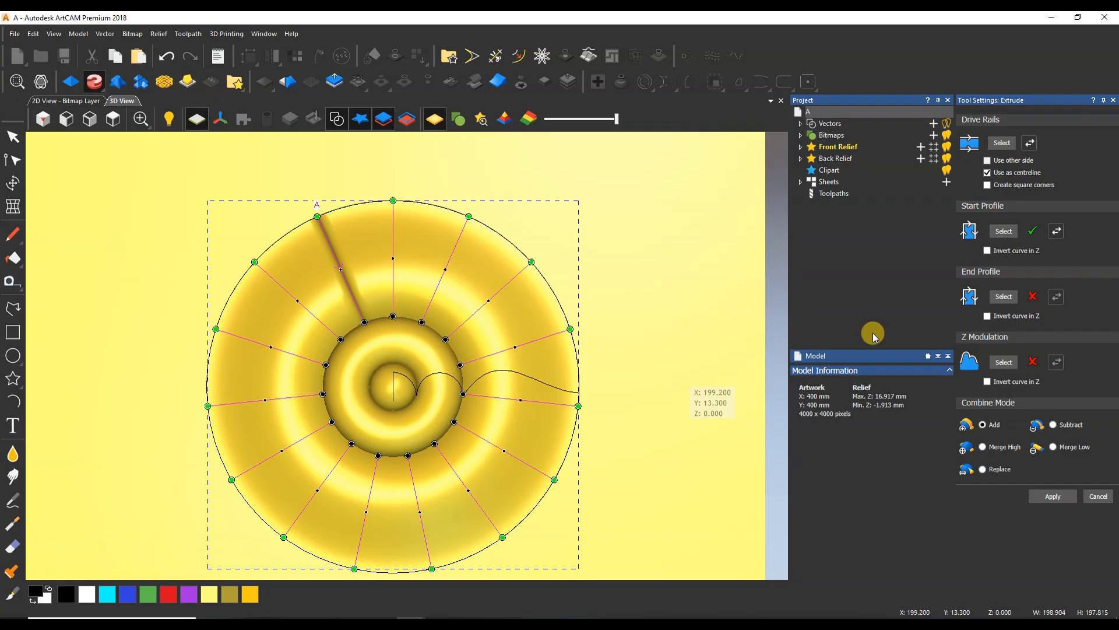
pyautogui.click(1003, 144)
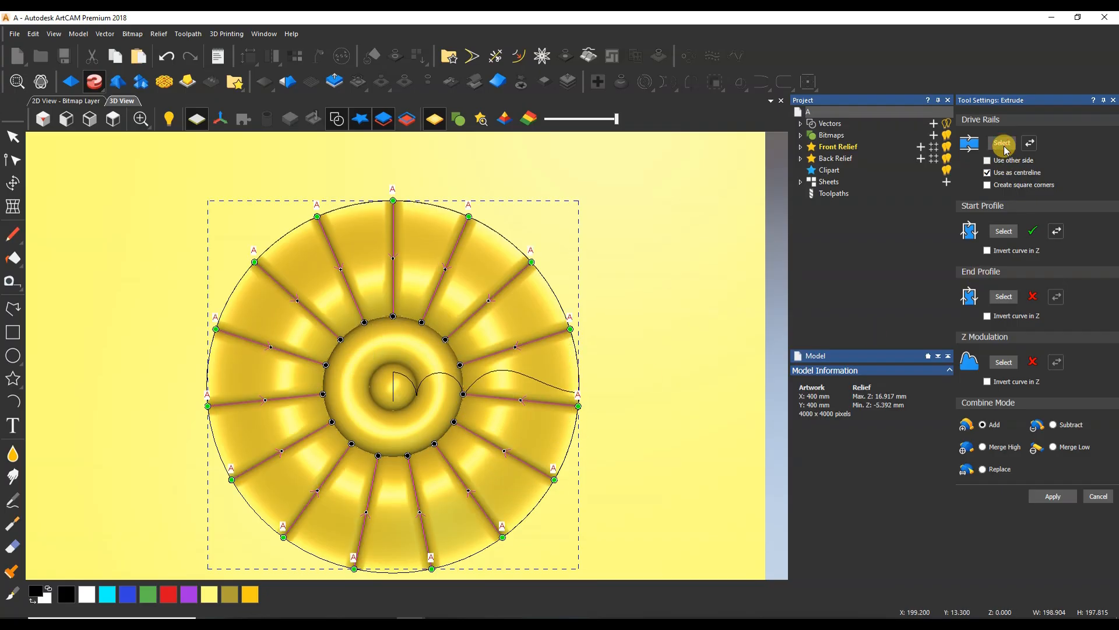
# Hide the vectors and inspect the radial grooves in the circular relief from several angles and distances.
pyautogui.moveTo(459, 383); pyautogui.dragTo(429, 274)
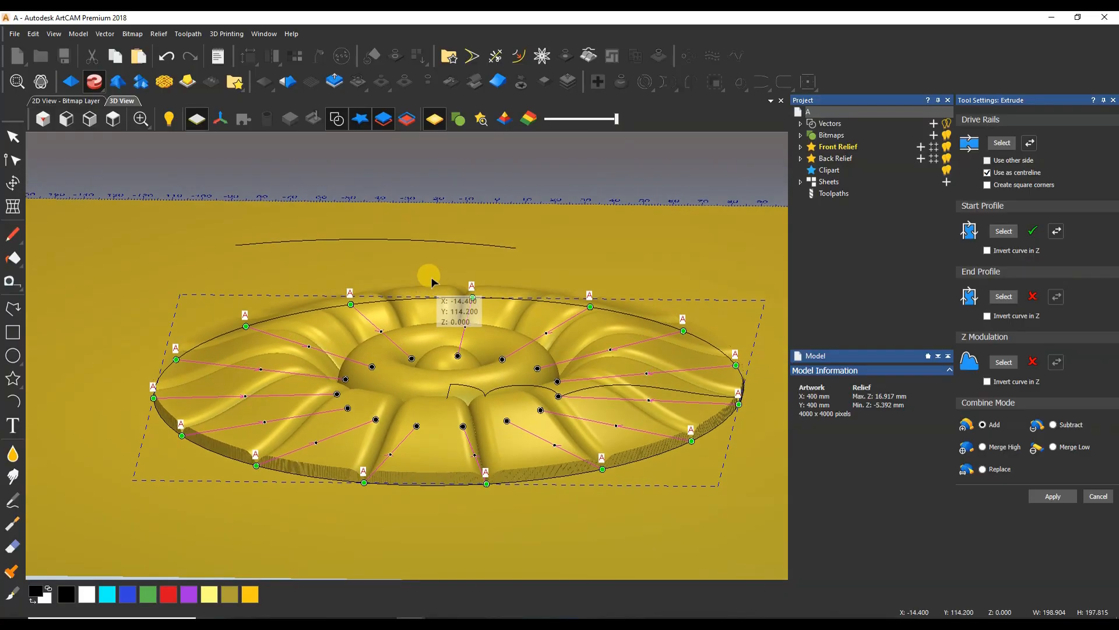
pyautogui.click(342, 125)
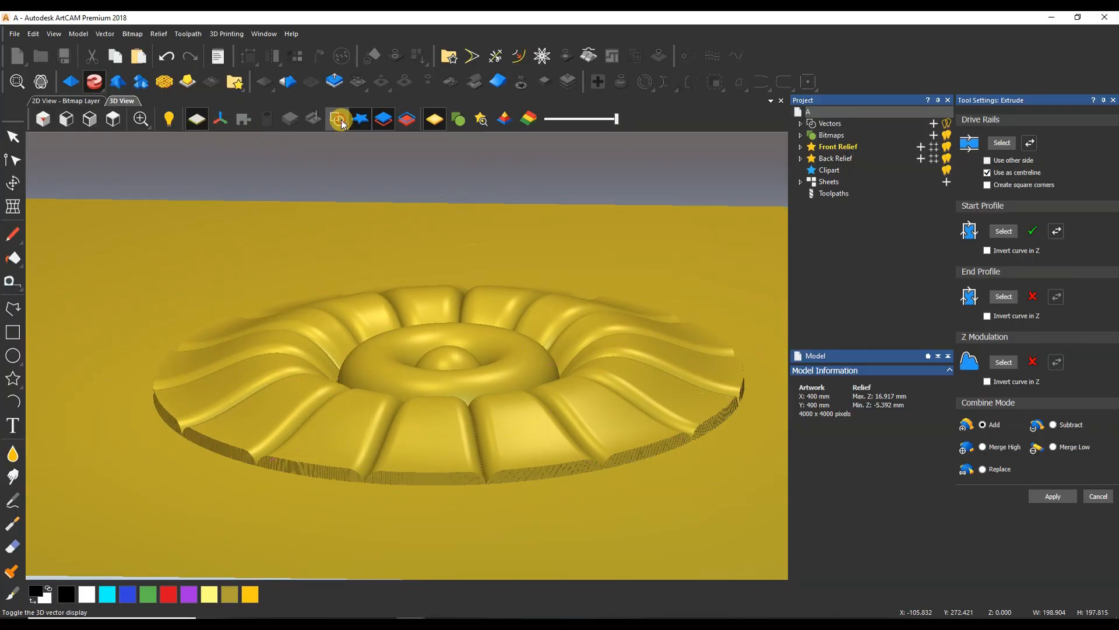
pyautogui.moveTo(480, 342); pyautogui.dragTo(390, 508)
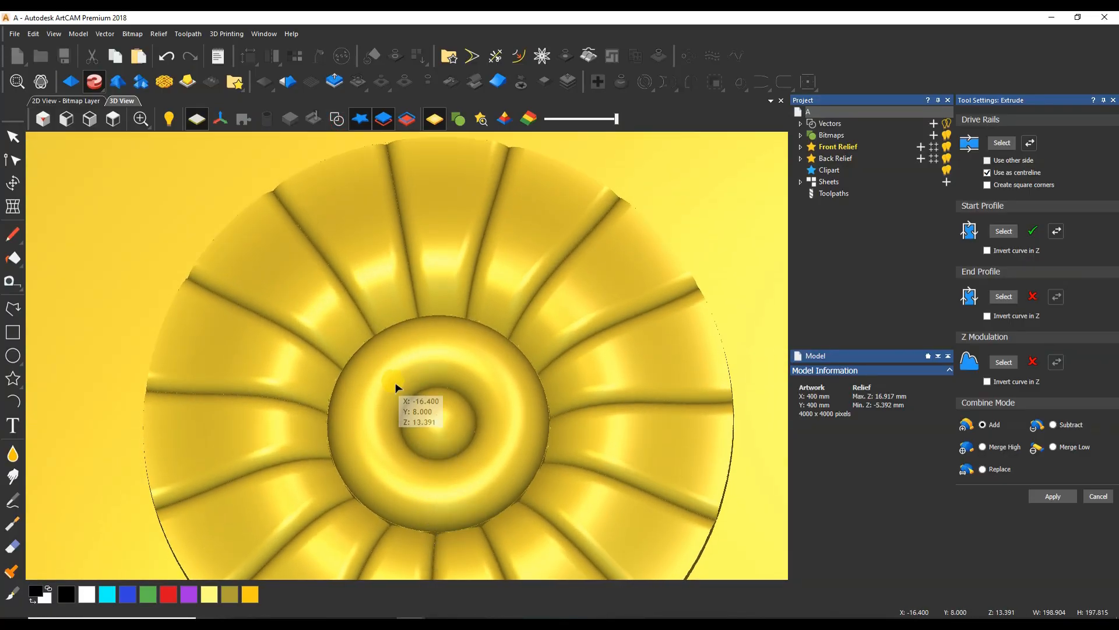
pyautogui.scroll(-1, 397, 386)
pyautogui.moveTo(426, 410); pyautogui.dragTo(567, 257)
pyautogui.scroll(3, 427, 347)
pyautogui.moveTo(468, 344); pyautogui.dragTo(333, 449)
pyautogui.scroll(-3, 400, 394)
pyautogui.moveTo(436, 419); pyautogui.dragTo(475, 370)
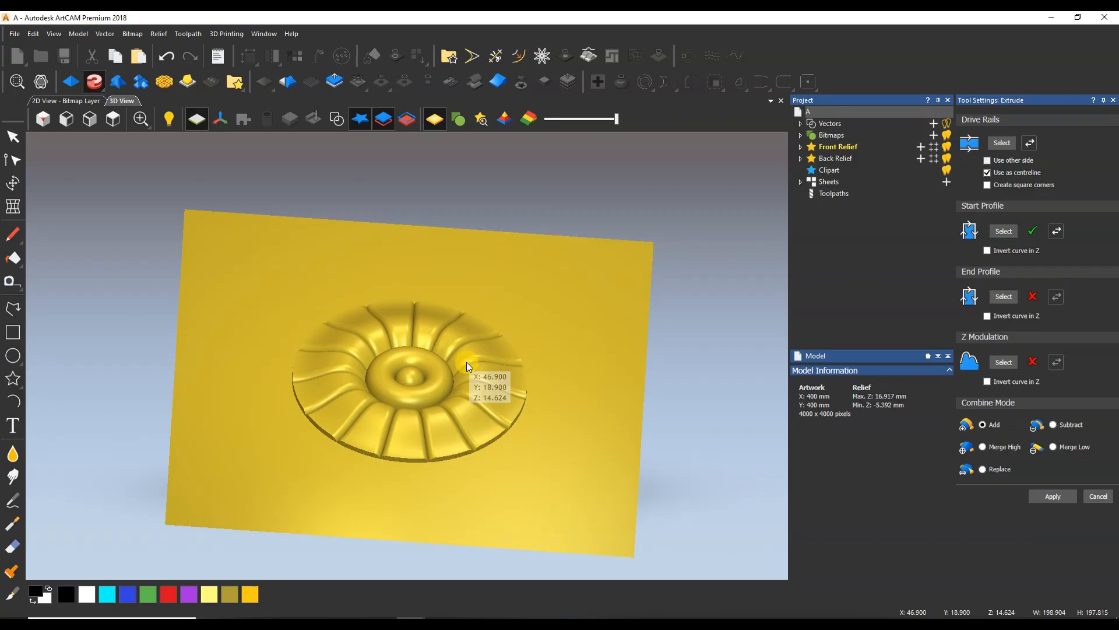
# Apply the radial groove extrusion to the relief and close the Extrude tool.
pyautogui.click(1049, 497)
pyautogui.click(1098, 495)
pyautogui.scroll(5, 505, 362)
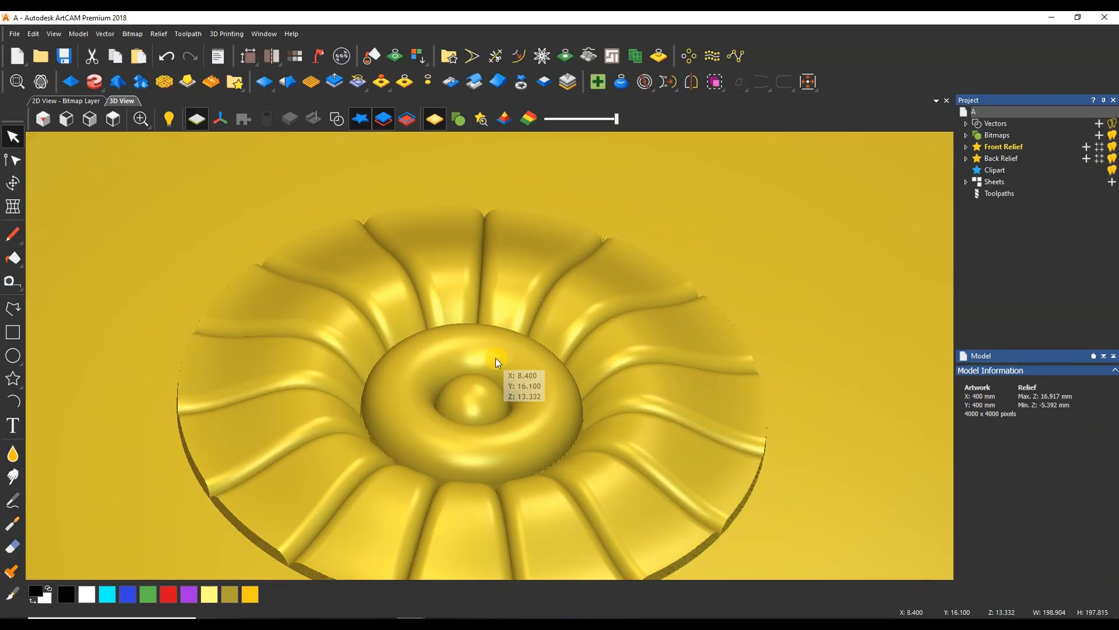
pyautogui.moveTo(496, 357); pyautogui.dragTo(379, 331)
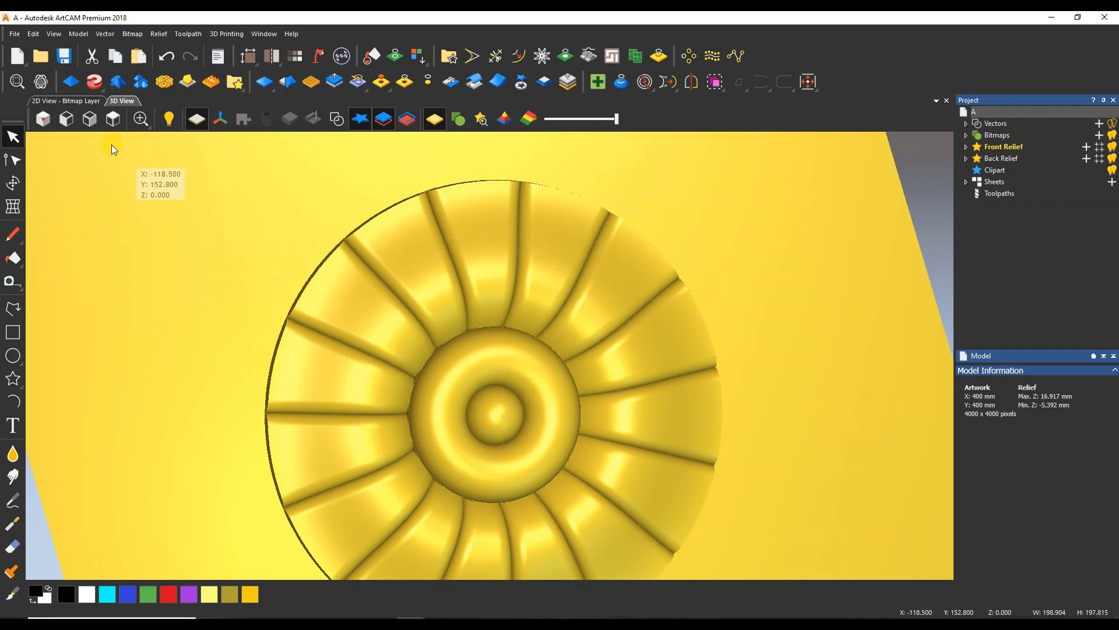
# View the finished flower-like relief from the top and show the vectors again.
pyautogui.click(113, 119)
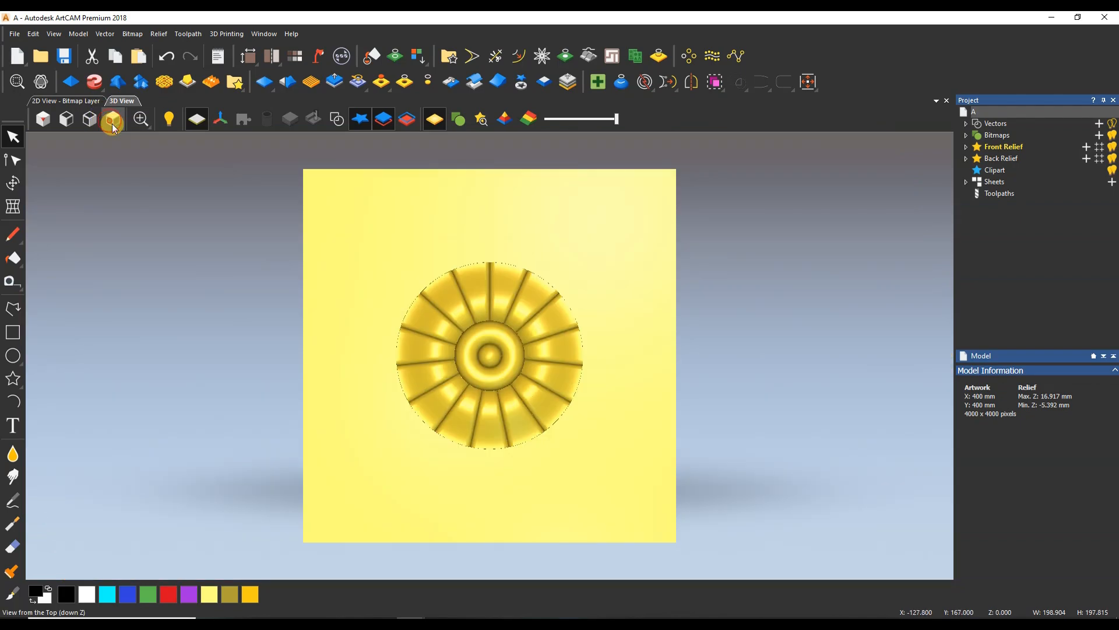
pyautogui.scroll(5, 443, 281)
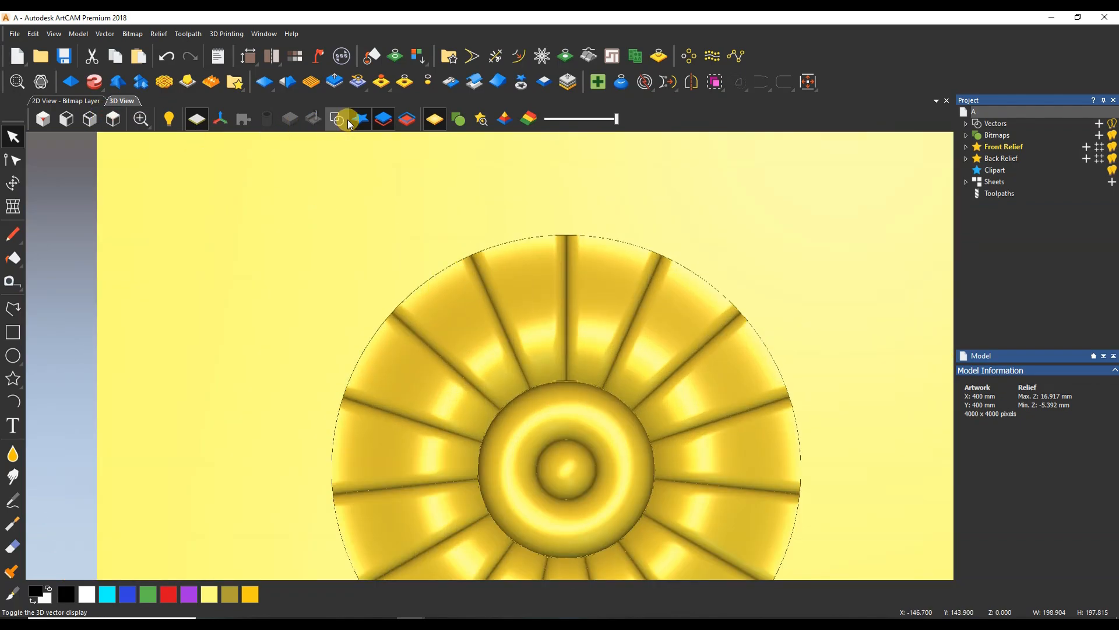
pyautogui.click(347, 120)
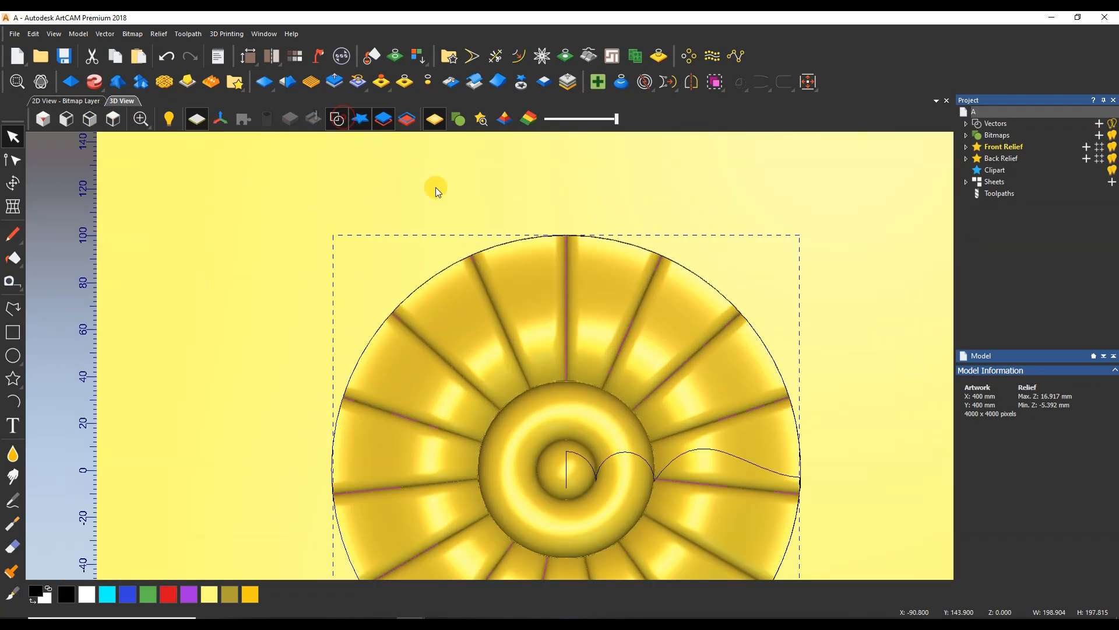
# Draw a straight polyline joining the outer ends of the vertical radial line at X 0, Y 100 and its clockwise neighbour.
pyautogui.click(12, 312)
pyautogui.click(483, 236)
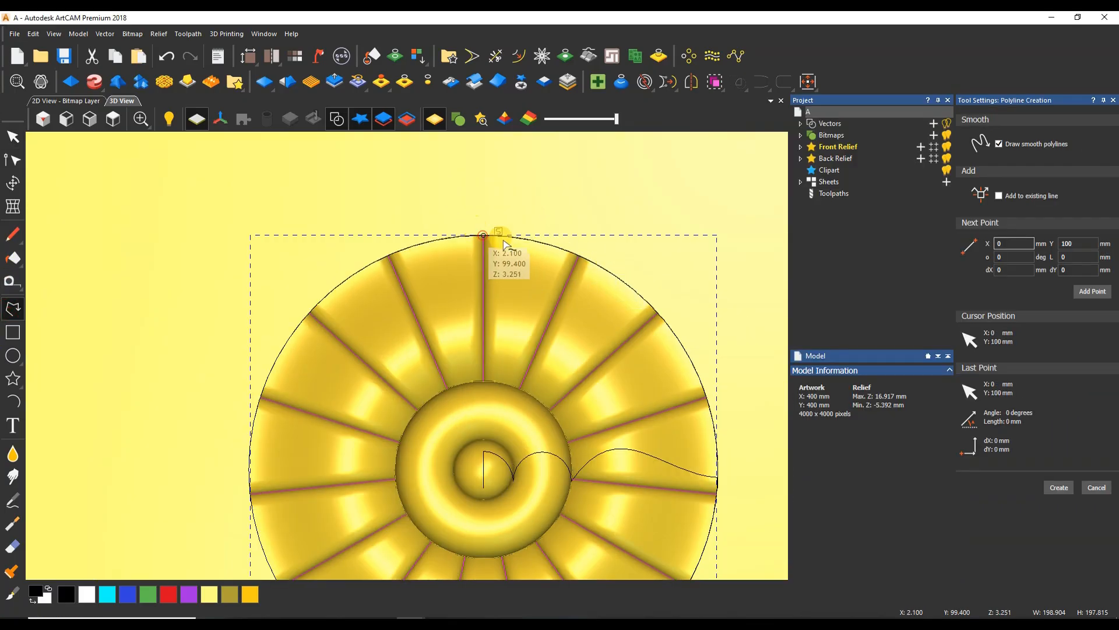
pyautogui.click(579, 253)
pyautogui.press('Escape')
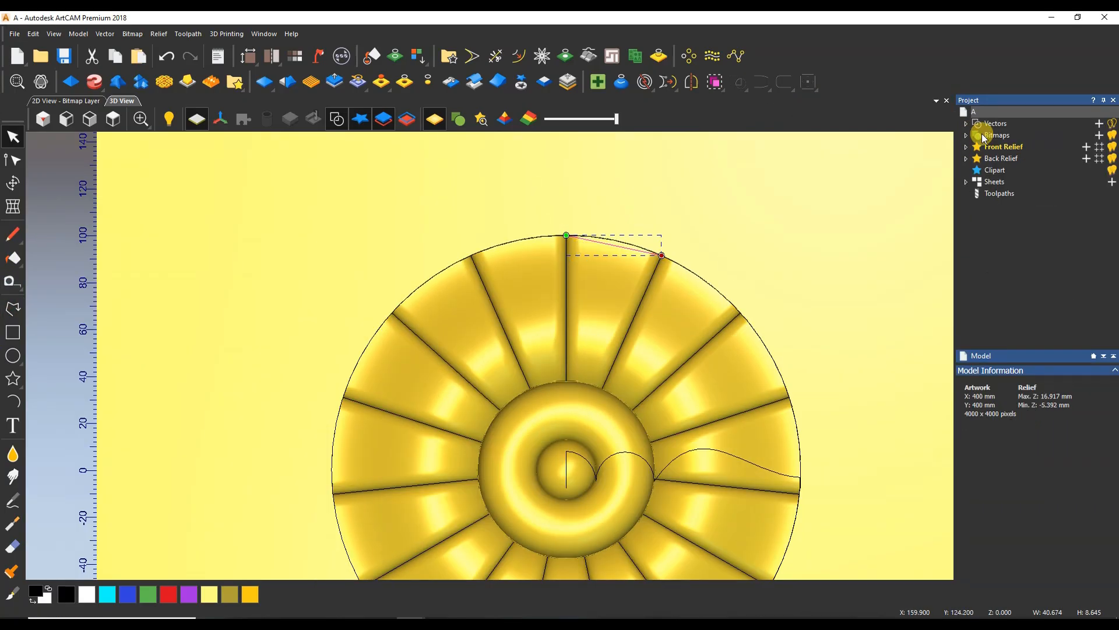
# Bow the new line outward at its midpoint with node editing to form a rounded petal arch above the circle.
pyautogui.scroll(2, 594, 256)
pyautogui.press('n')
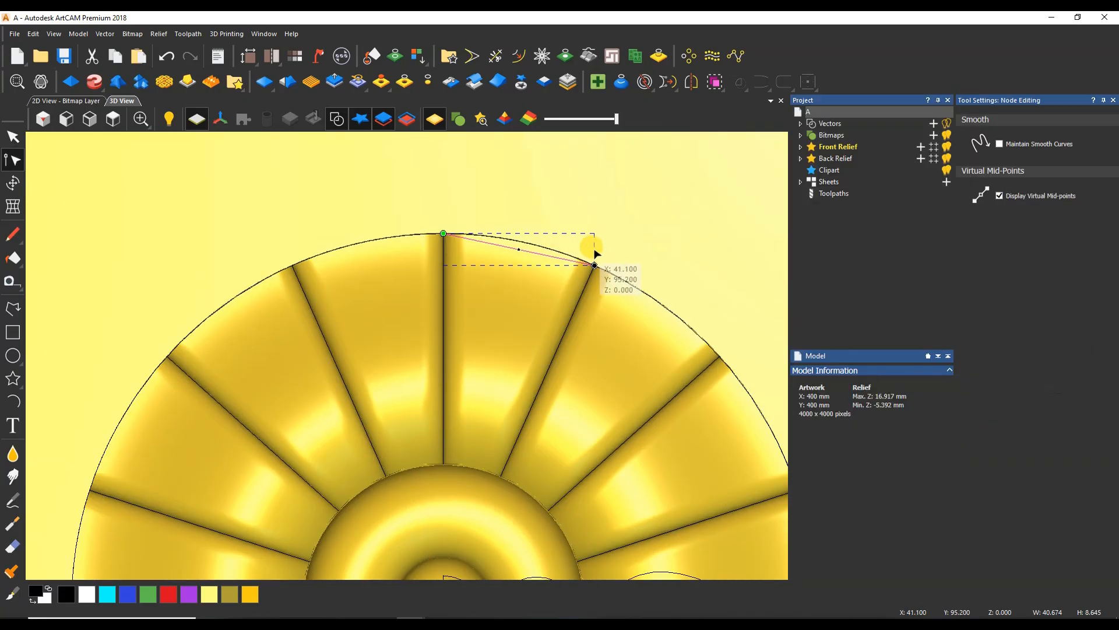
pyautogui.moveTo(520, 255); pyautogui.dragTo(519, 191)
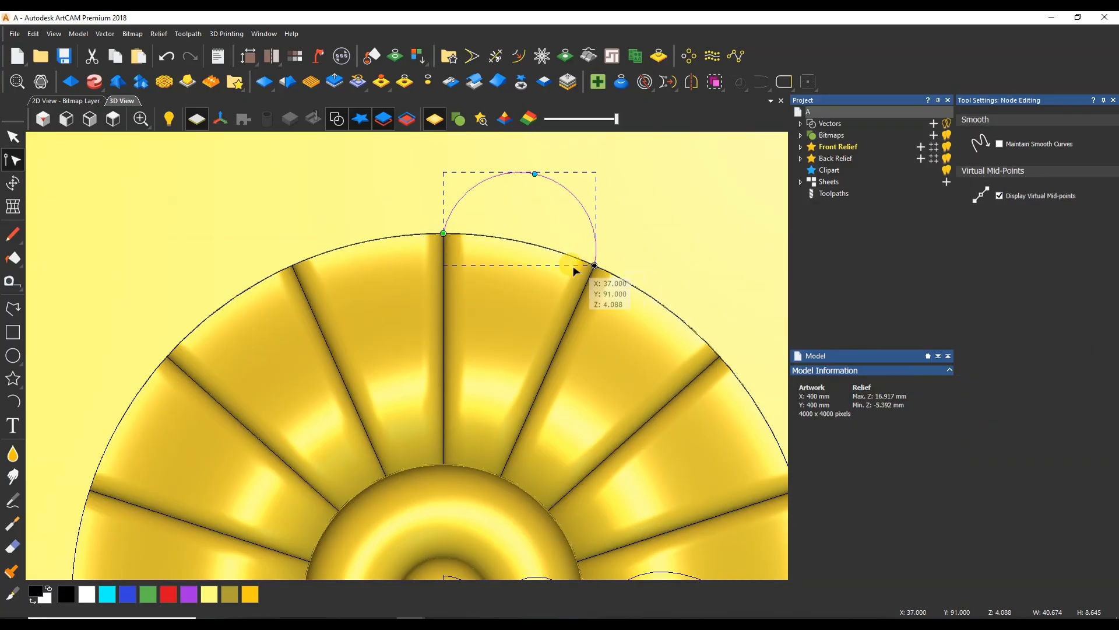
pyautogui.press('n')
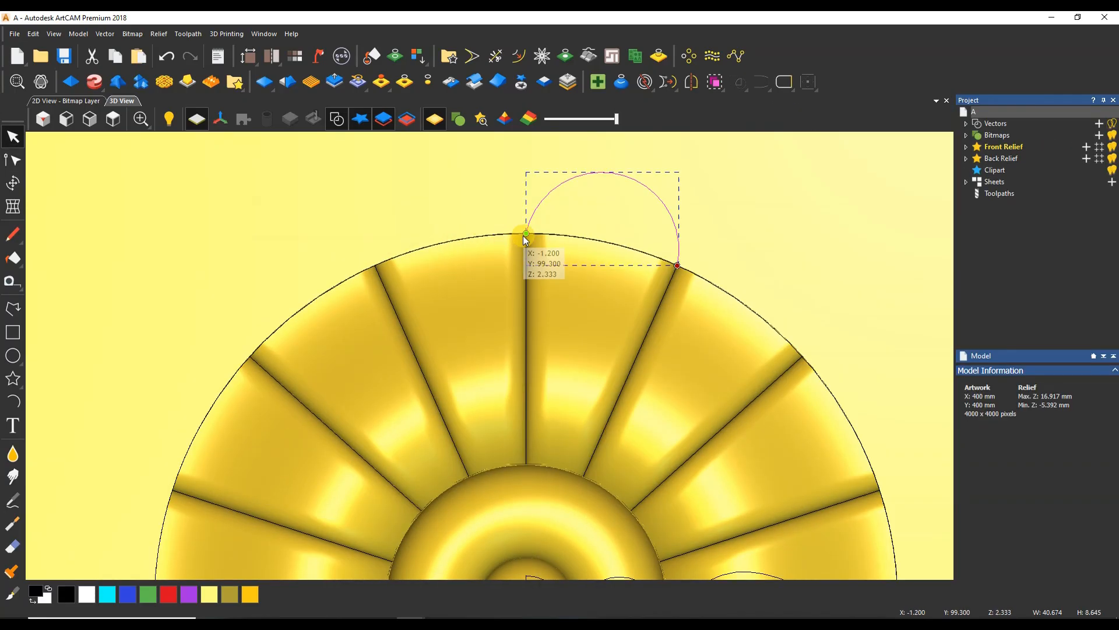
# In the 2D view, move the arch about 15 mm down along the vertical radial line into the circle.
pyautogui.click(78, 103)
pyautogui.scroll(4, 519, 312)
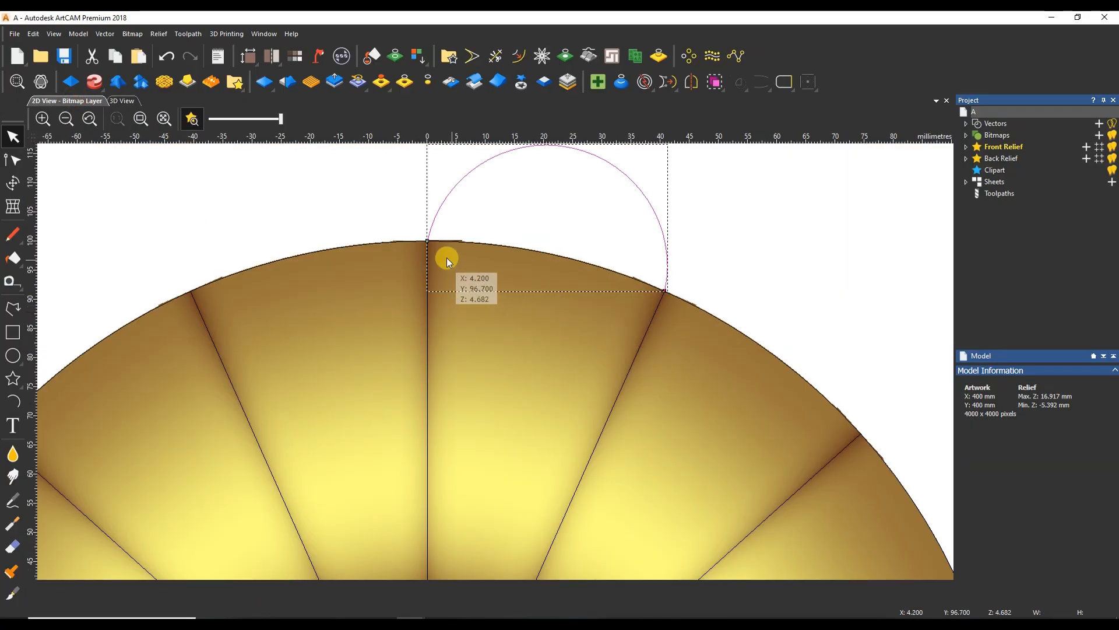
pyautogui.moveTo(428, 243); pyautogui.dragTo(427, 333)
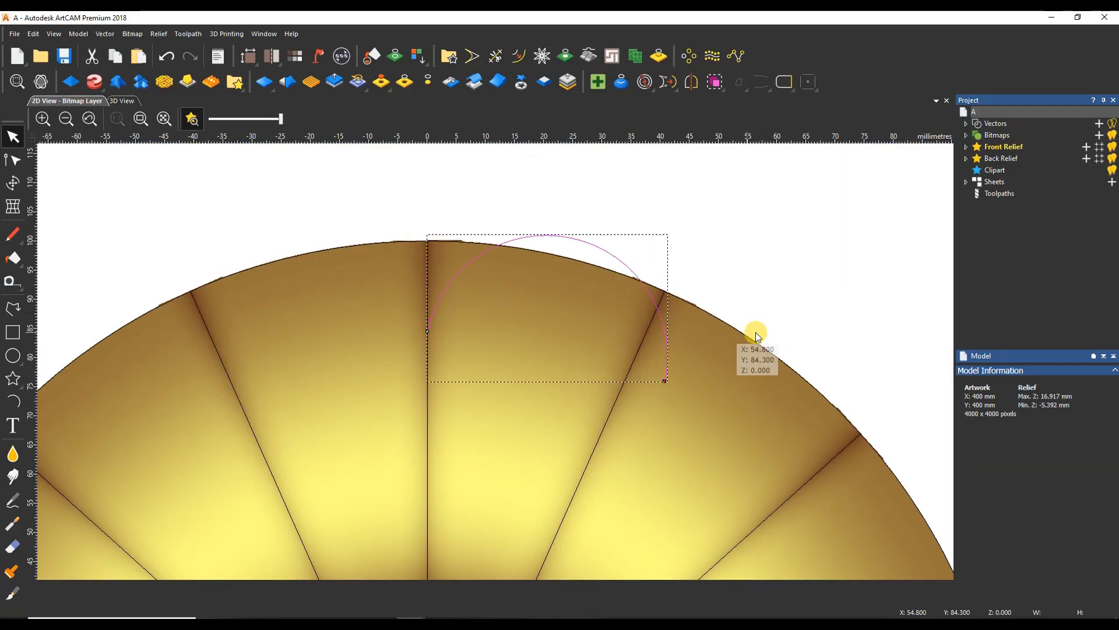
# Move the arch's free end node inward onto the neighbouring radial line, making the arch about 34 mm wide and 23 mm high.
pyautogui.press('n')
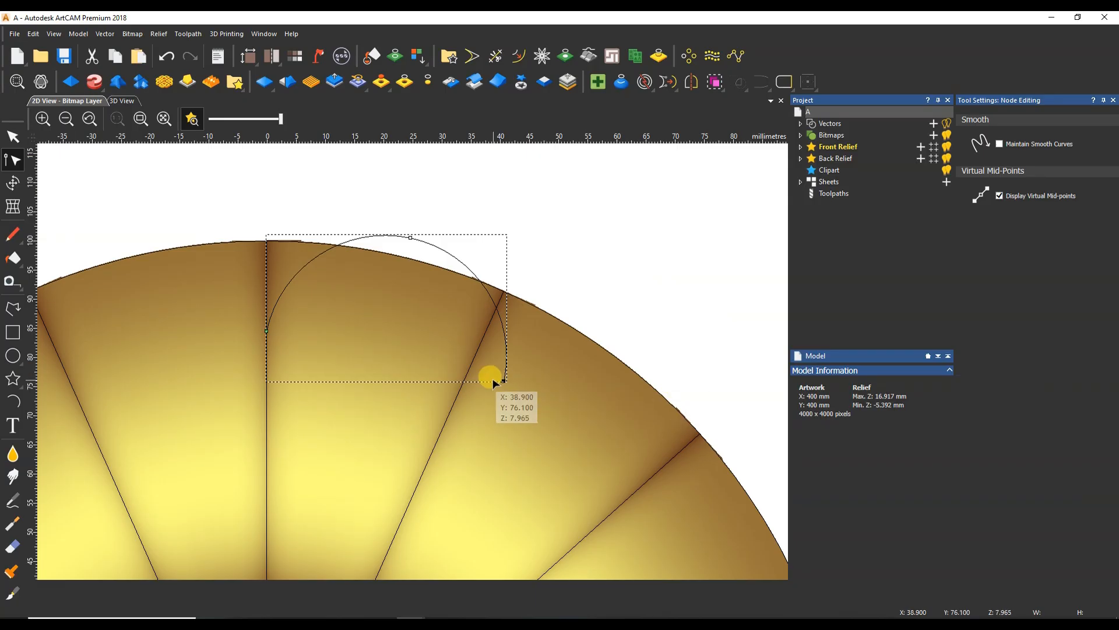
pyautogui.moveTo(503, 379); pyautogui.dragTo(458, 391)
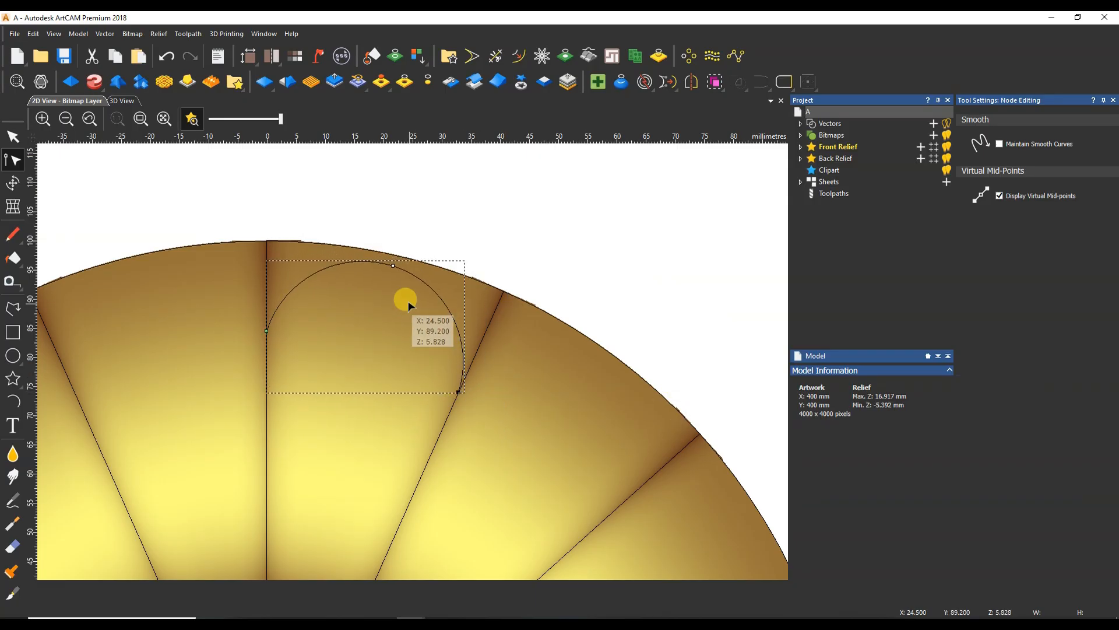
pyautogui.moveTo(392, 263); pyautogui.dragTo(396, 261)
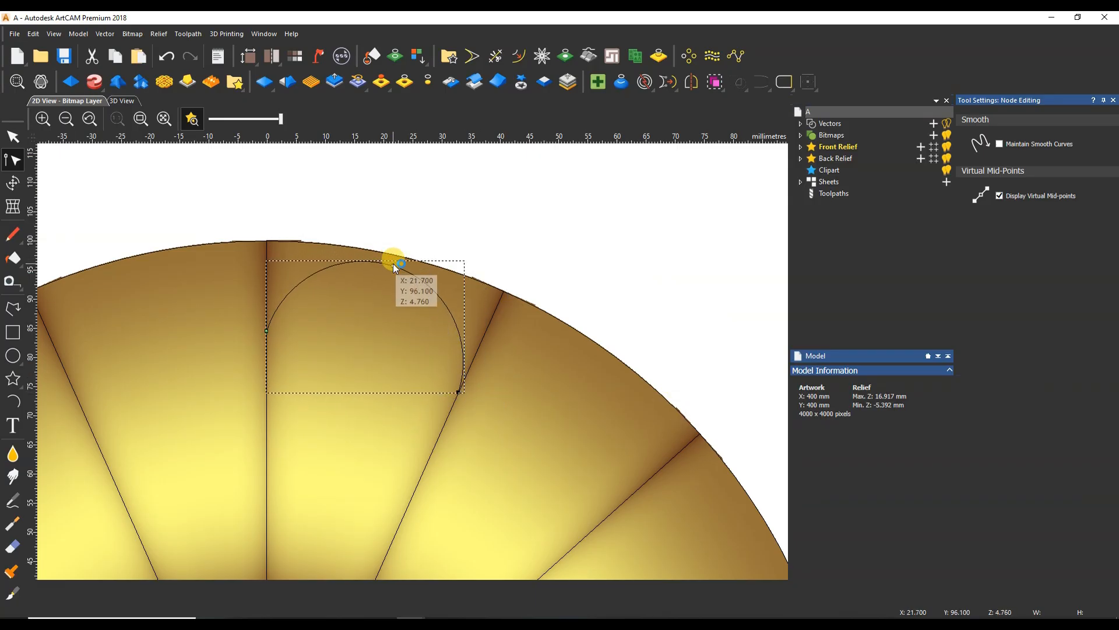
pyautogui.press('n')
# Rotate-copy the arch around centre 0, 0 over a total of 360 degrees with 15 objects, undoing the accidental block copy.
pyautogui.click(677, 58)
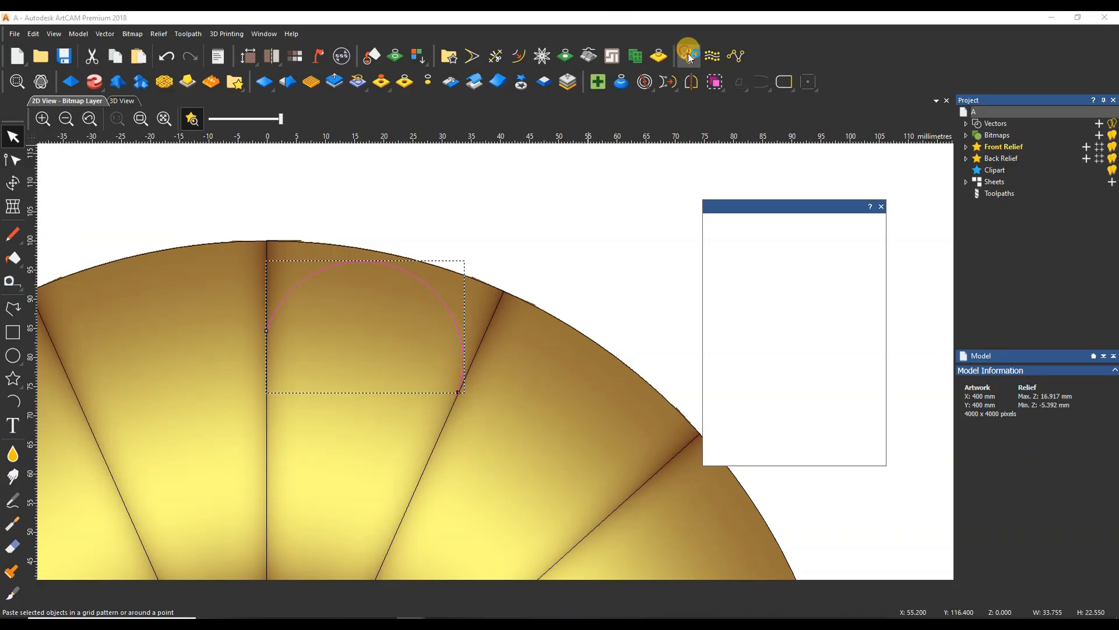
pyautogui.click(854, 454)
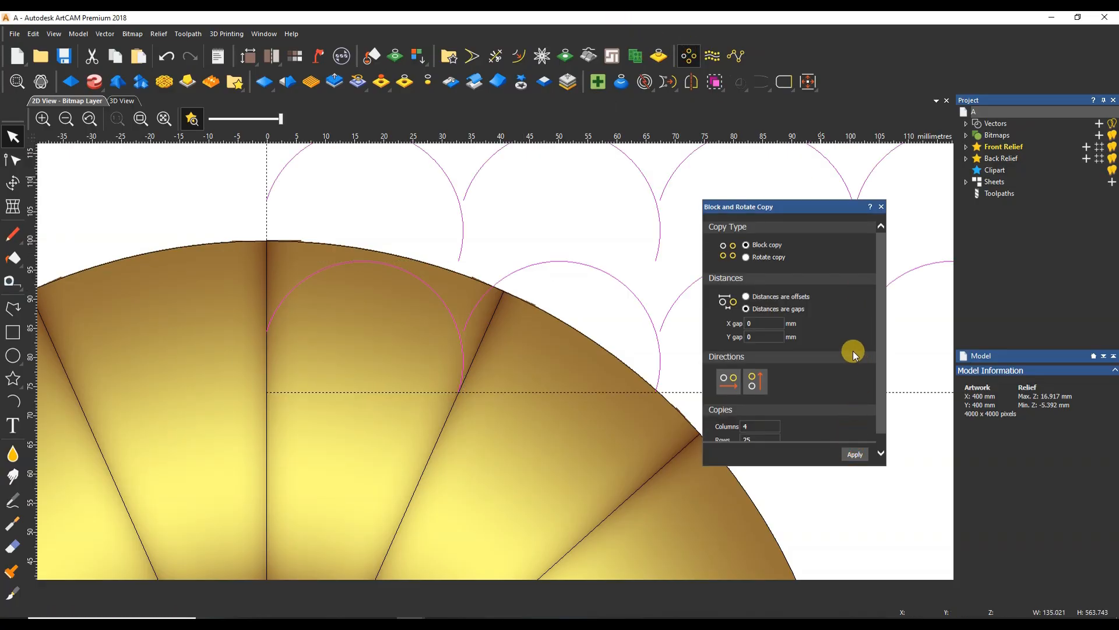
pyautogui.hotkey('ctrl', 'z')
pyautogui.click(746, 258)
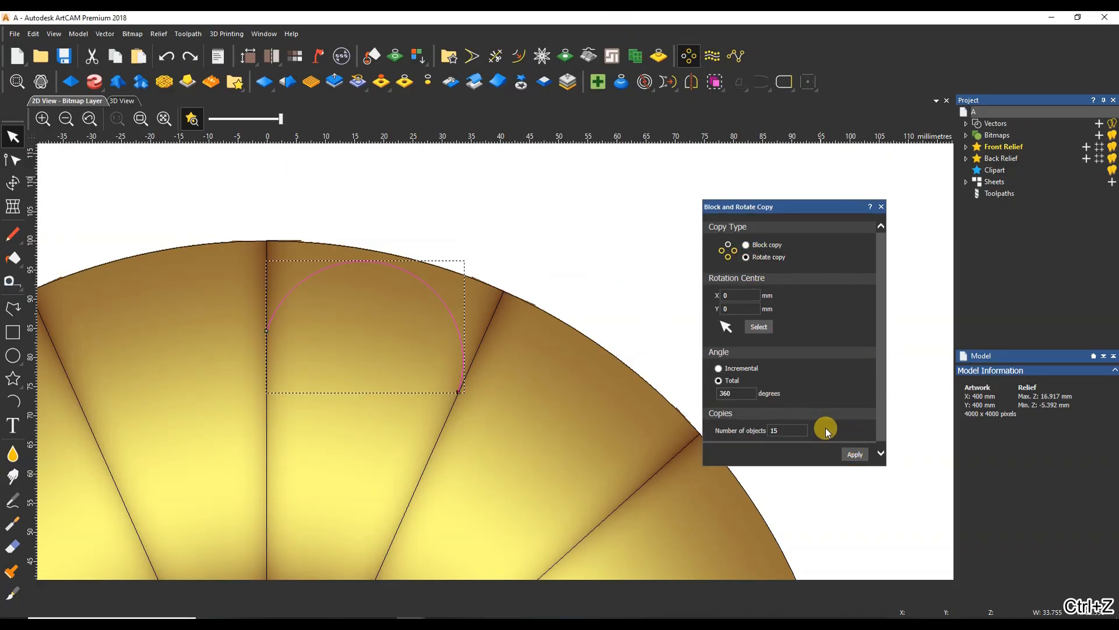
pyautogui.click(855, 455)
pyautogui.click(882, 206)
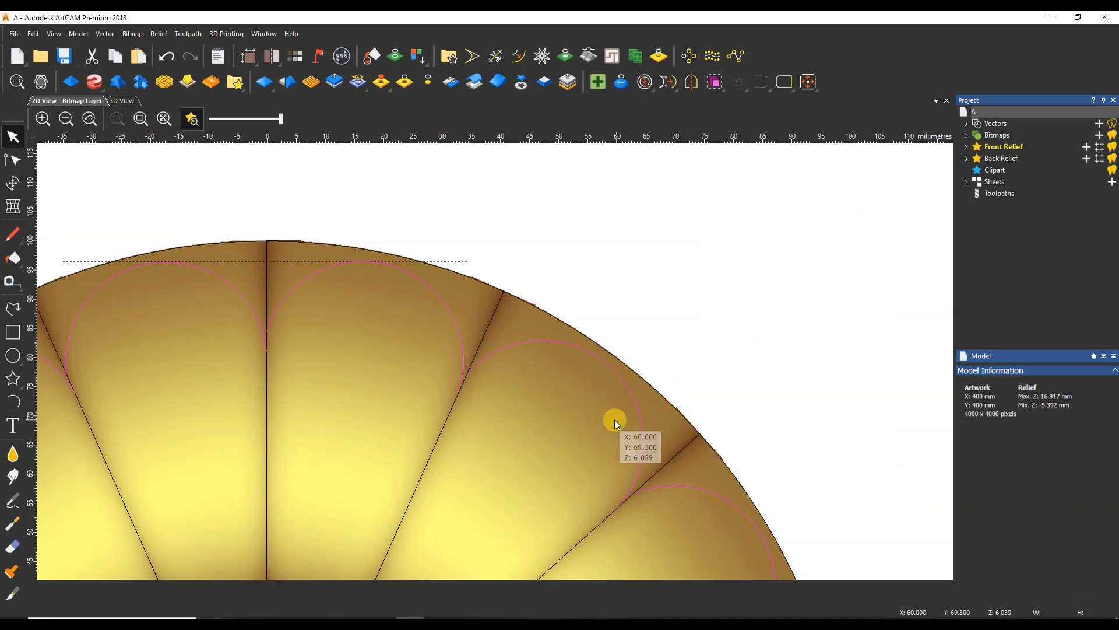
# Examine how the ring of arches meets the radial grooves up close and as a whole, and clear the vector selection.
pyautogui.scroll(-1, 454, 382)
pyautogui.scroll(-2, 453, 381)
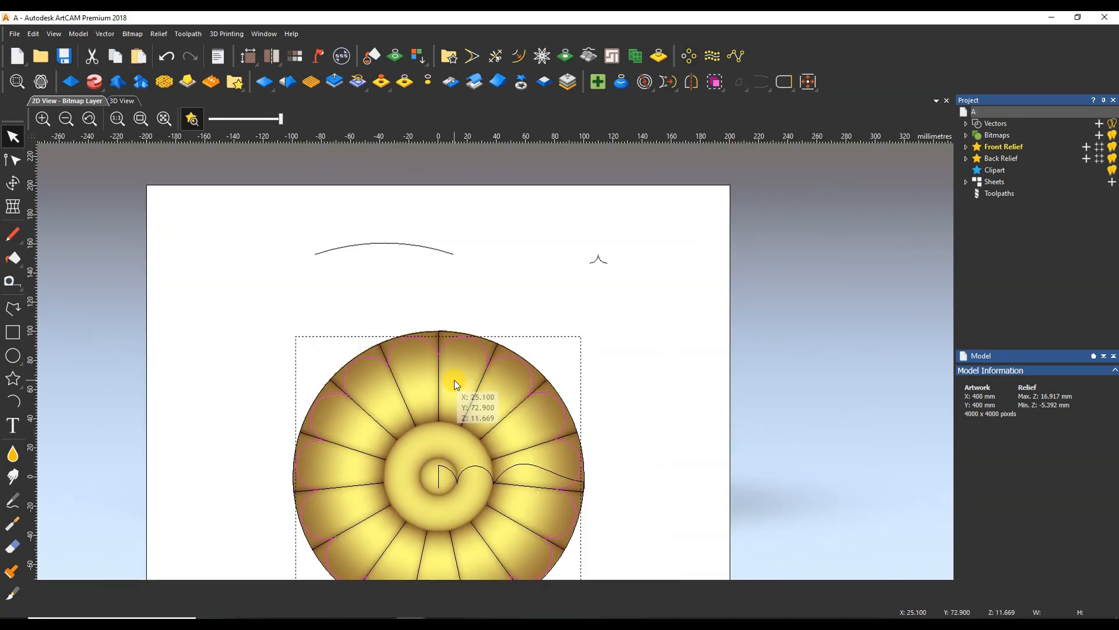
pyautogui.scroll(2, 461, 374)
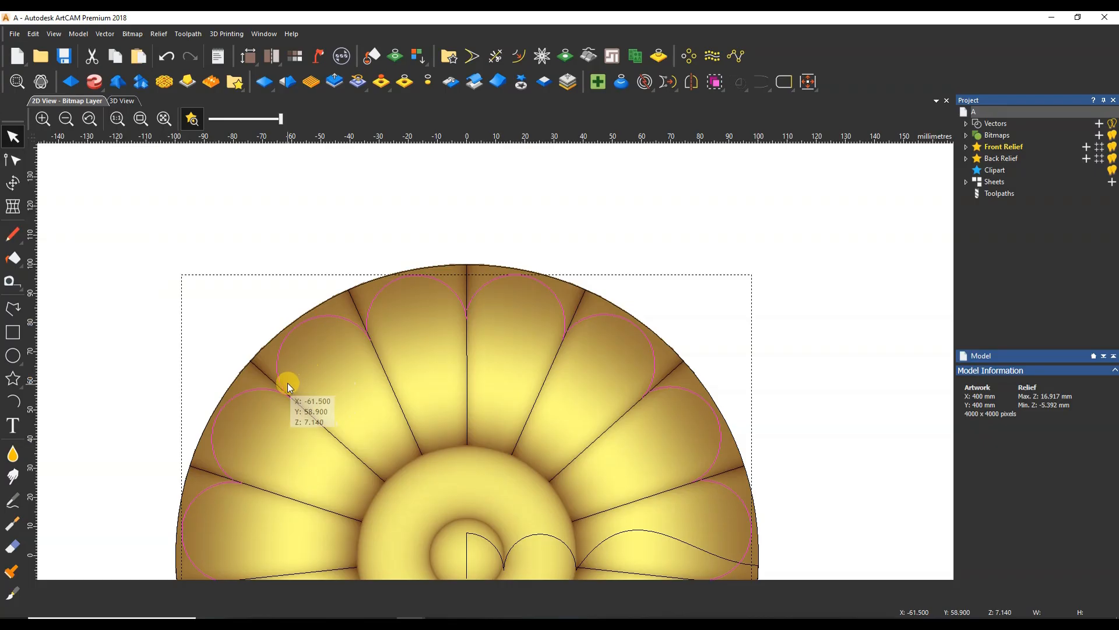
pyautogui.scroll(2, 274, 400)
pyautogui.scroll(-2, 335, 369)
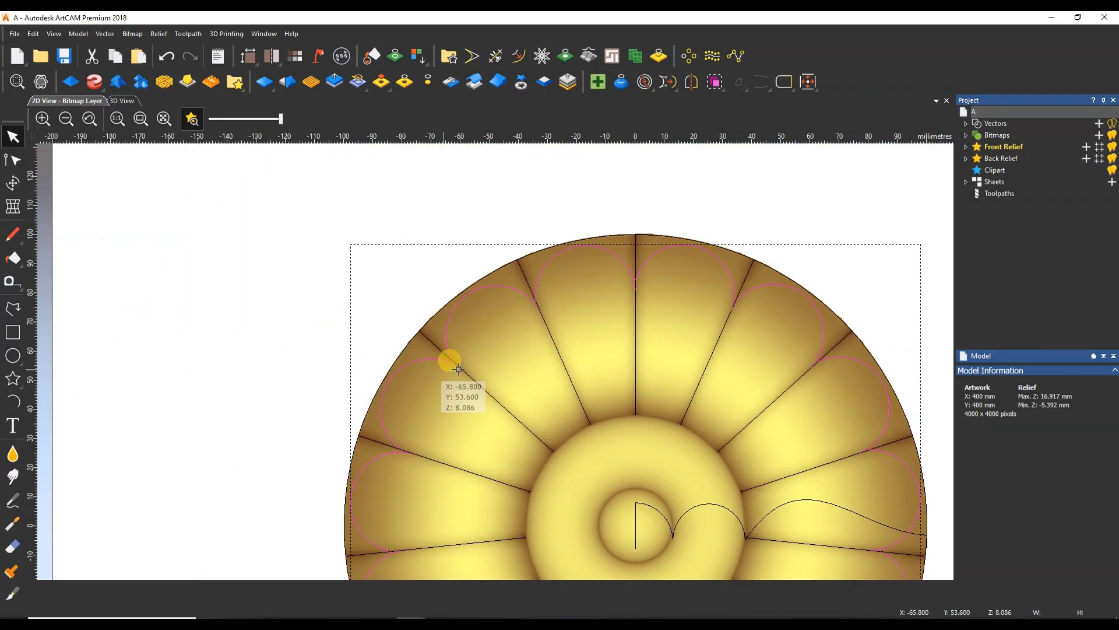
pyautogui.scroll(-1, 569, 295)
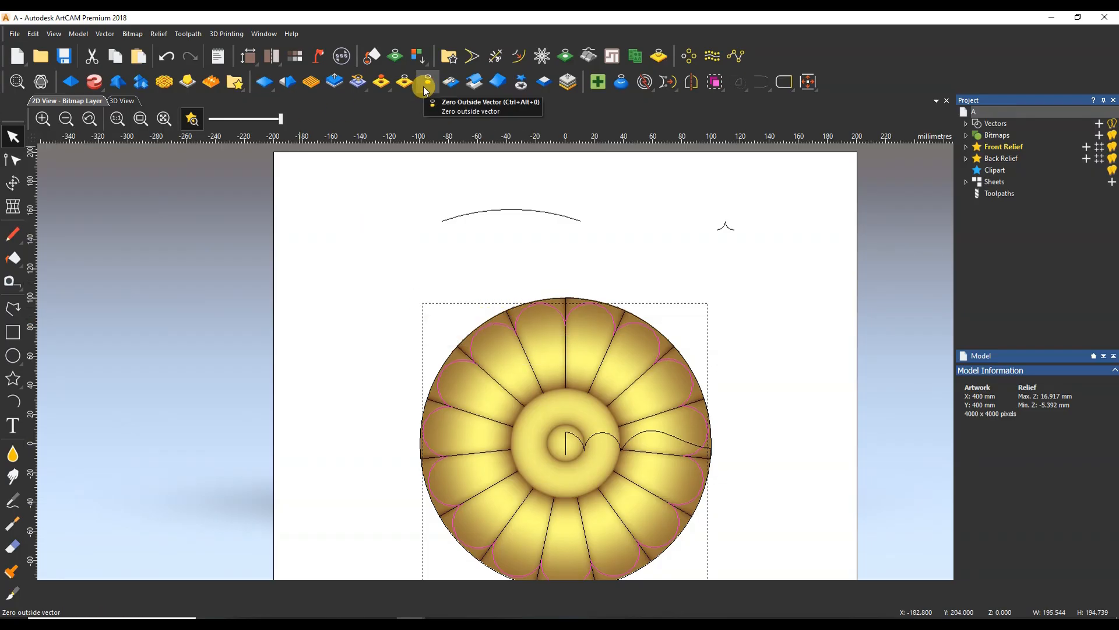
pyautogui.click(501, 284)
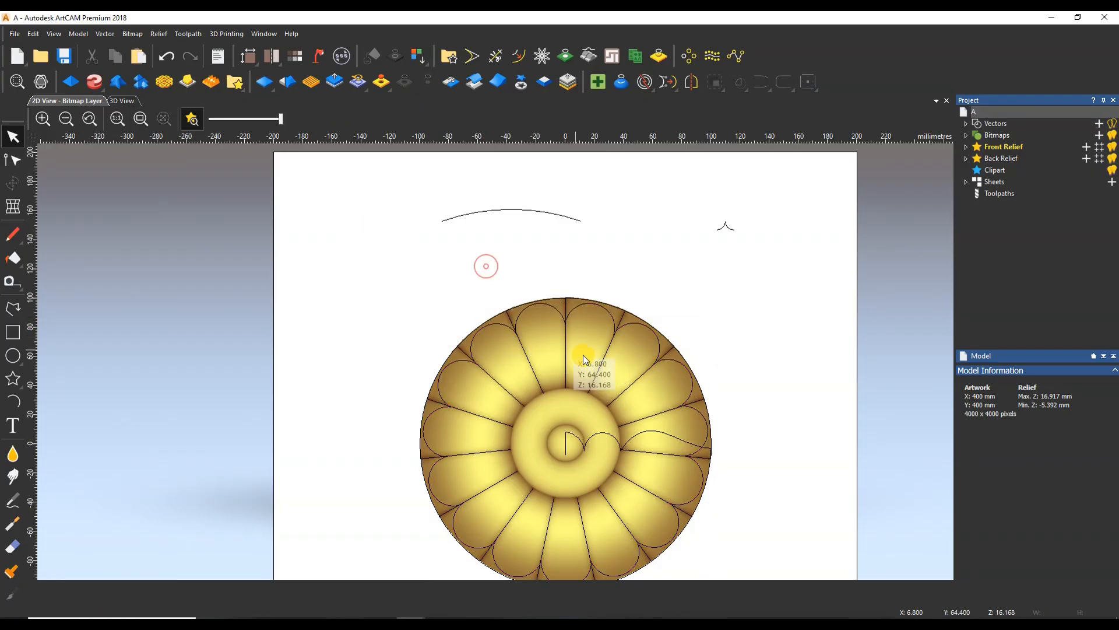
pyautogui.scroll(-1, 587, 356)
pyautogui.scroll(1, 570, 415)
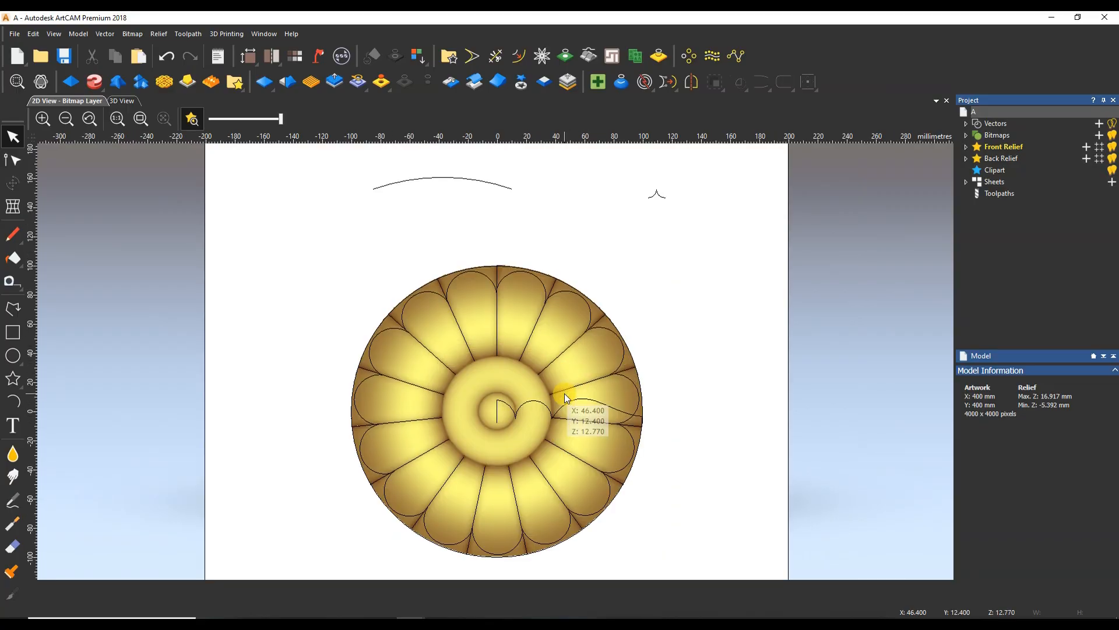
# Show the relief in 3D, hide the vectors and inspect the flower shape from a tilted angle.
pyautogui.click(125, 104)
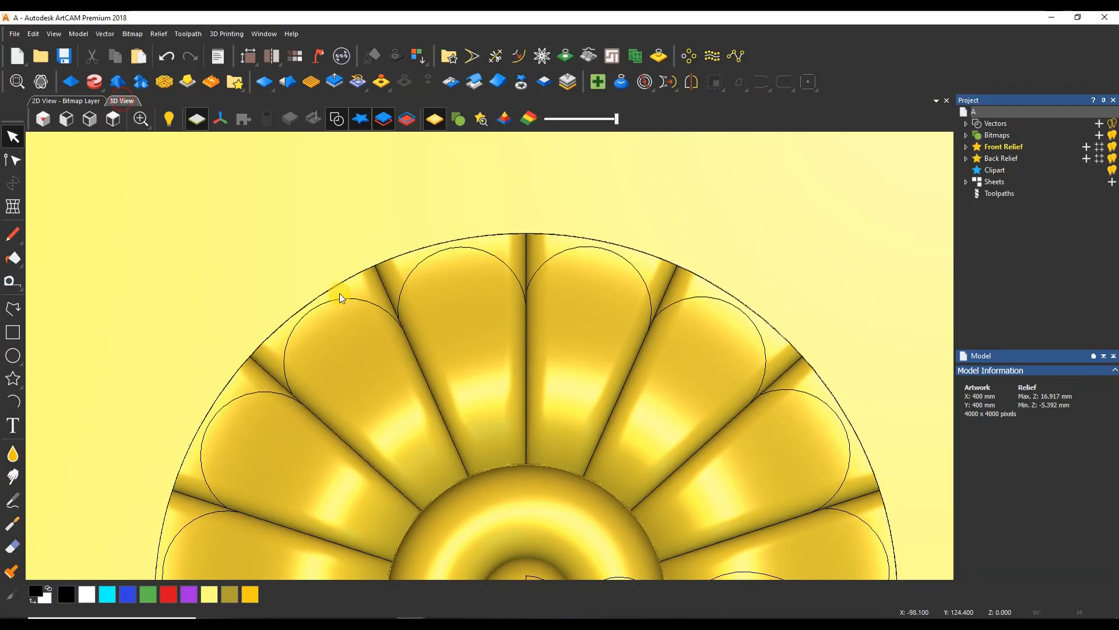
pyautogui.scroll(-1, 544, 387)
pyautogui.scroll(1, 536, 408)
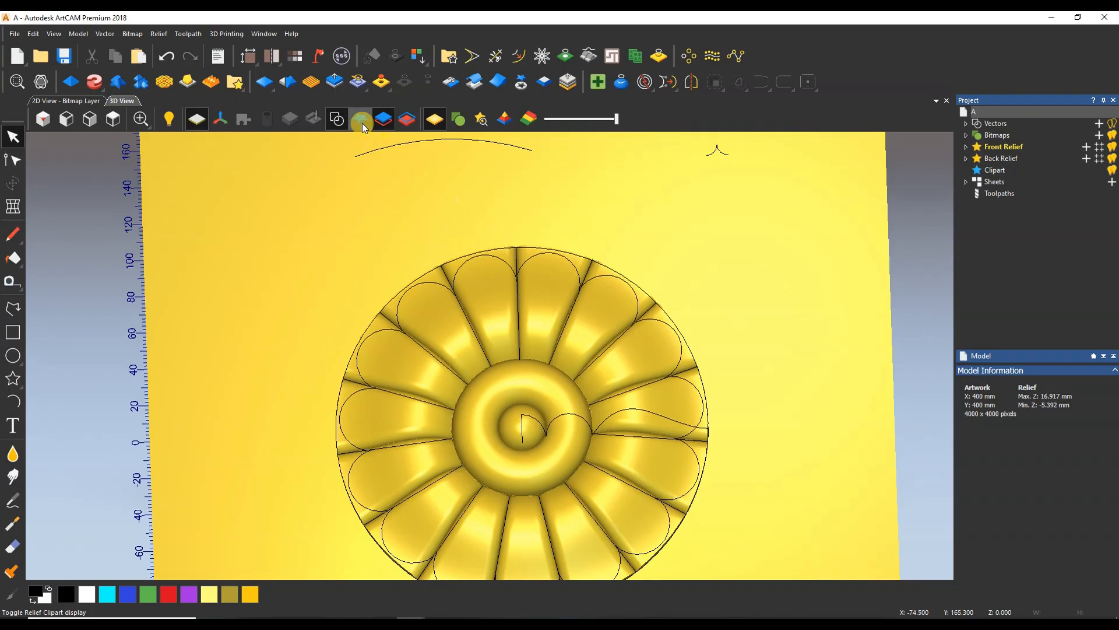
pyautogui.click(342, 119)
pyautogui.moveTo(532, 422); pyautogui.dragTo(560, 357)
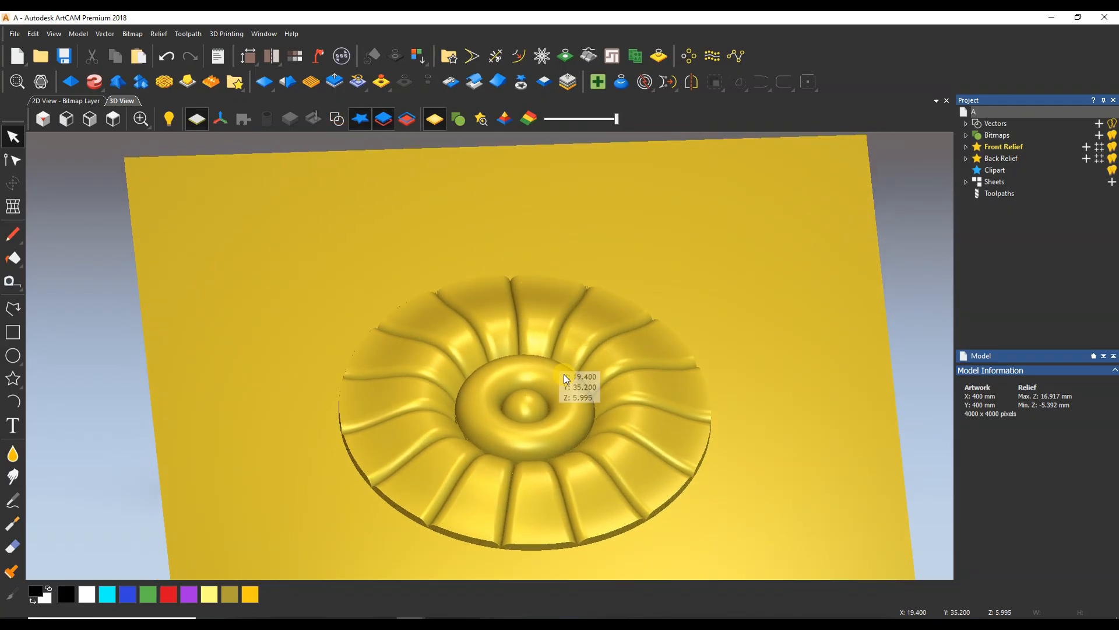